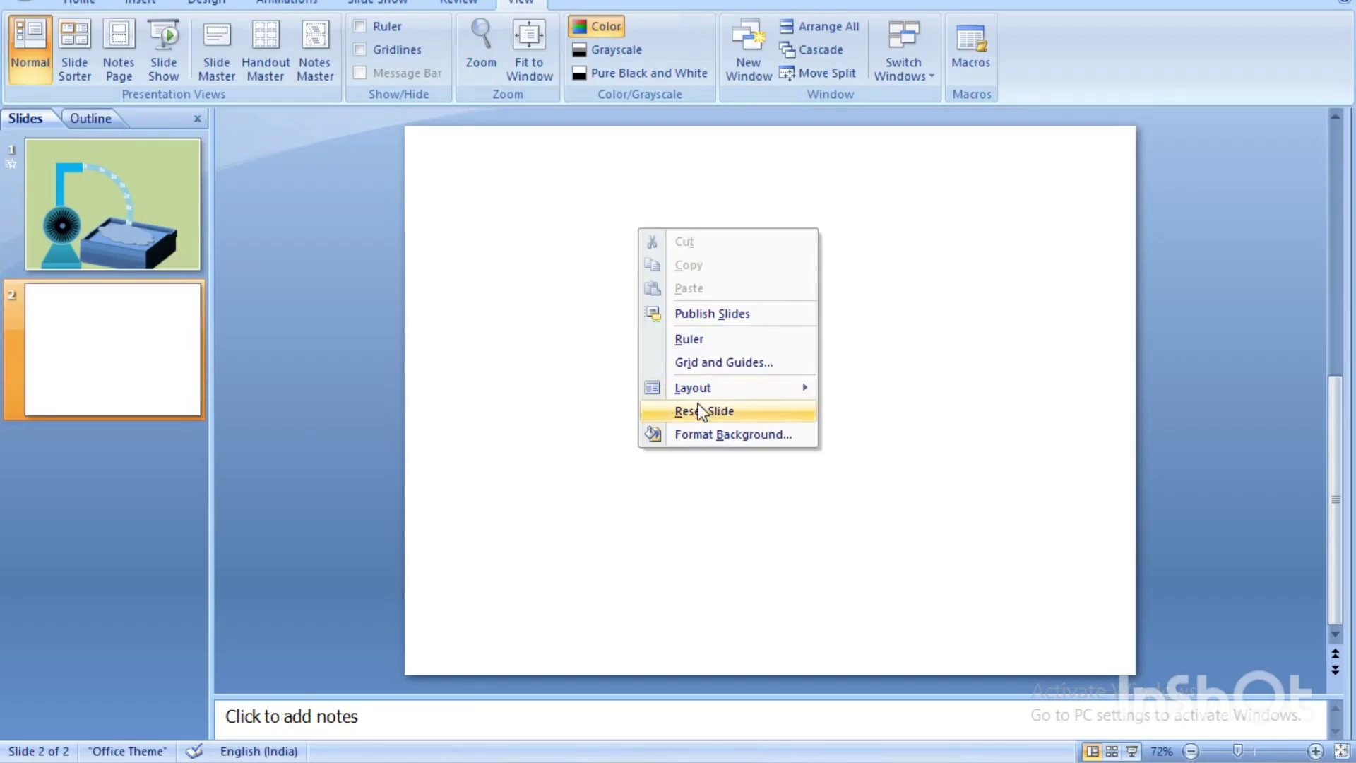
- Exit the pump slide show and return to Normal view on the blank second slide
click(698, 404)
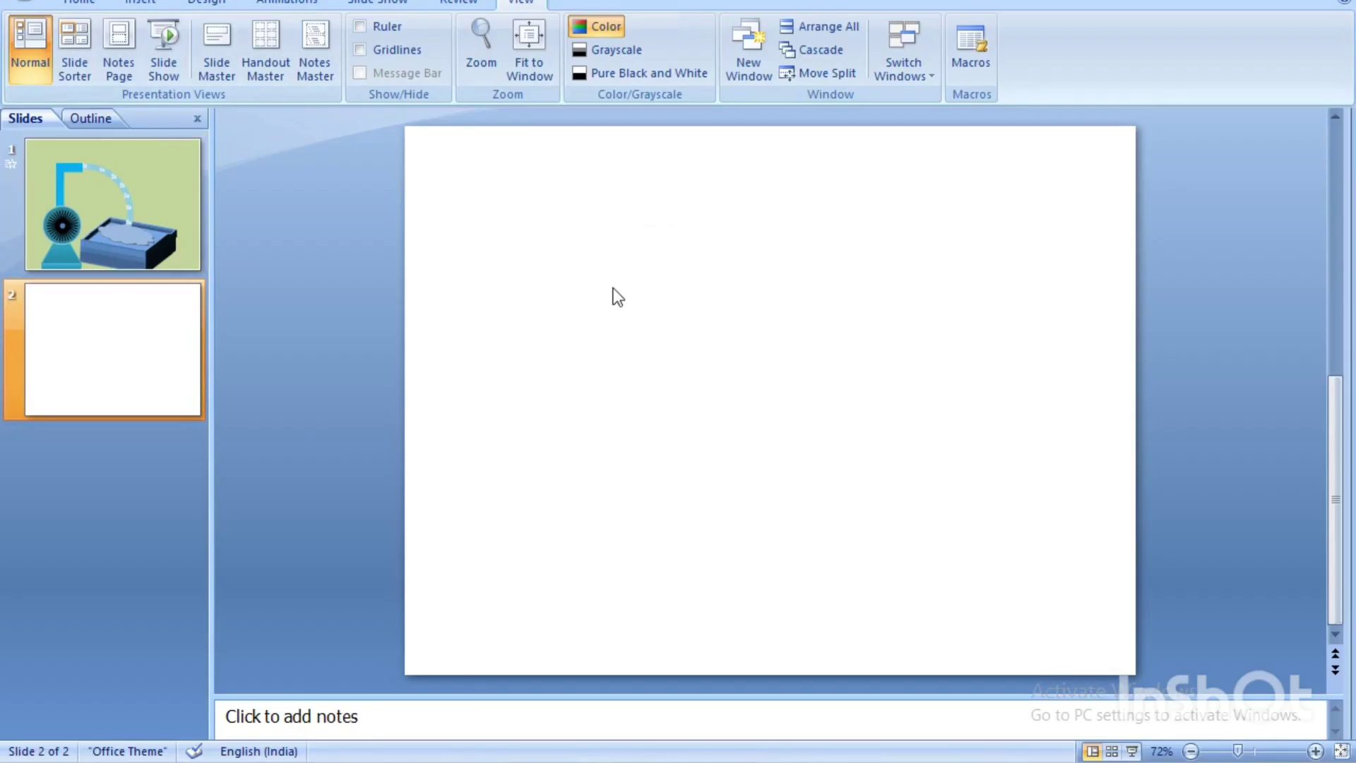
- Draw a blue circle in the lower left of the slide
click(140, 3)
click(224, 46)
click(301, 120)
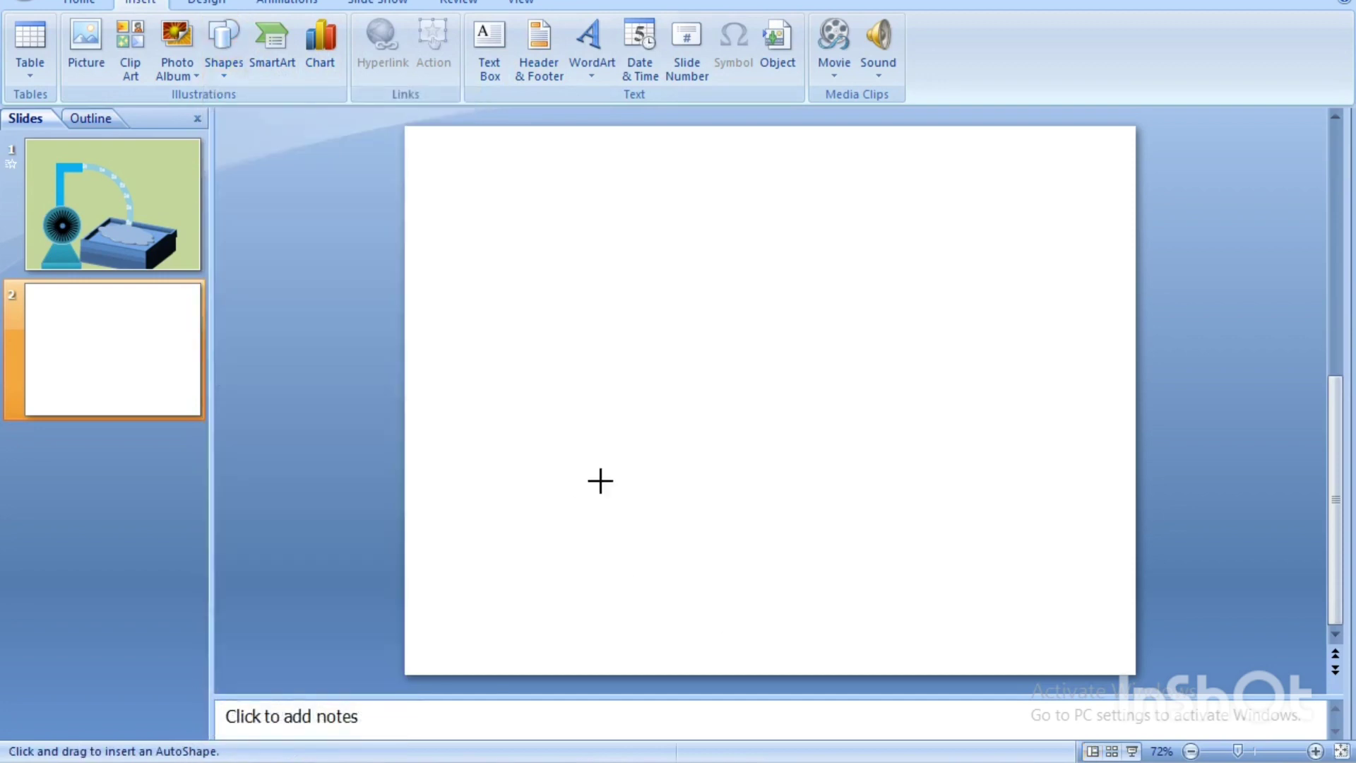
drag(558, 451, 678, 531)
click(706, 212)
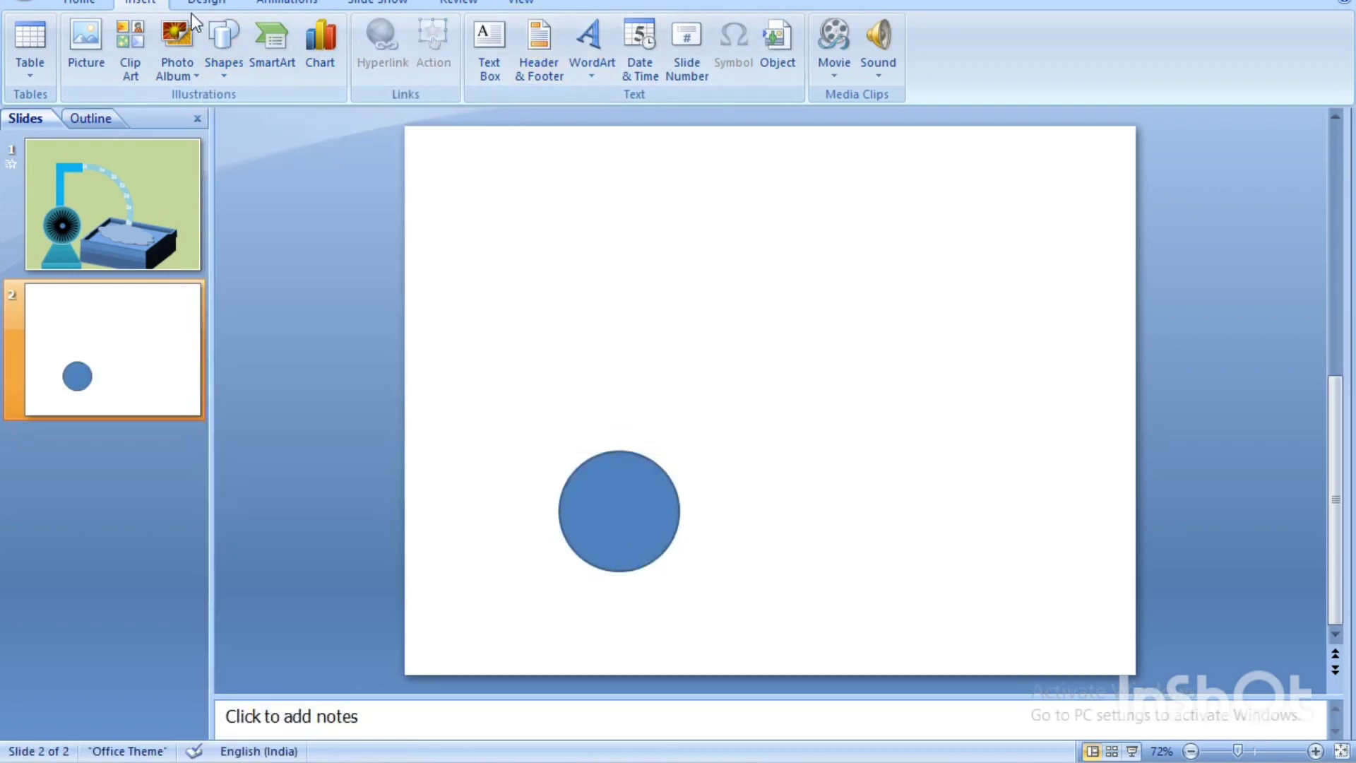
- Draw a 16-point star inside the circle and give it the black shape style
click(224, 42)
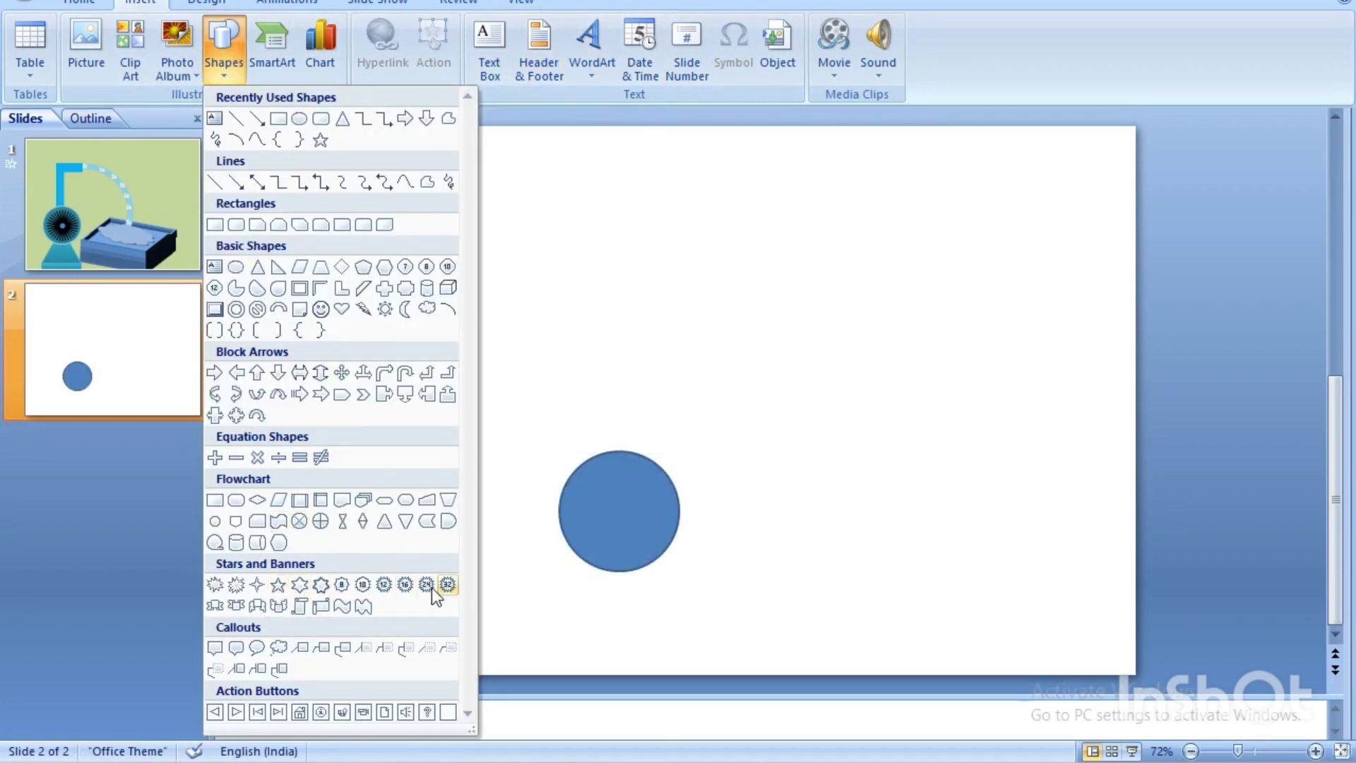
click(405, 584)
mouse_move(576, 475)
mouse_down()
mouse_move(659, 530)
mouse_move(657, 550)
mouse_up()
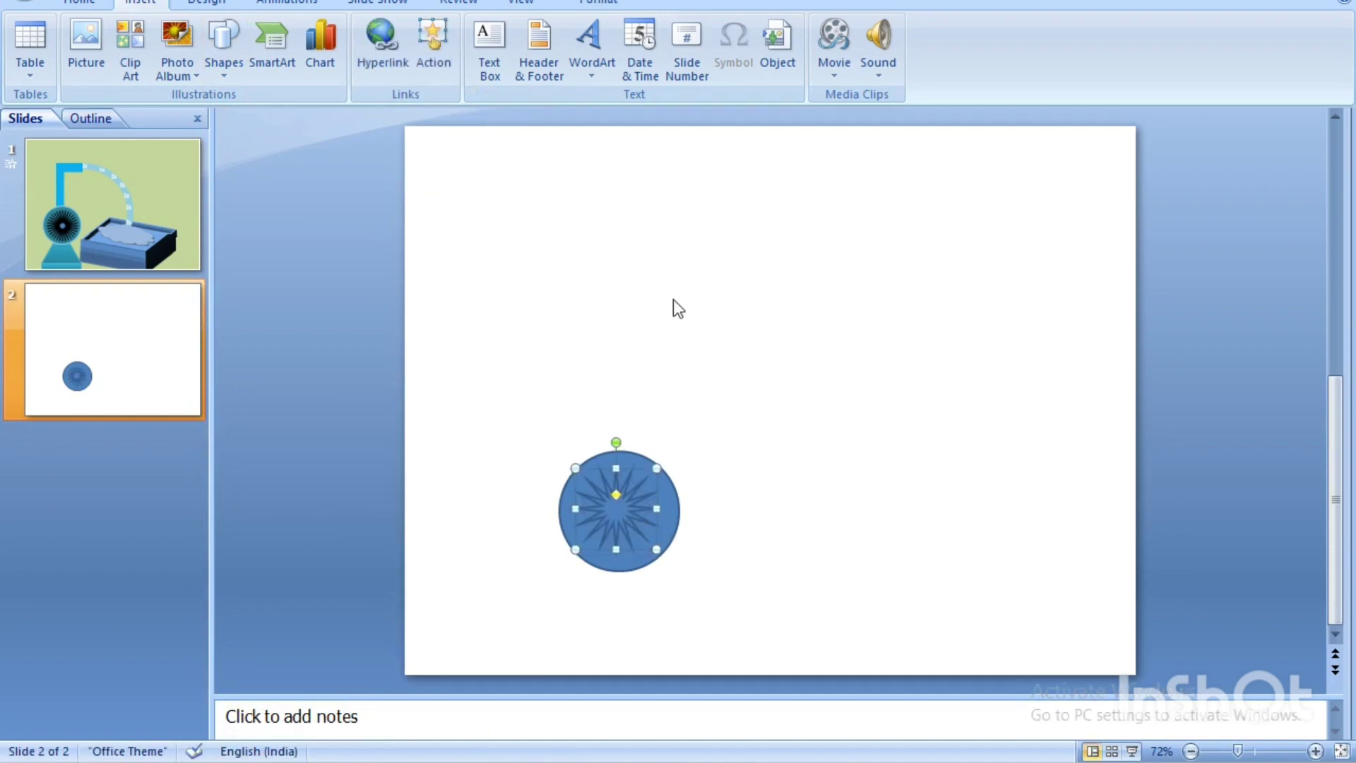
click(599, 2)
click(356, 52)
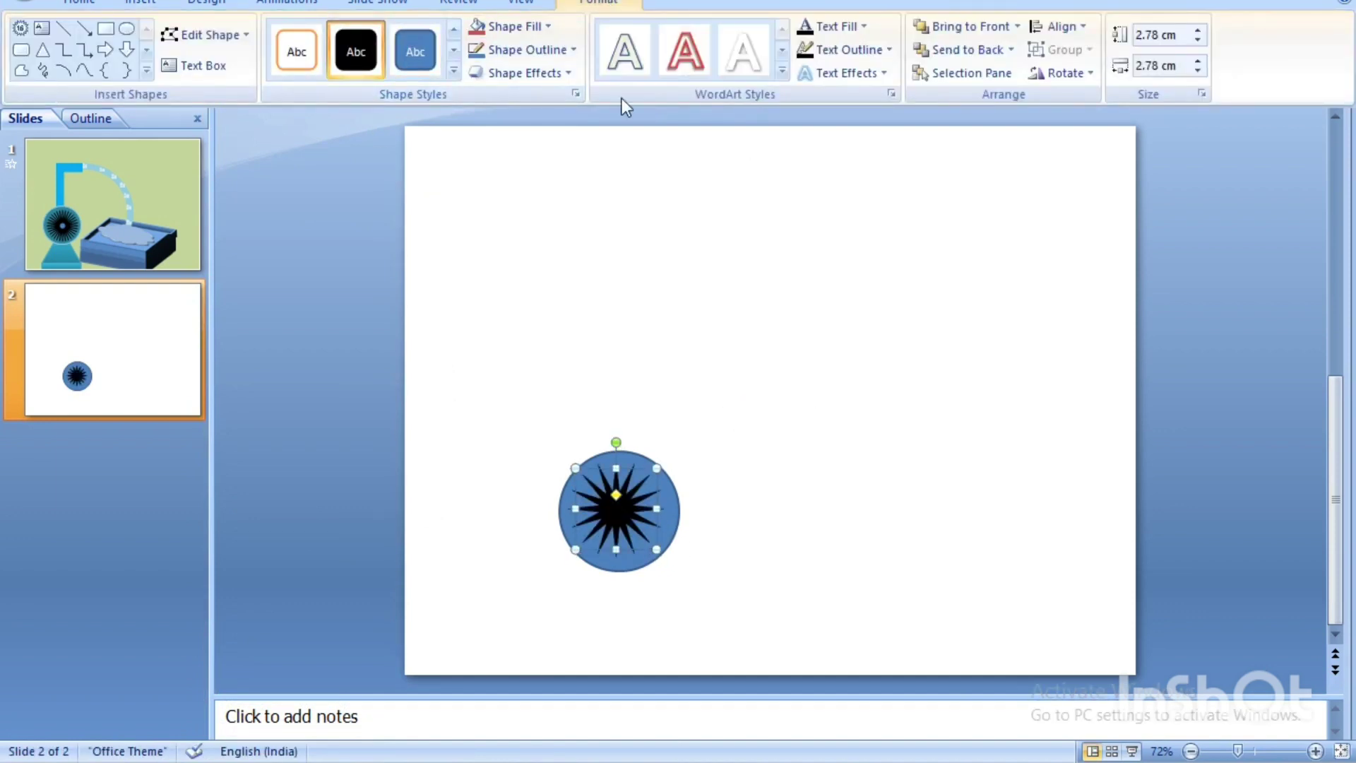
- Add a Spin emphasis to the star, starting With Previous
click(295, 4)
click(141, 65)
click(1189, 154)
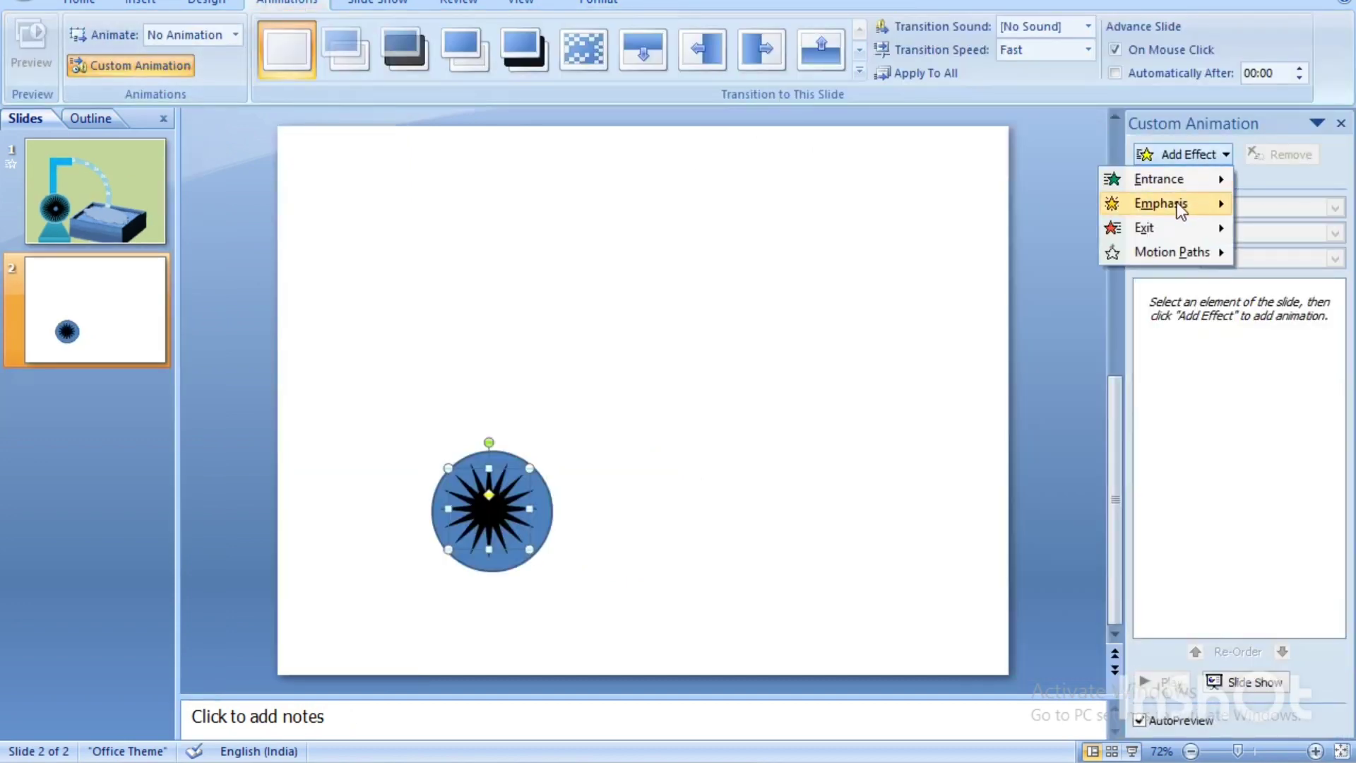
click(995, 302)
click(1329, 291)
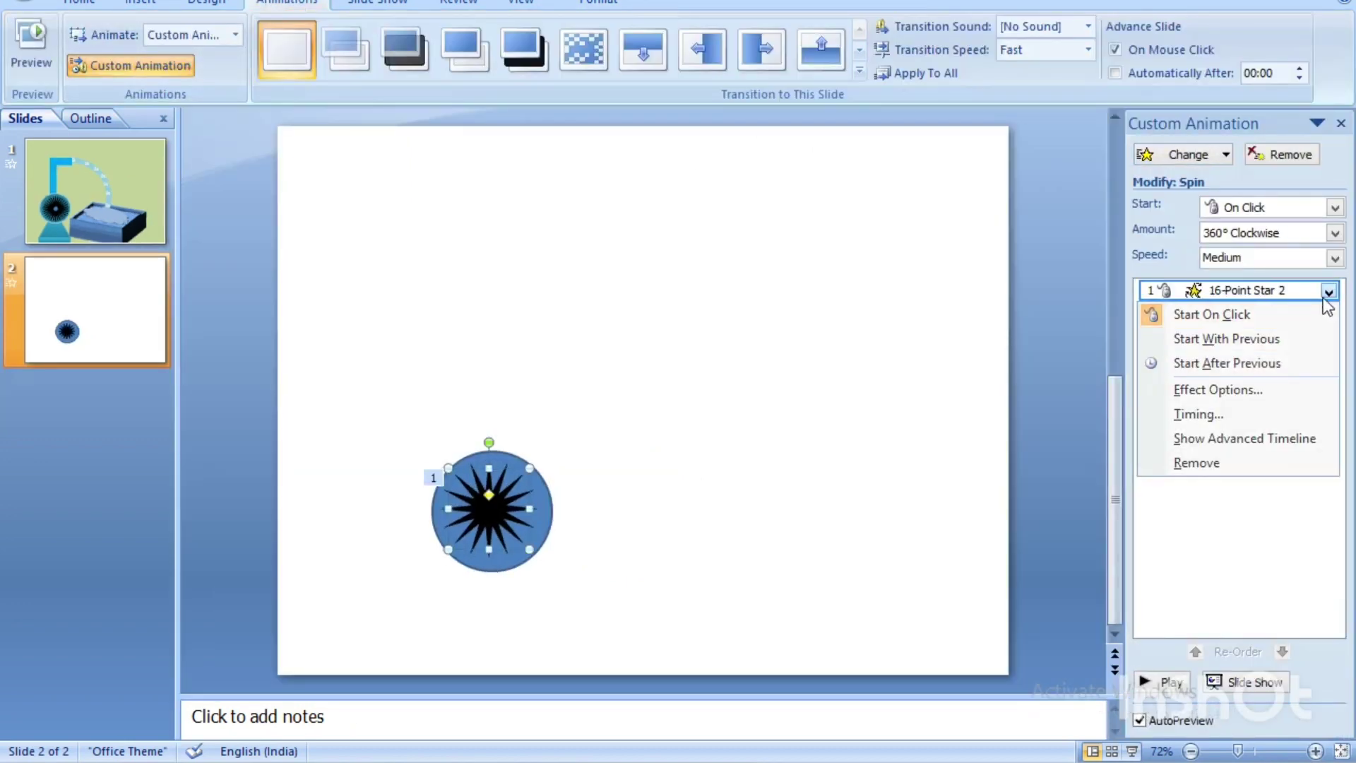
click(1187, 336)
- Set the star's spin to repeat Until End of Slide
click(1328, 291)
click(1200, 407)
click(711, 351)
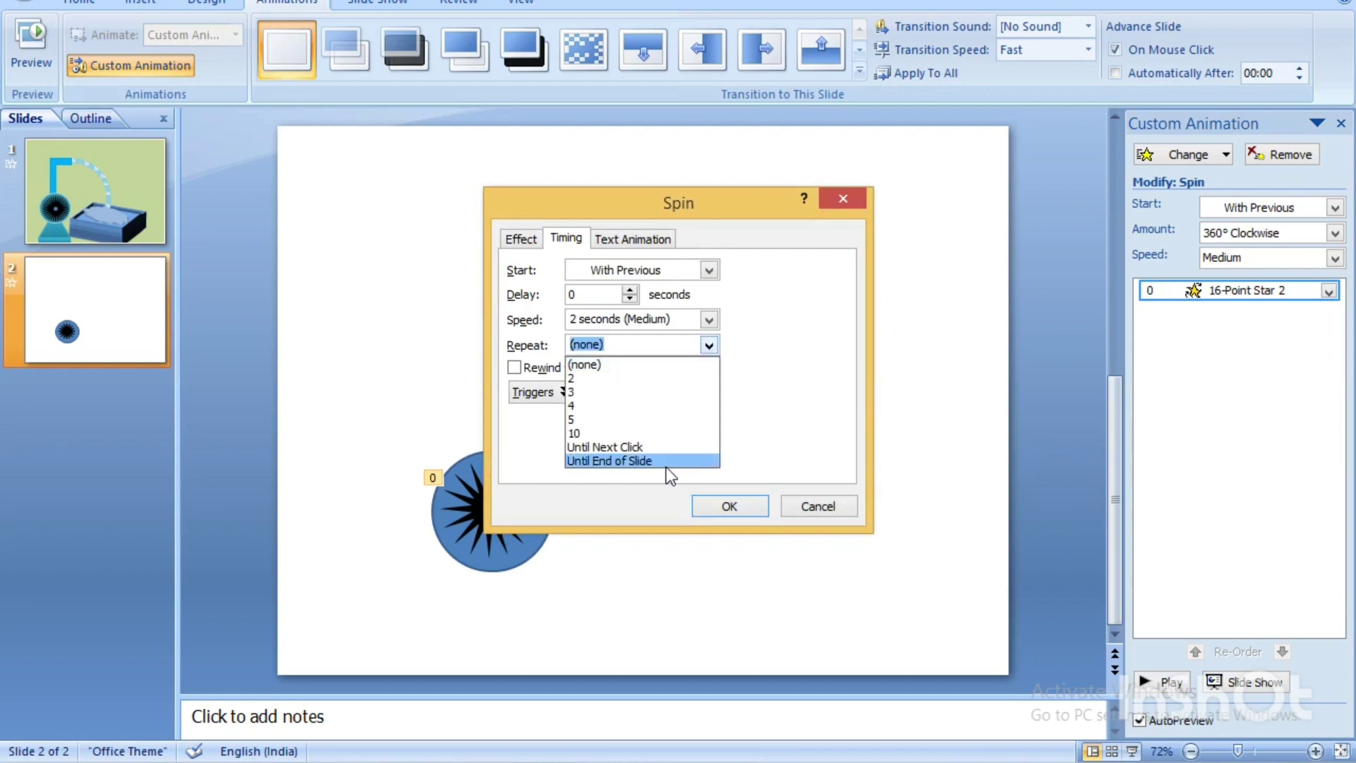
click(607, 460)
click(732, 505)
click(480, 520)
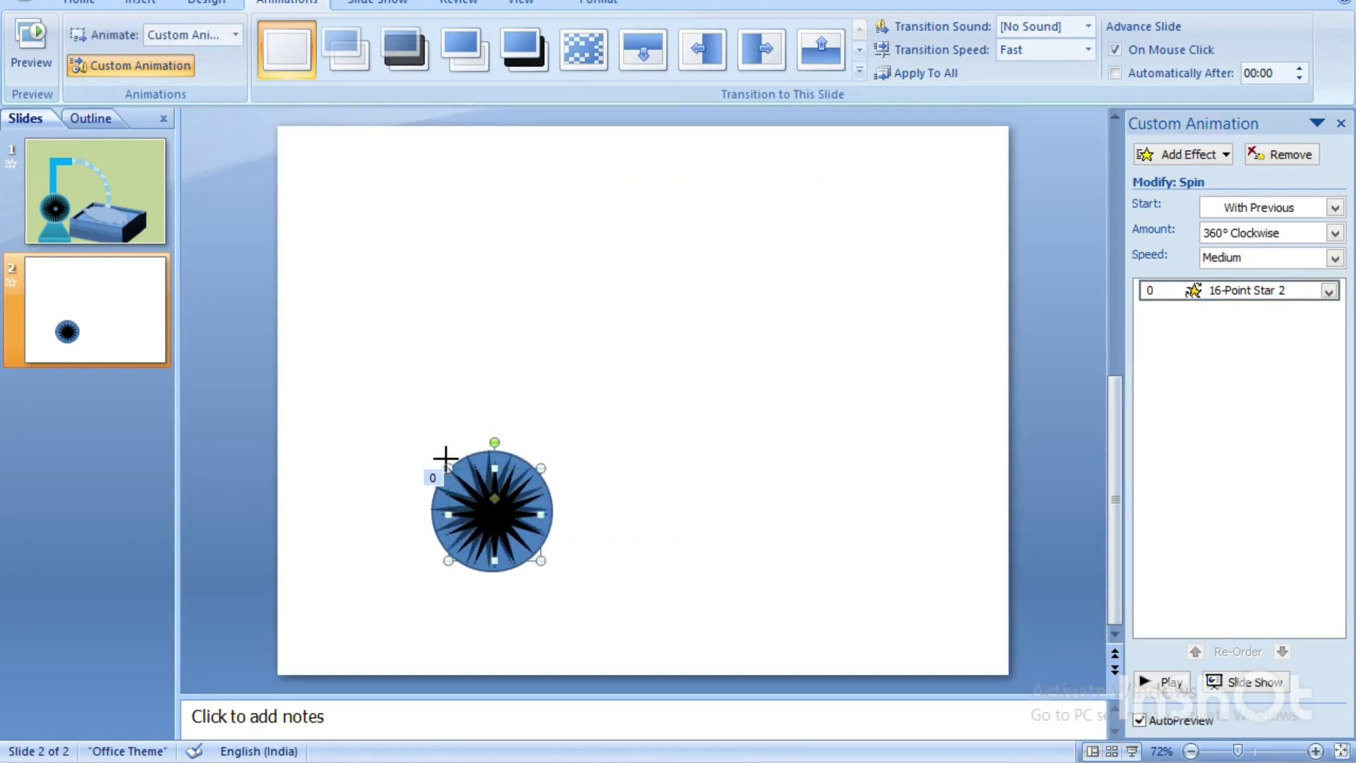
click(626, 522)
- Draw an isosceles triangle centred beneath the star
click(141, 2)
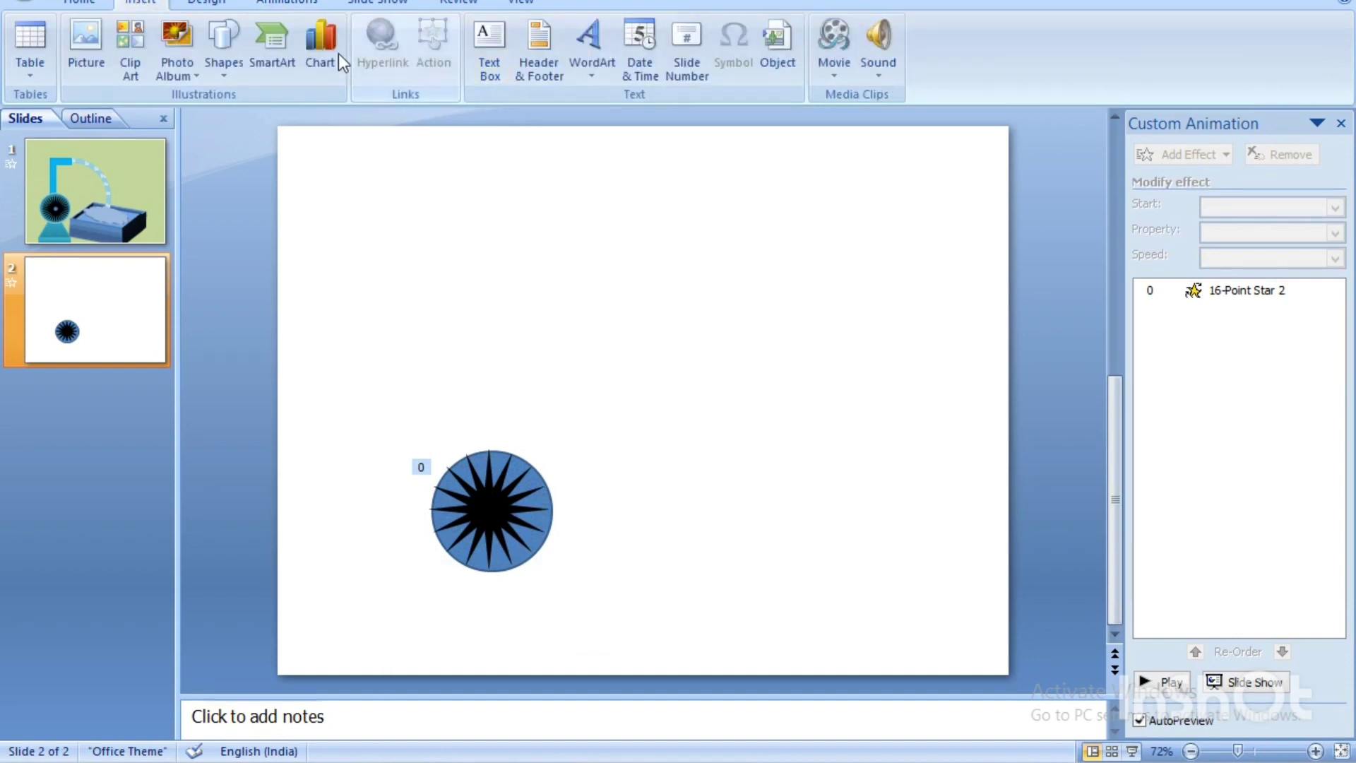
click(223, 42)
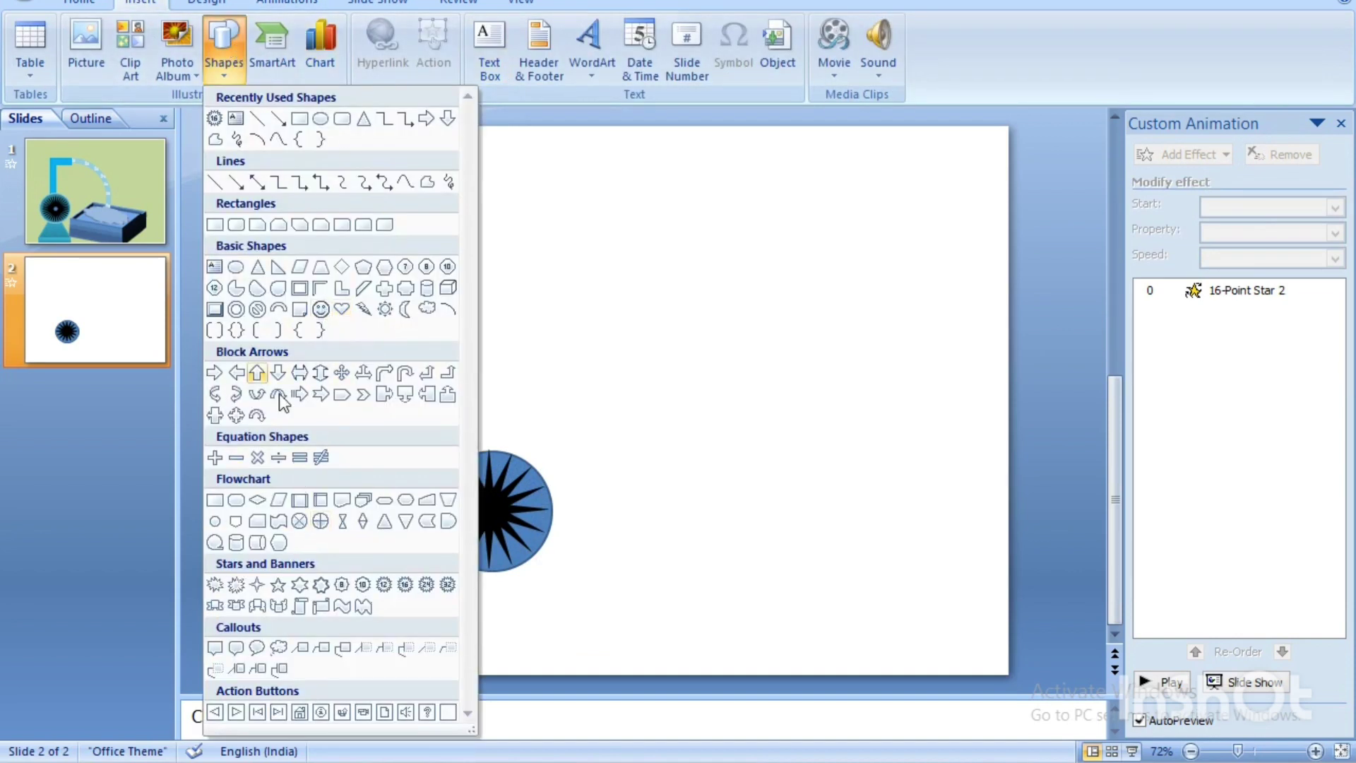
click(259, 272)
drag(471, 520, 632, 658)
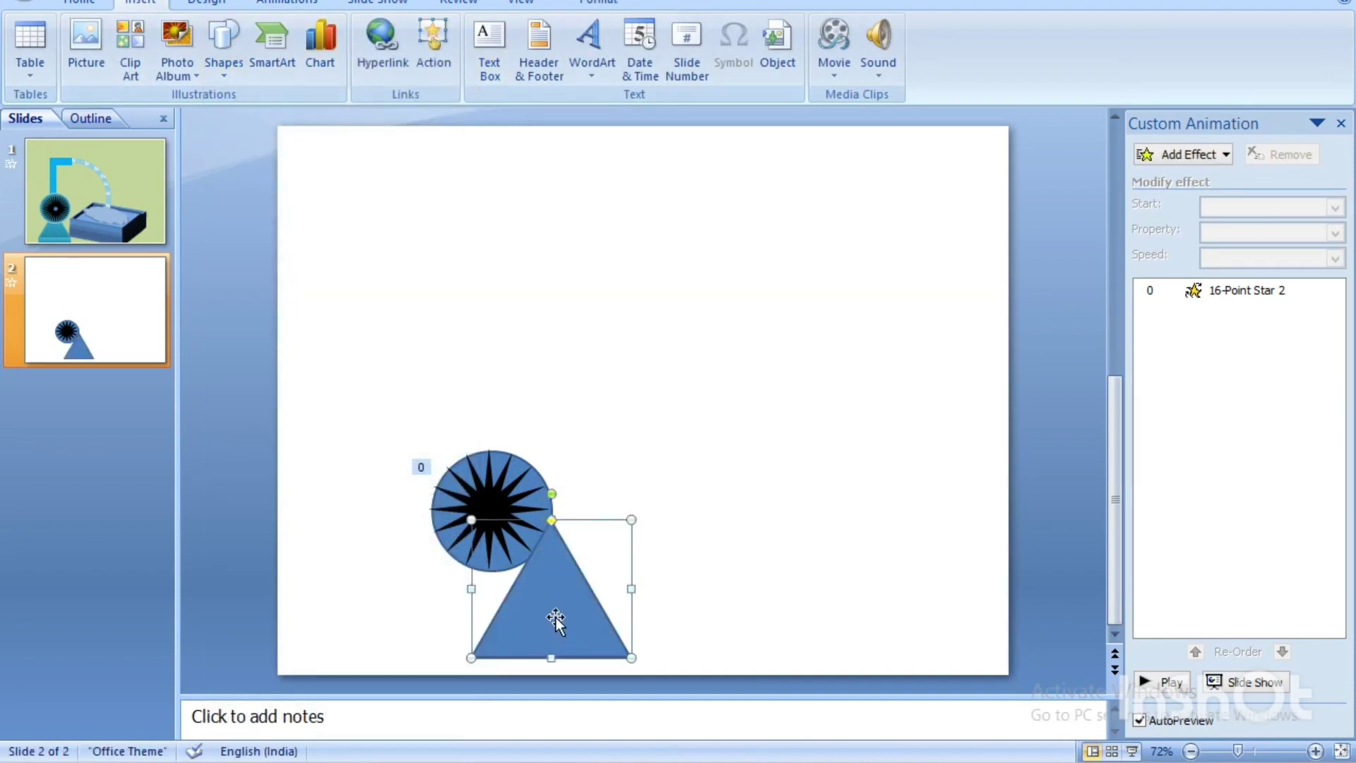
drag(553, 621, 497, 598)
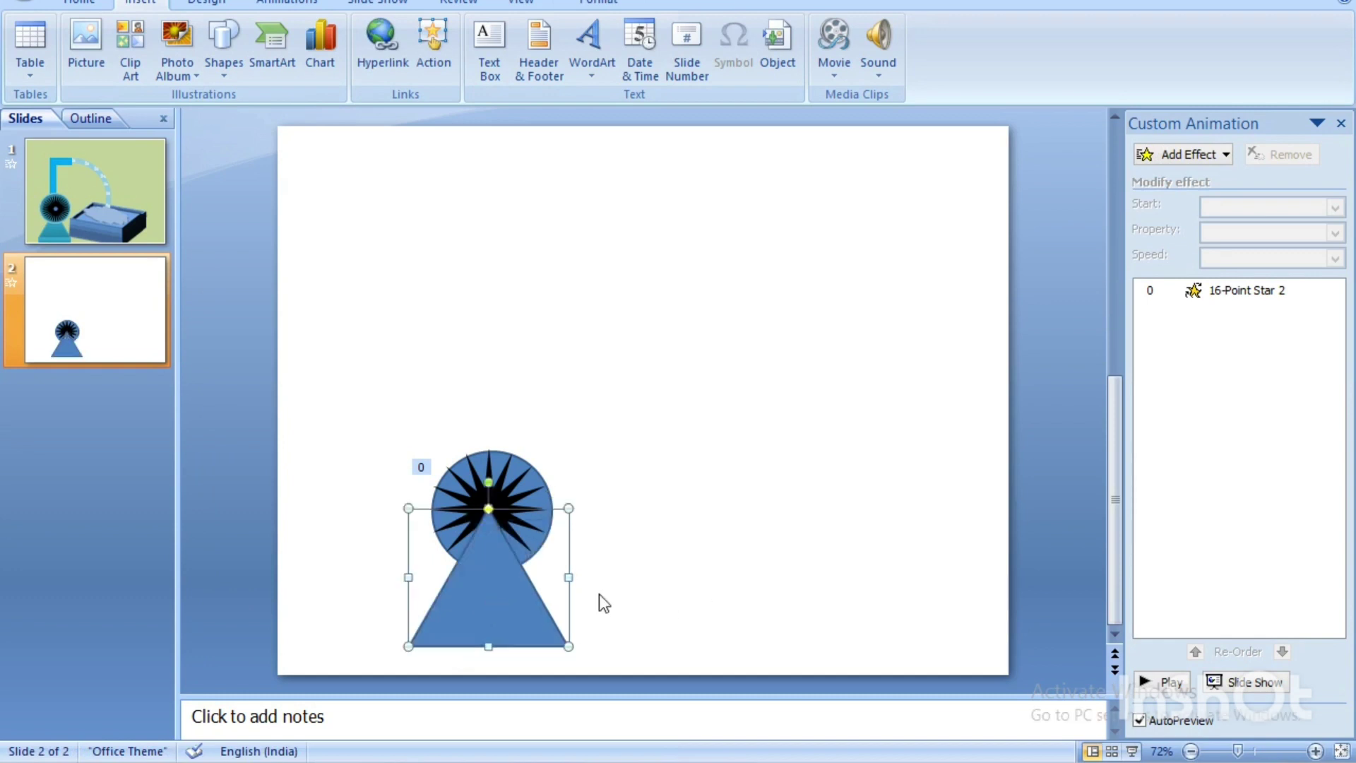
- Give the triangle No Fill and a thick black outline
click(584, 6)
click(510, 28)
click(511, 208)
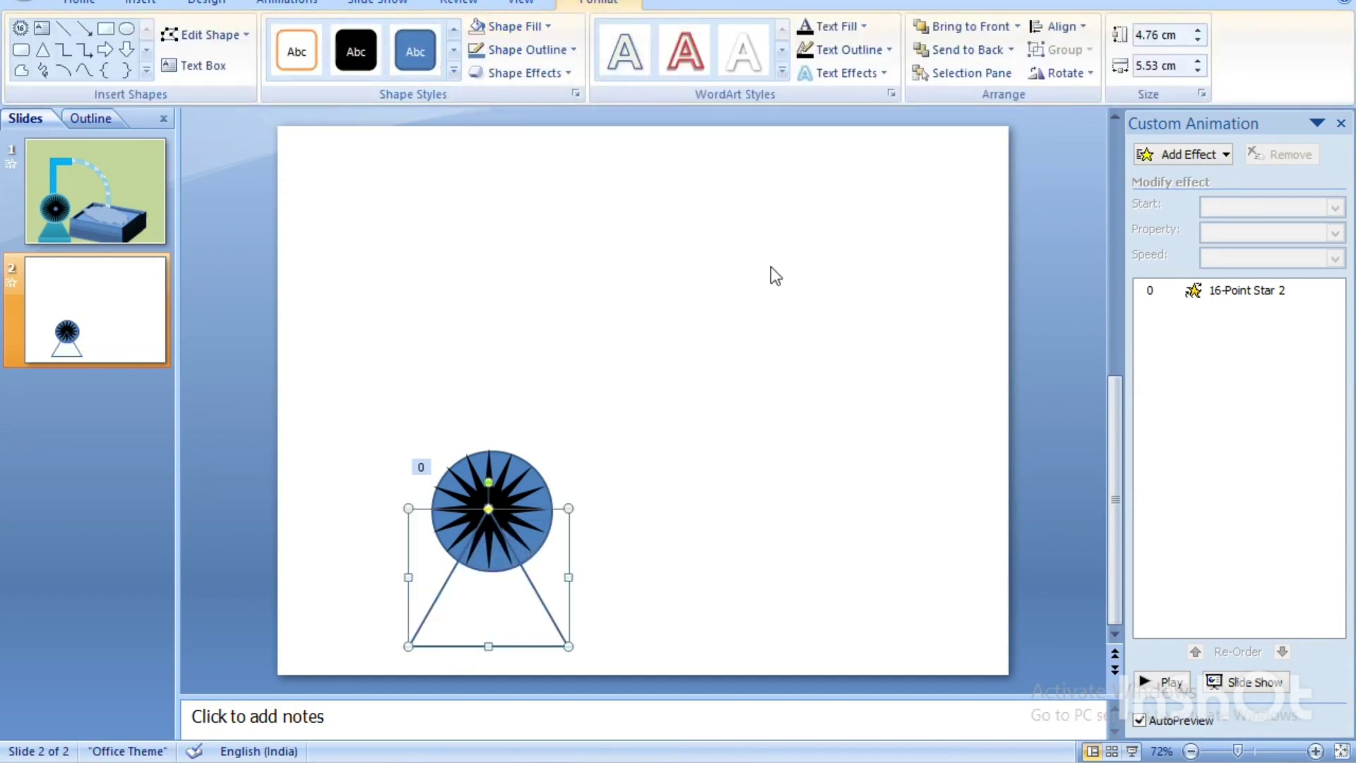
click(565, 49)
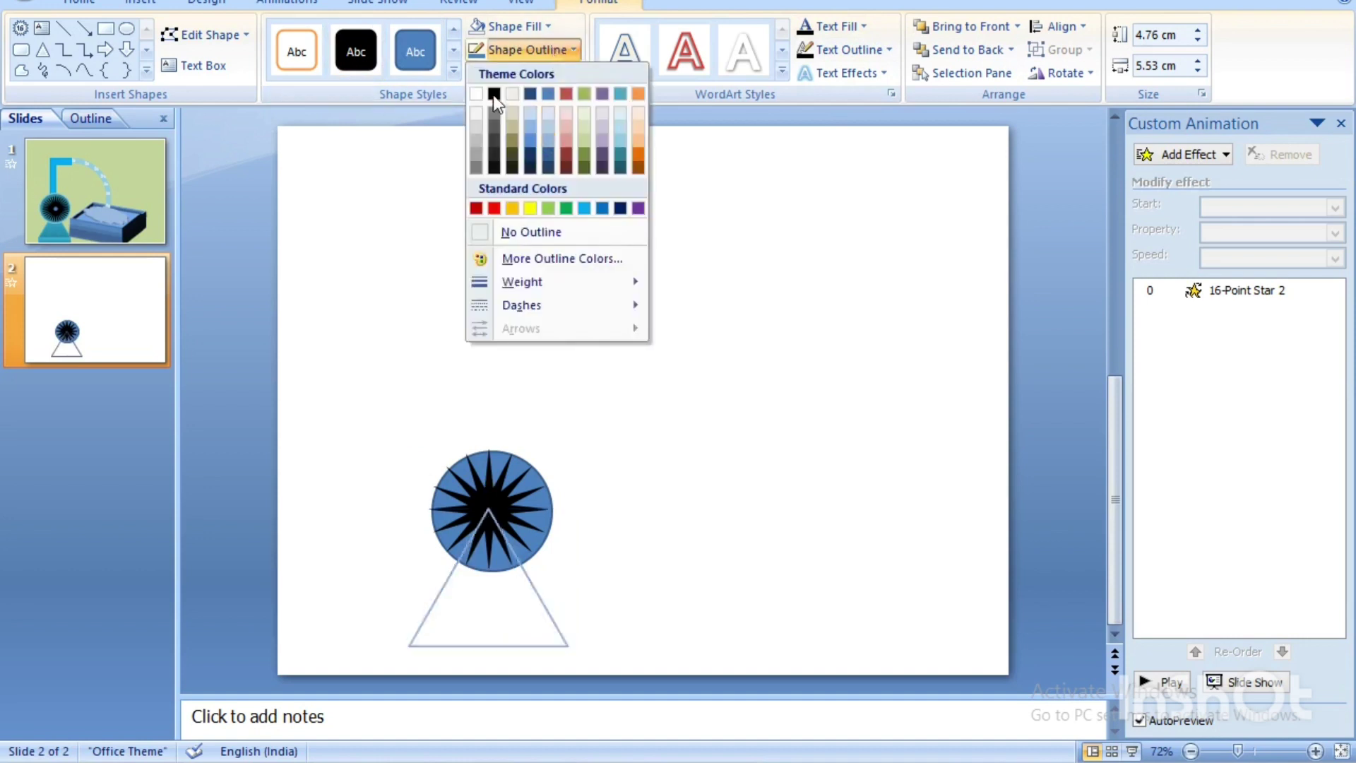
click(493, 94)
click(565, 49)
click(728, 446)
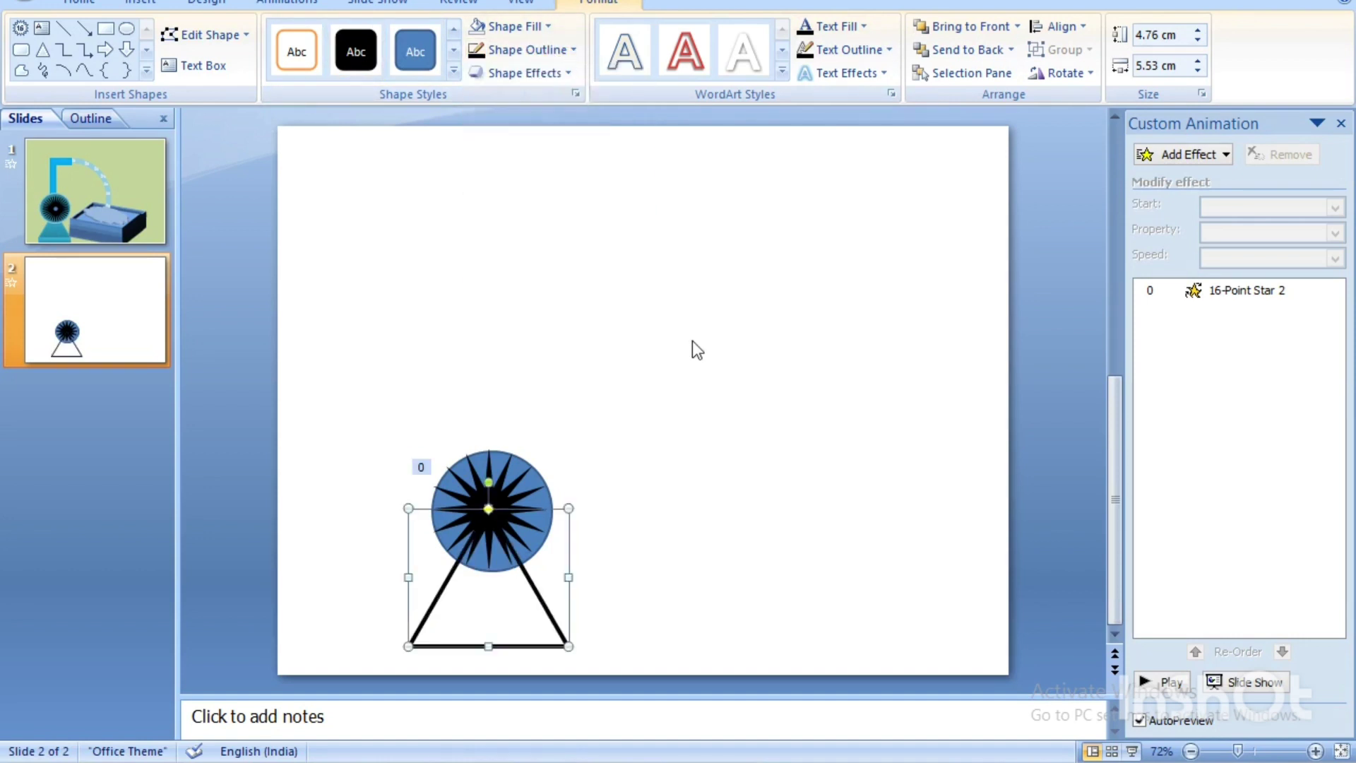
click(692, 342)
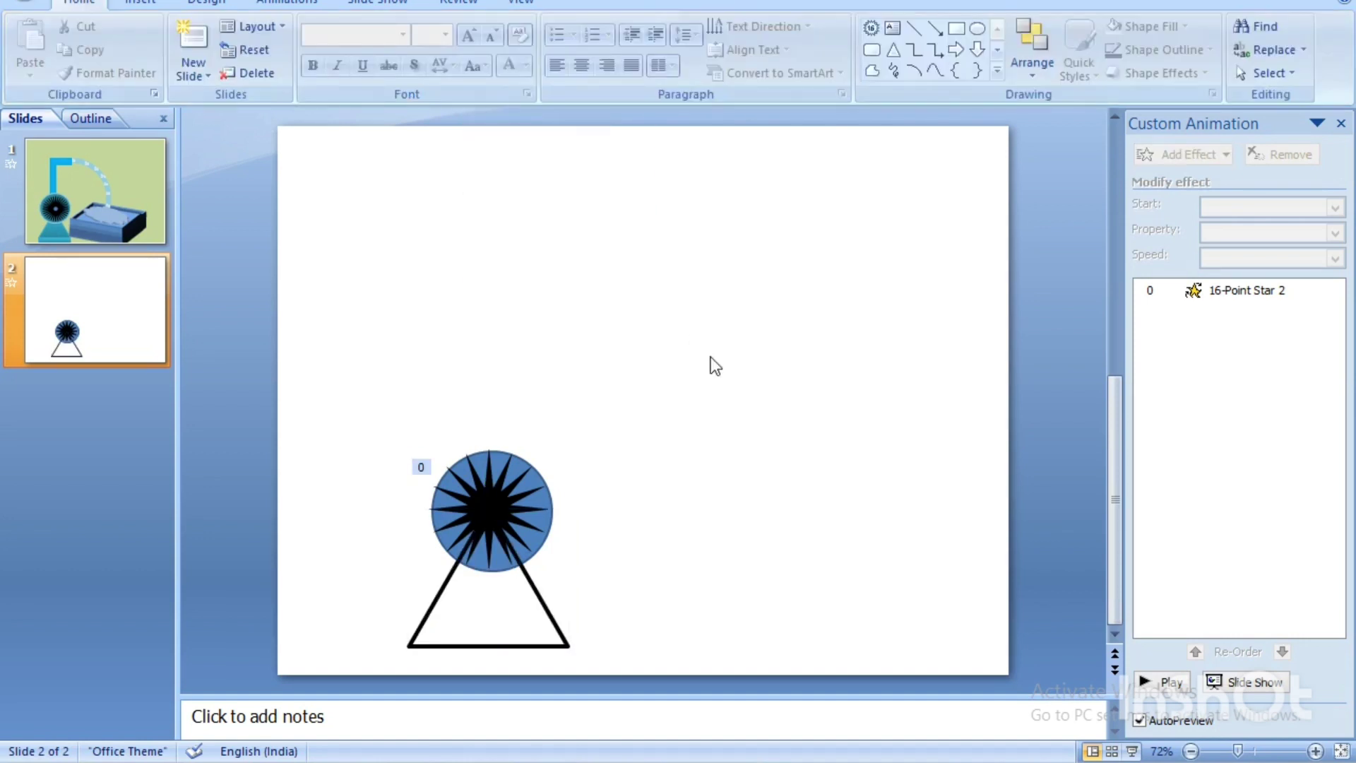
- Draw a thin base rectangle along the bottom of the triangle stand
click(156, 8)
click(223, 43)
click(212, 180)
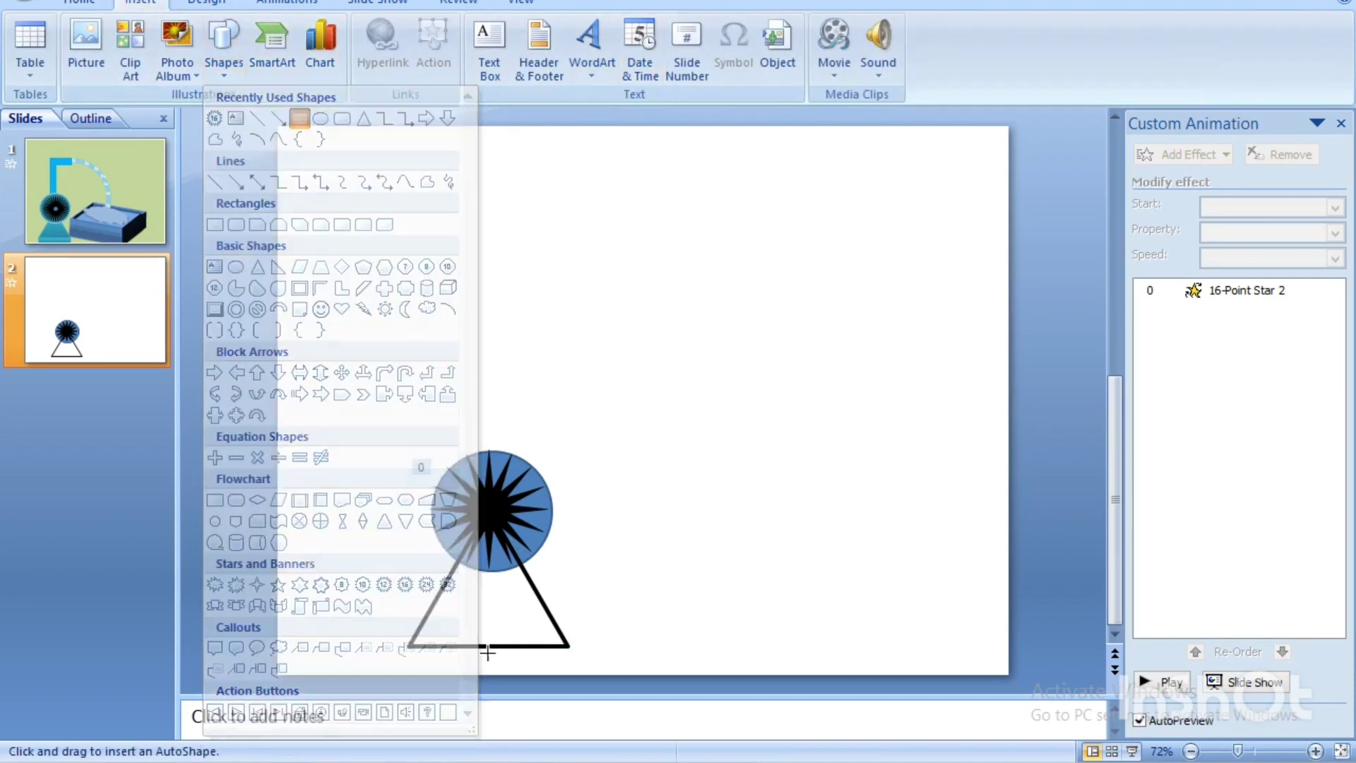
mouse_move(408, 651)
mouse_down()
mouse_move(569, 661)
mouse_move(574, 675)
mouse_up()
click(699, 537)
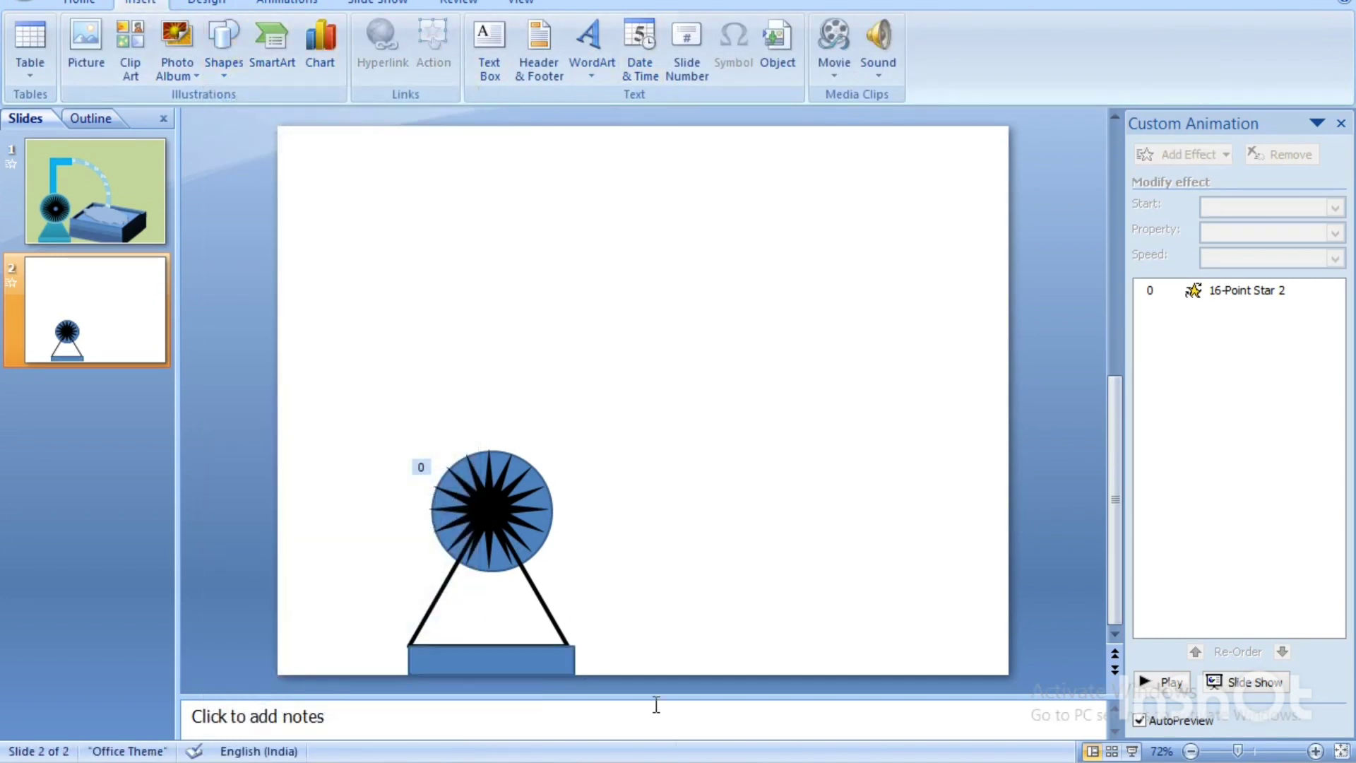
- Draw an L-shape with thin arms and turn it into an inverted-L pipe above the star
click(222, 48)
click(342, 288)
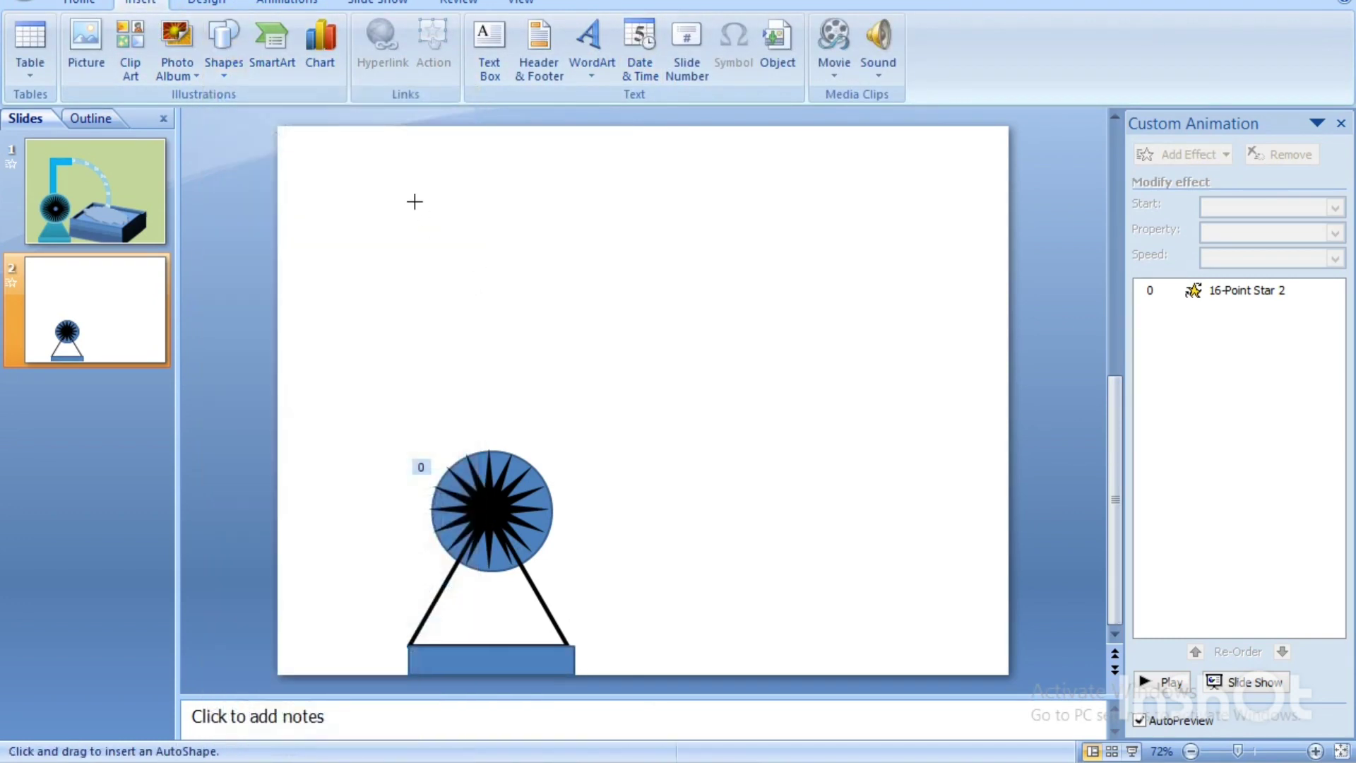
drag(413, 200, 655, 440)
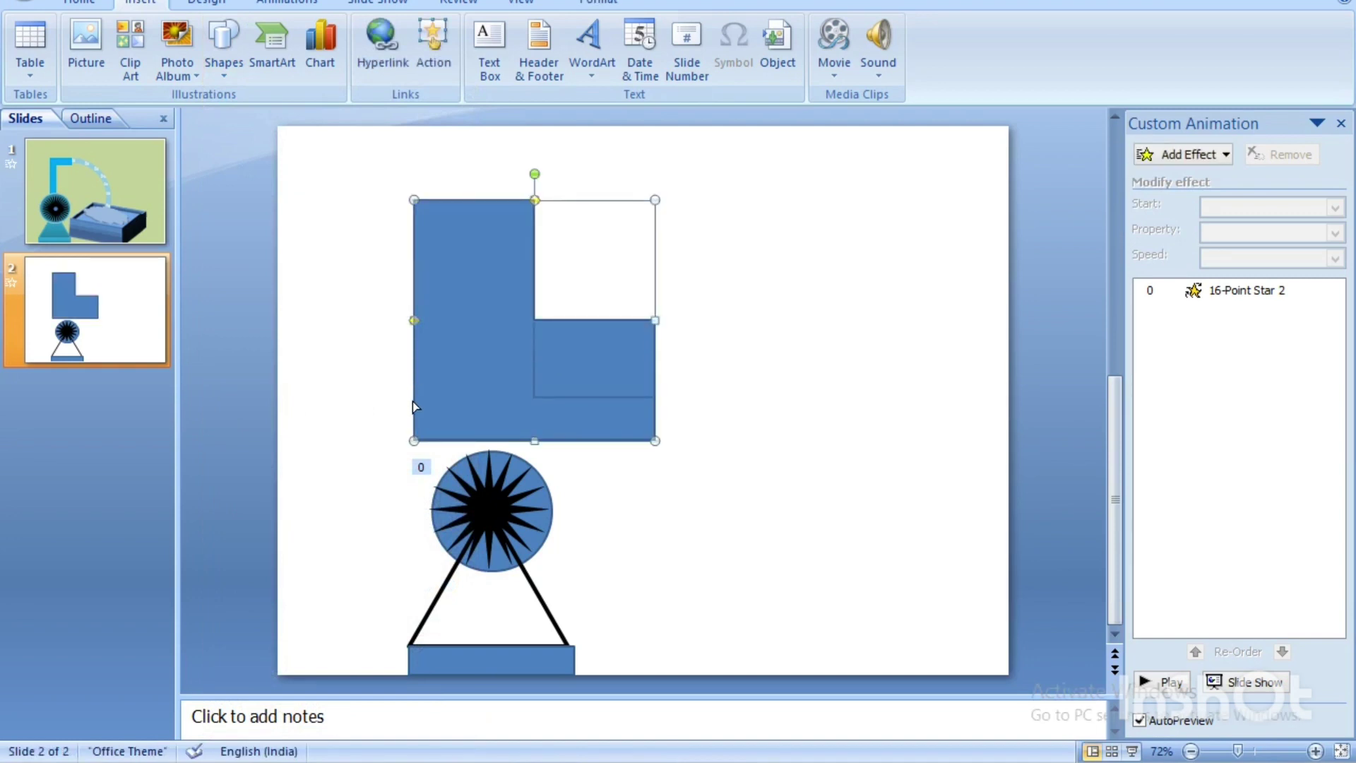
drag(416, 350, 414, 387)
drag(472, 223, 481, 223)
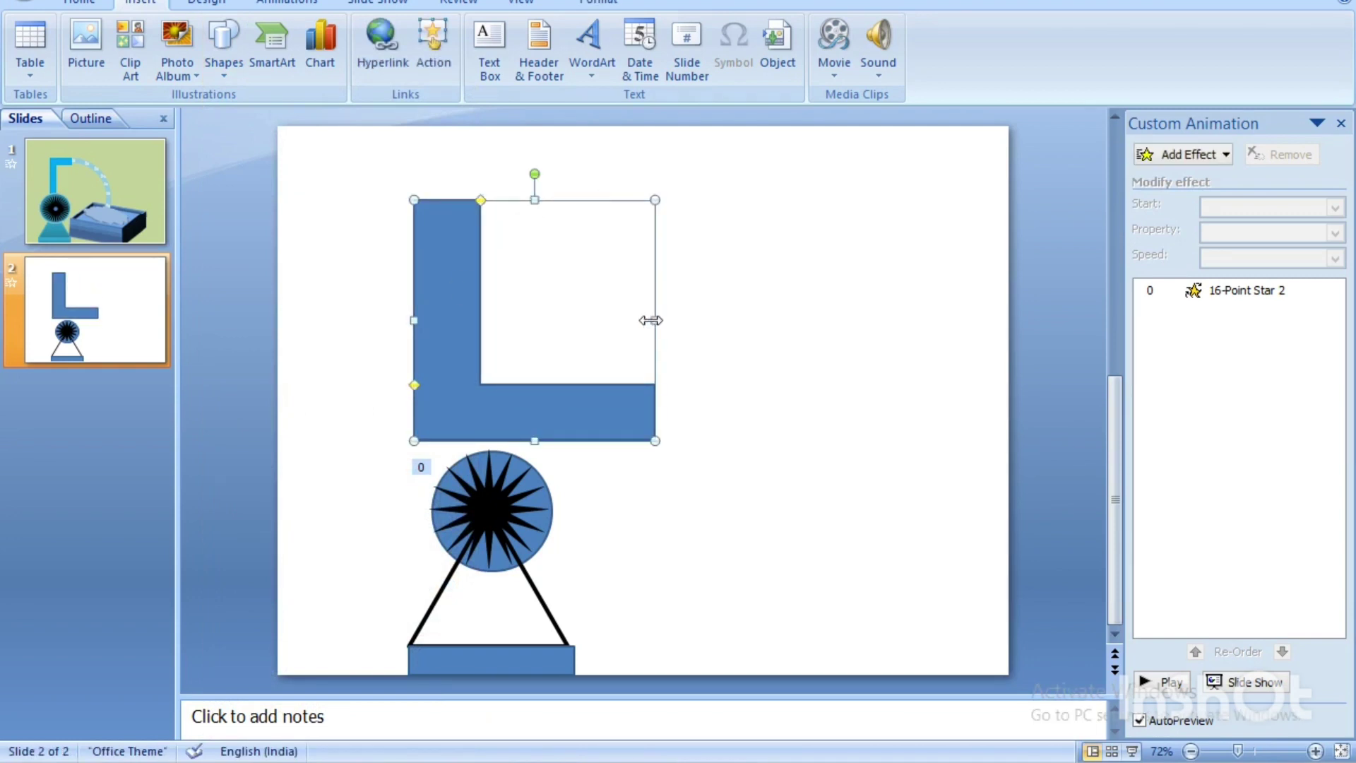
drag(535, 173, 551, 505)
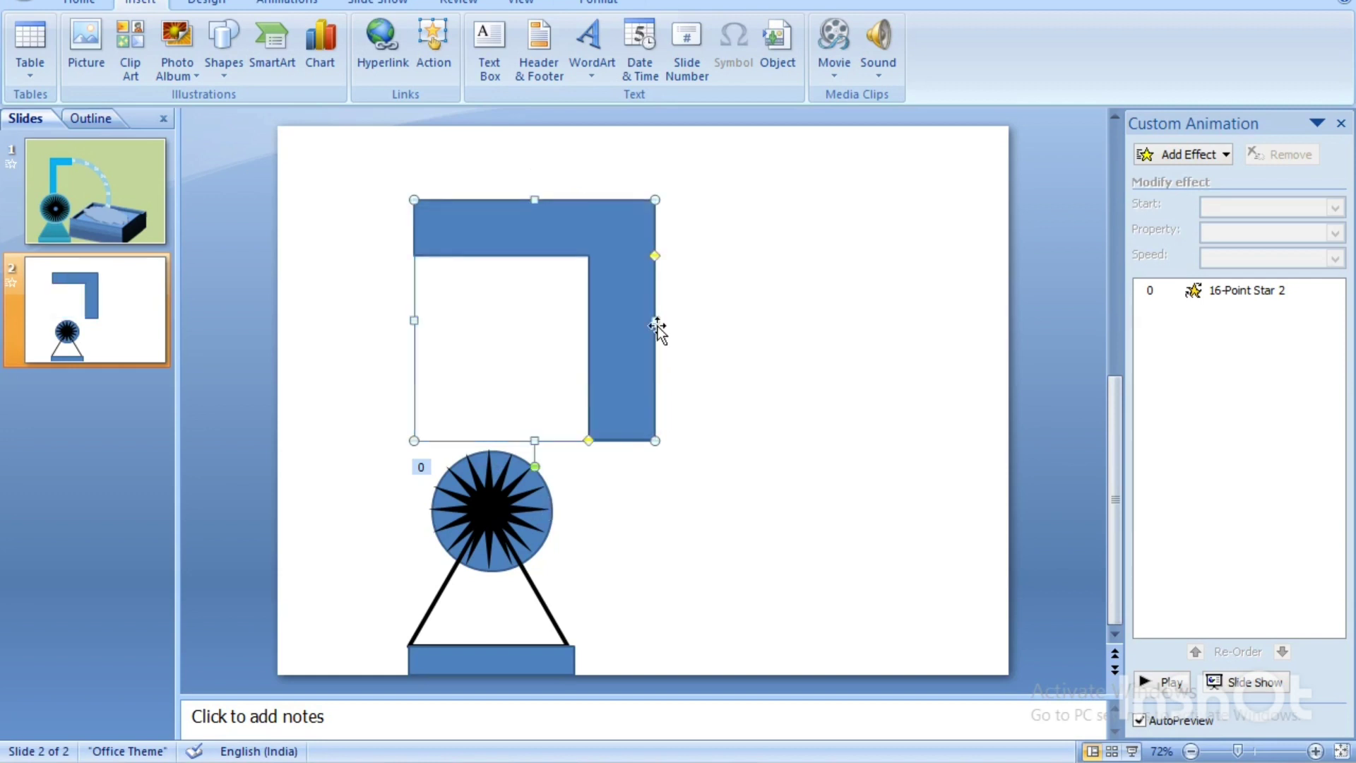
drag(656, 320, 277, 320)
drag(353, 216, 546, 229)
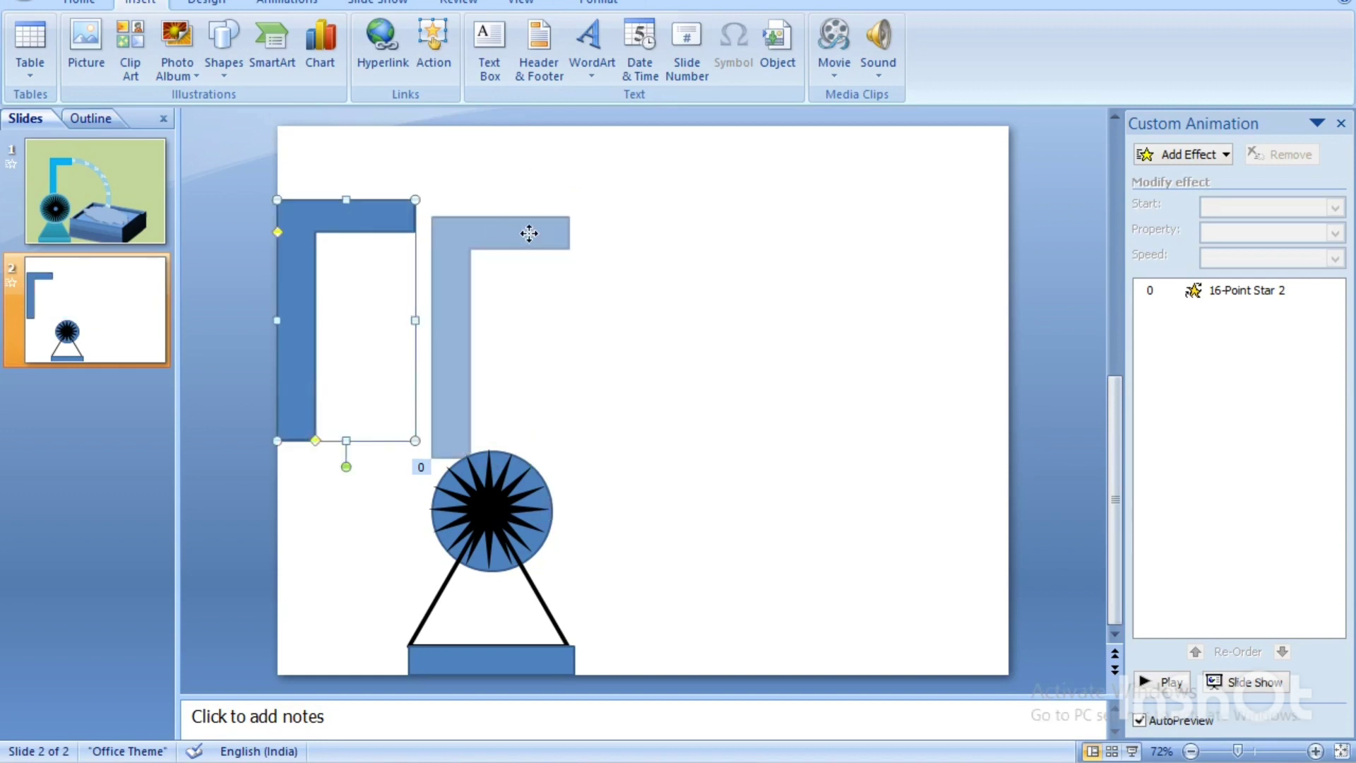
click(711, 312)
click(511, 345)
drag(469, 279, 470, 273)
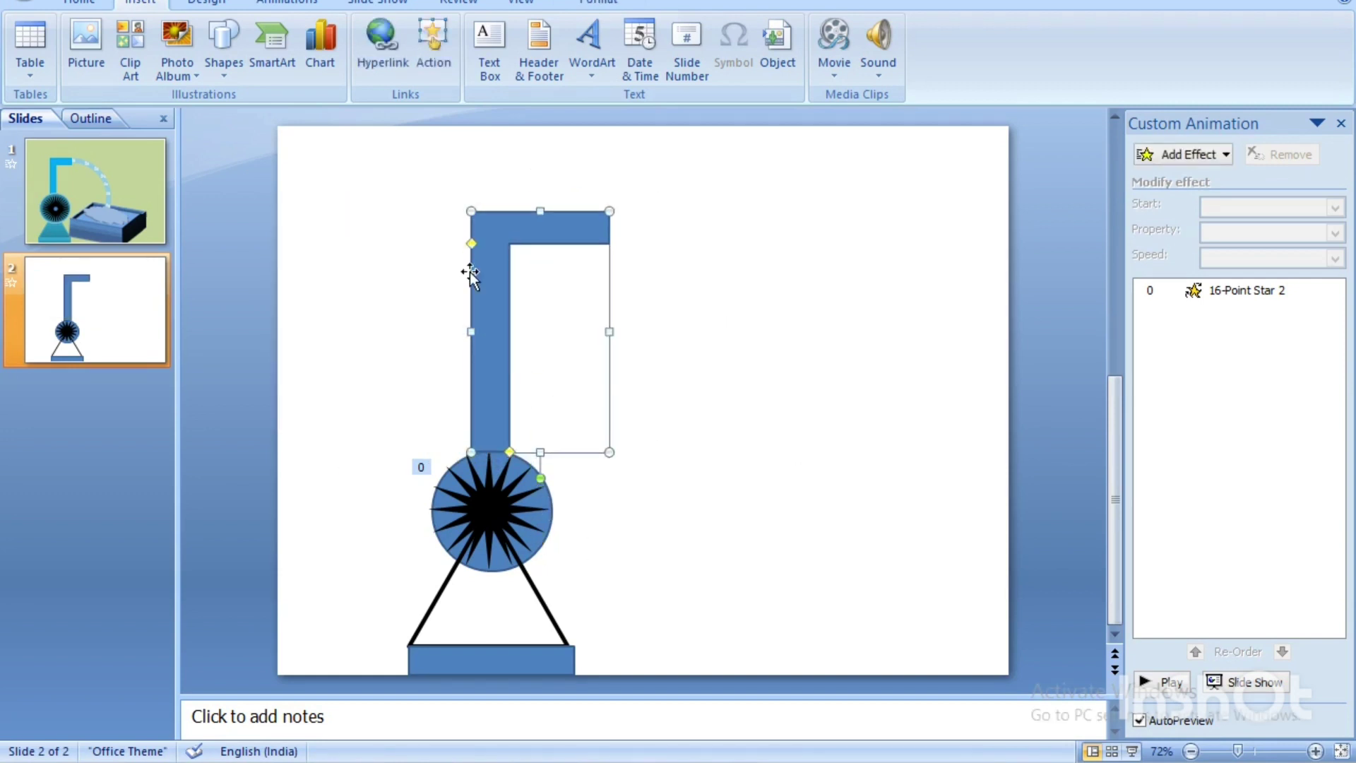
click(805, 387)
- Give the slide a solid light pink background
right_click(771, 201)
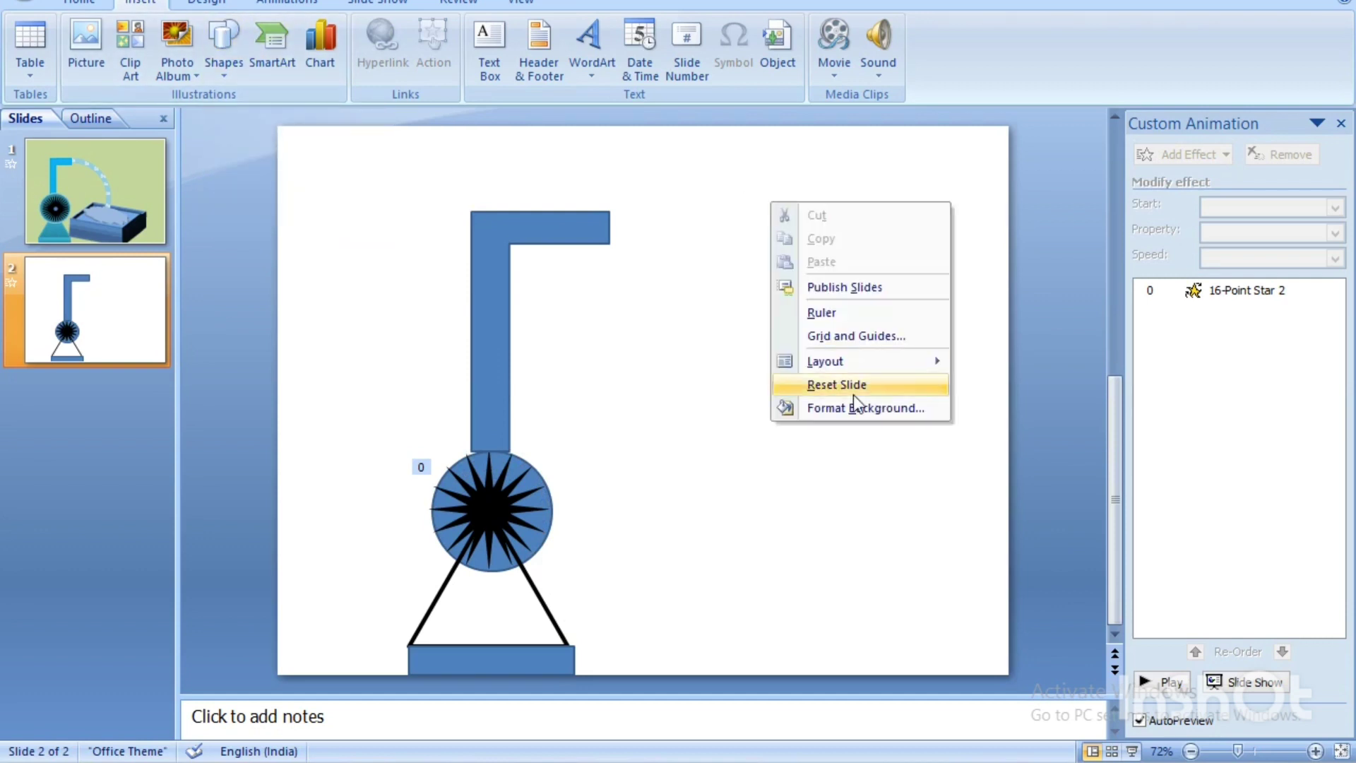
click(847, 409)
click(385, 265)
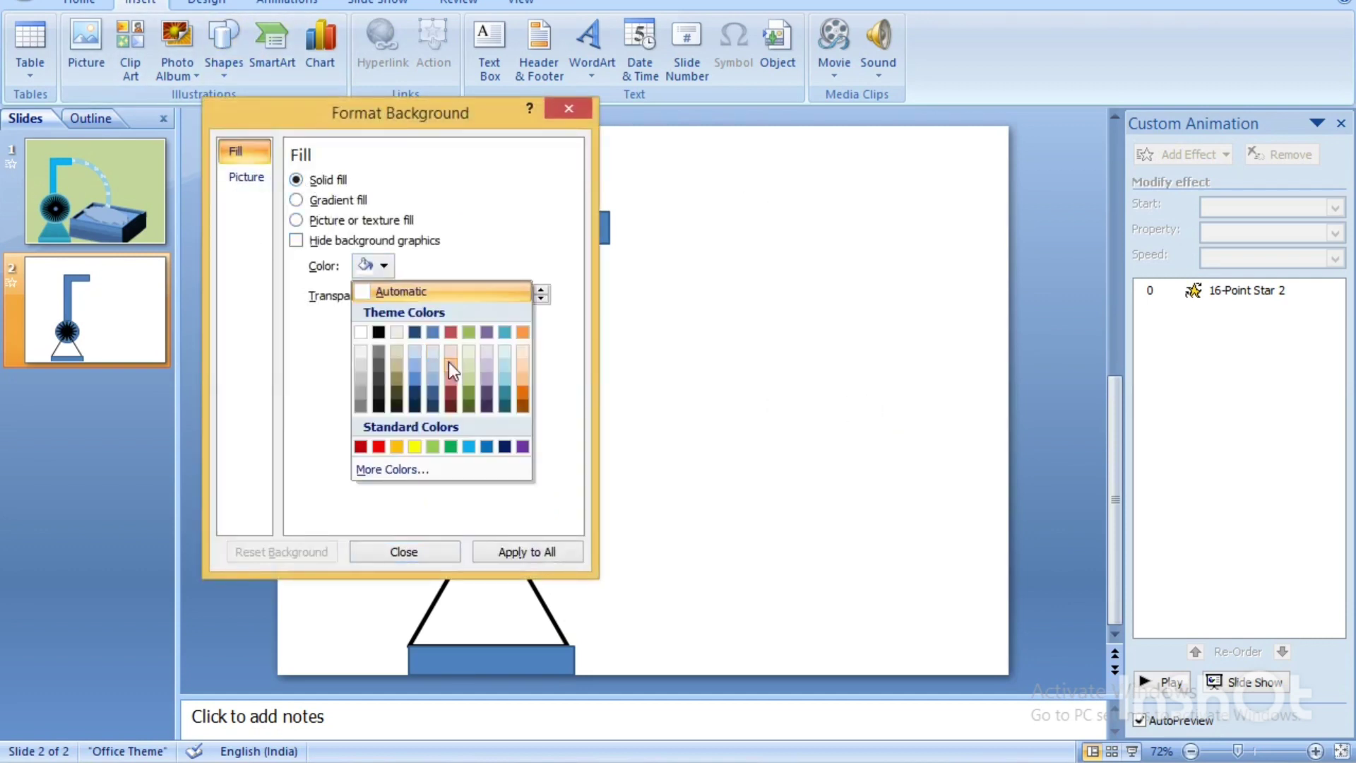
click(448, 362)
click(409, 552)
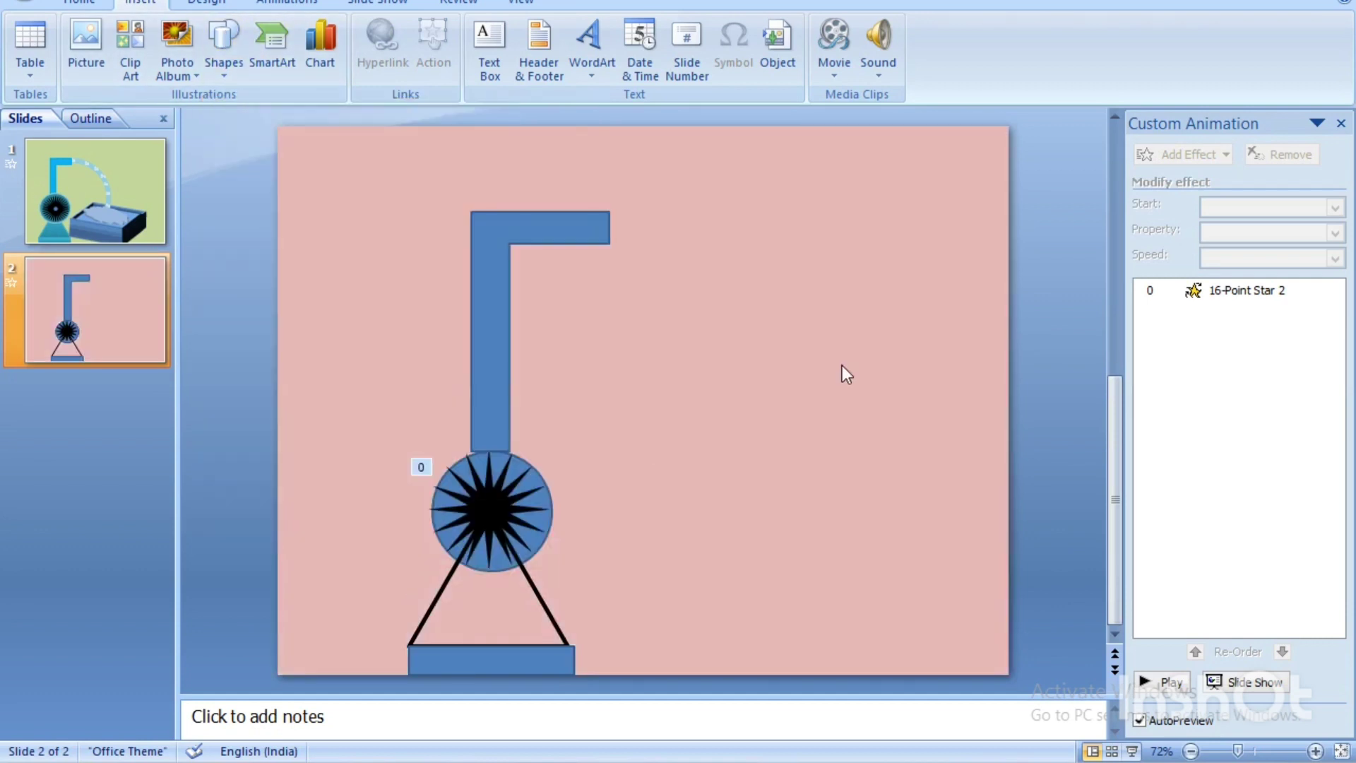
click(224, 39)
click(214, 226)
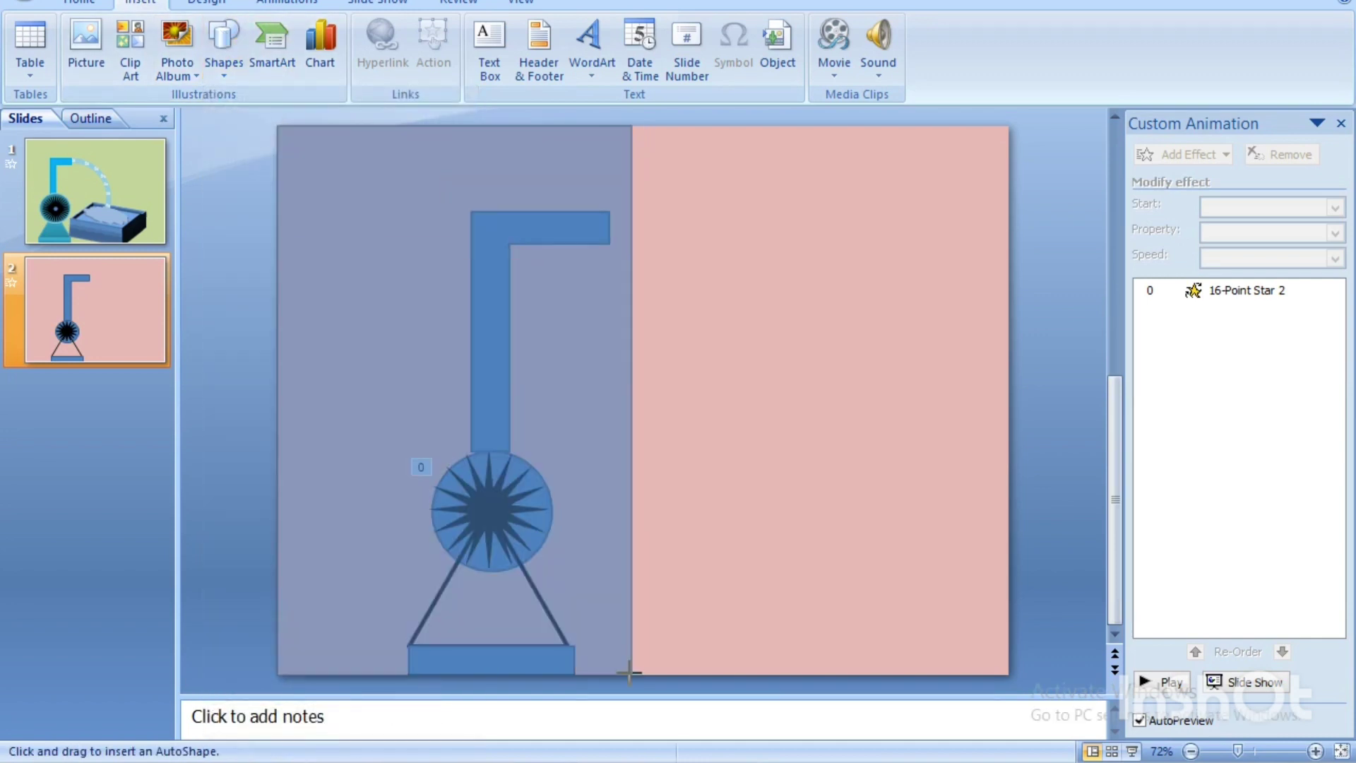
- Draw a tall rectangle over the slide's left side with a solid background-pink fill
drag(641, 449, 608, 674)
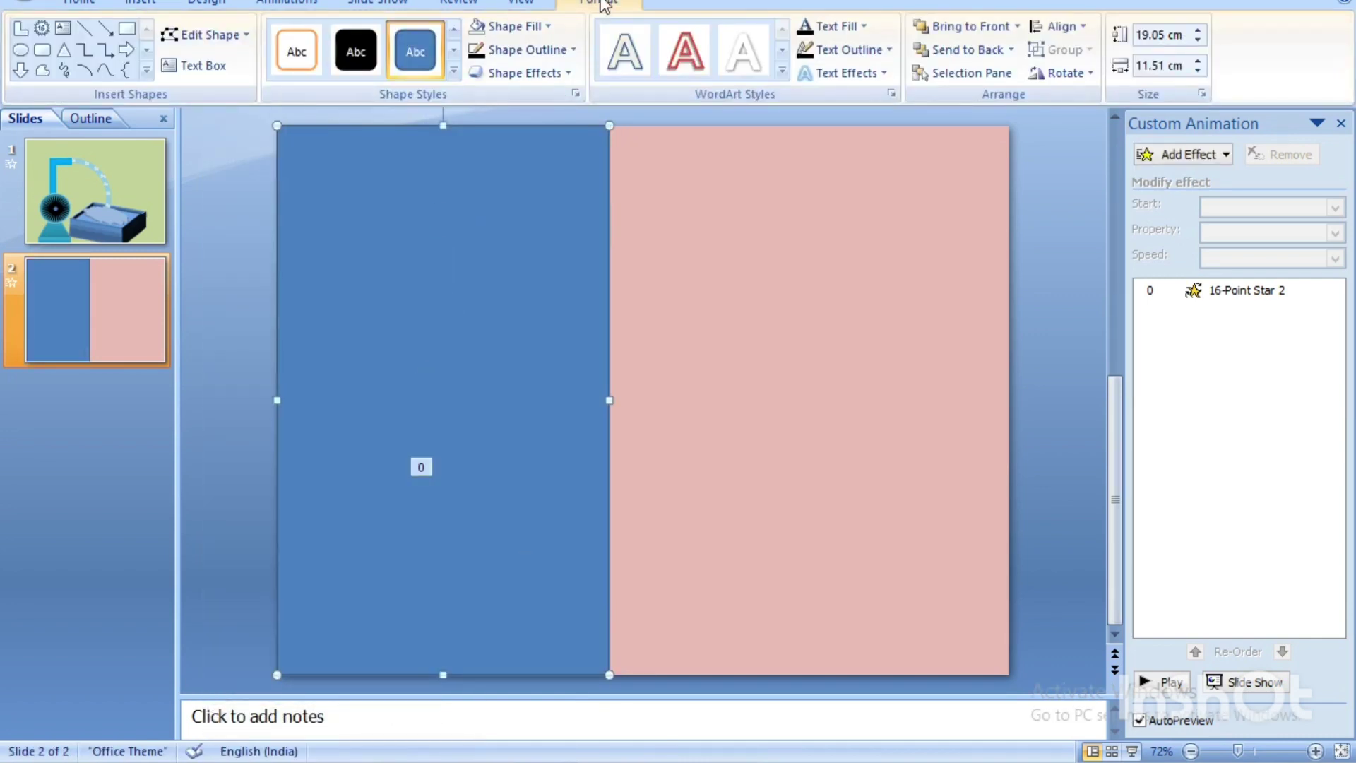
right_click(463, 233)
click(570, 524)
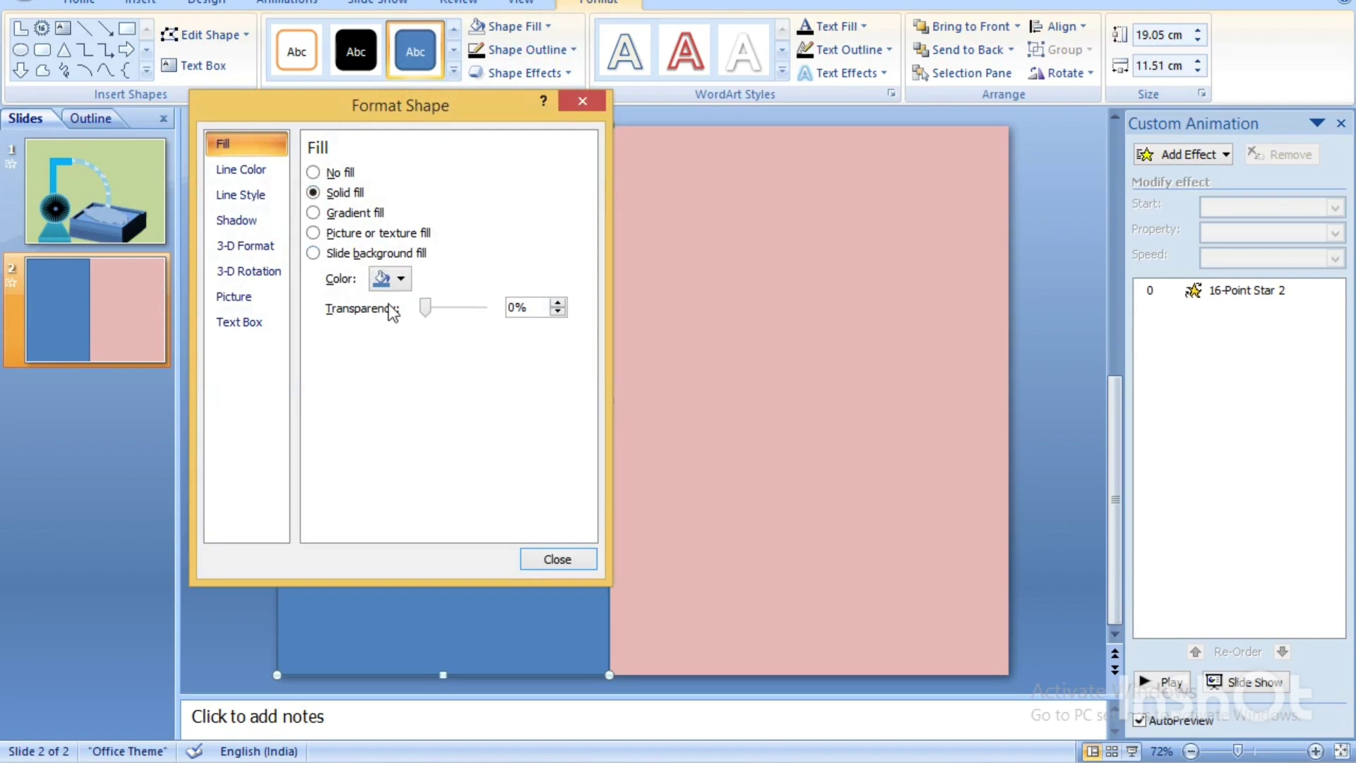
click(313, 173)
drag(328, 116, 182, 123)
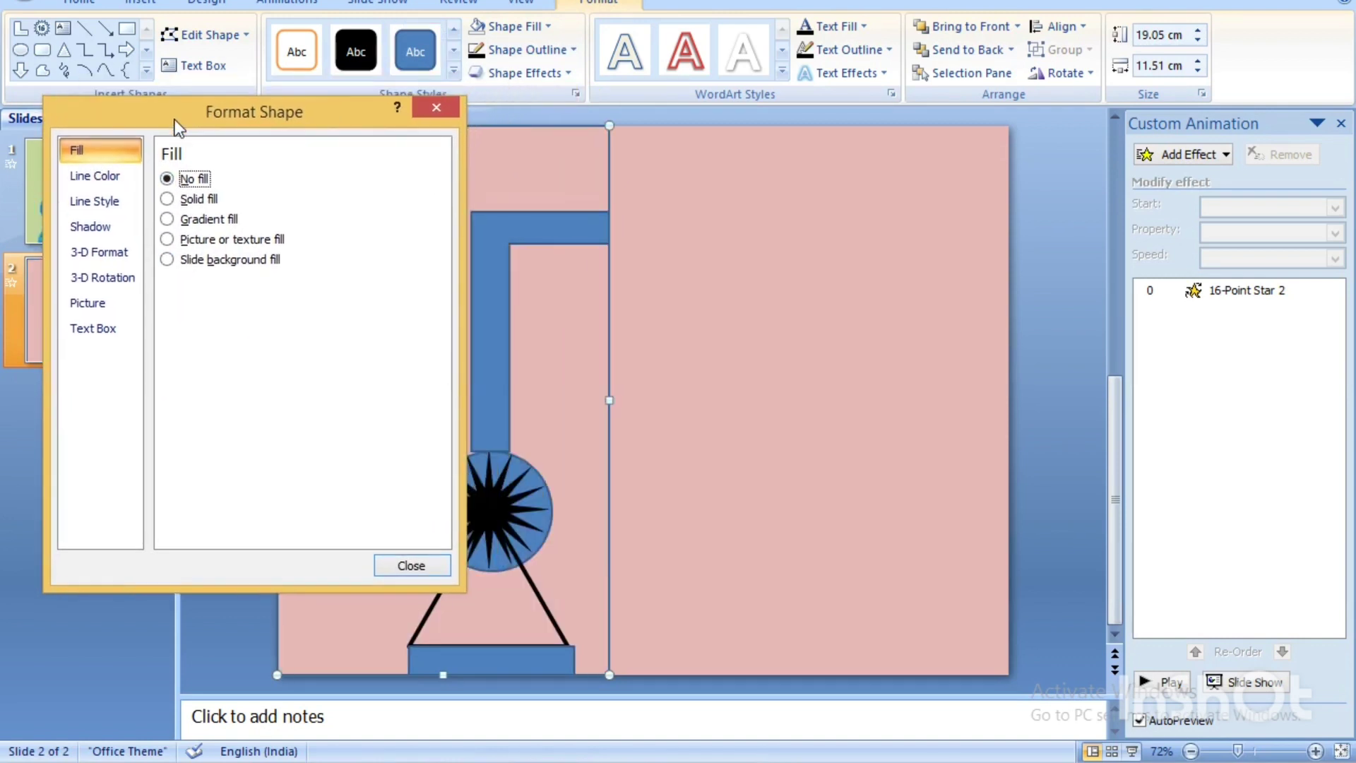
click(191, 201)
click(254, 285)
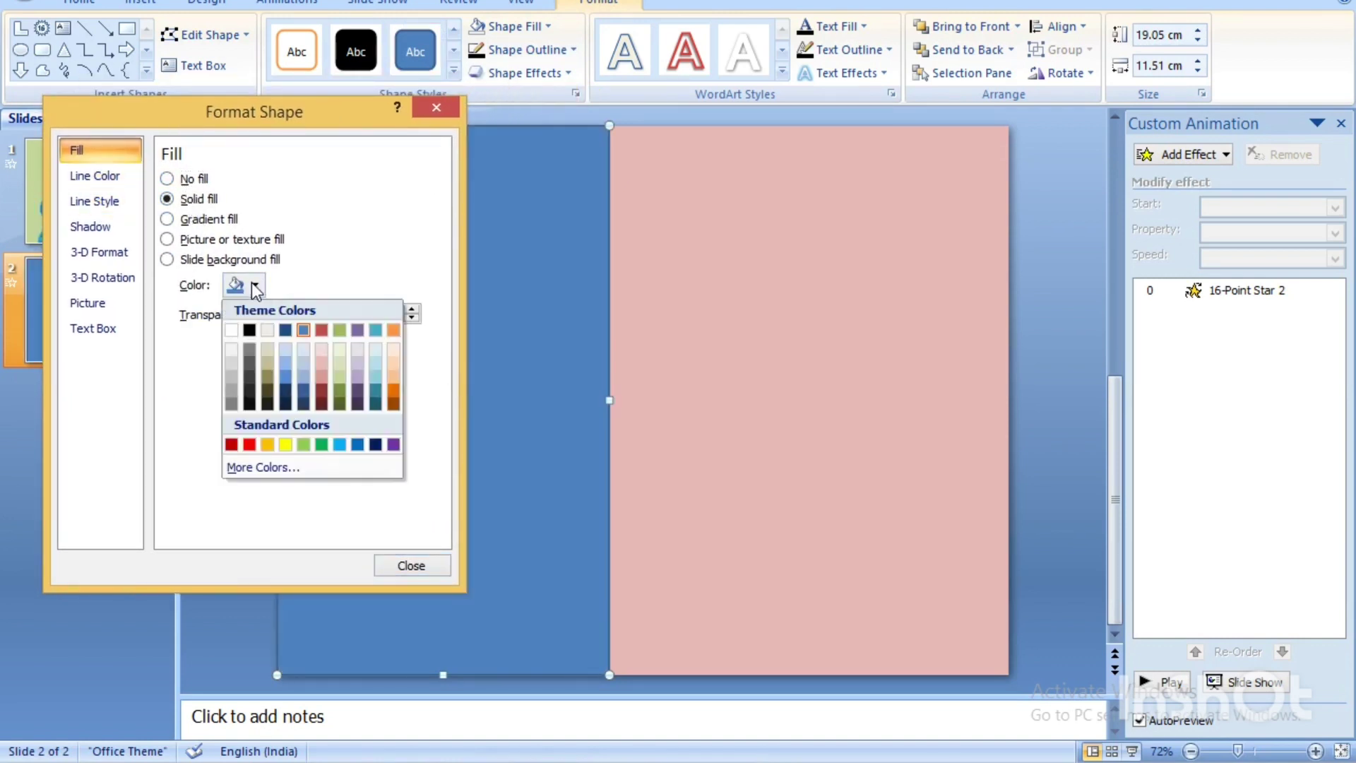
click(322, 367)
click(411, 565)
- Remove the pink rectangle's outline and nudge it two steps left
click(372, 259)
click(526, 50)
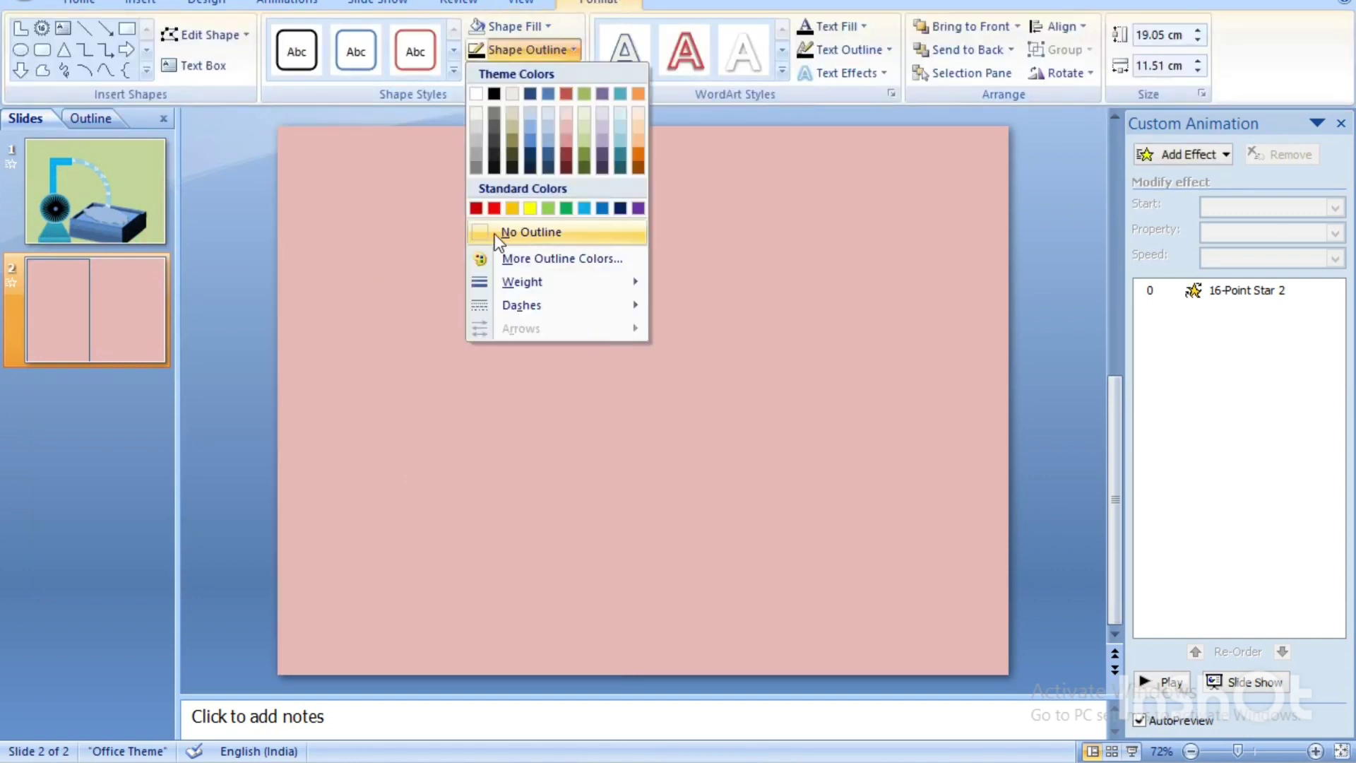
click(495, 236)
key(Left)
key(Left)
key(Left)
key(Left)
key(Left)
key(Left)
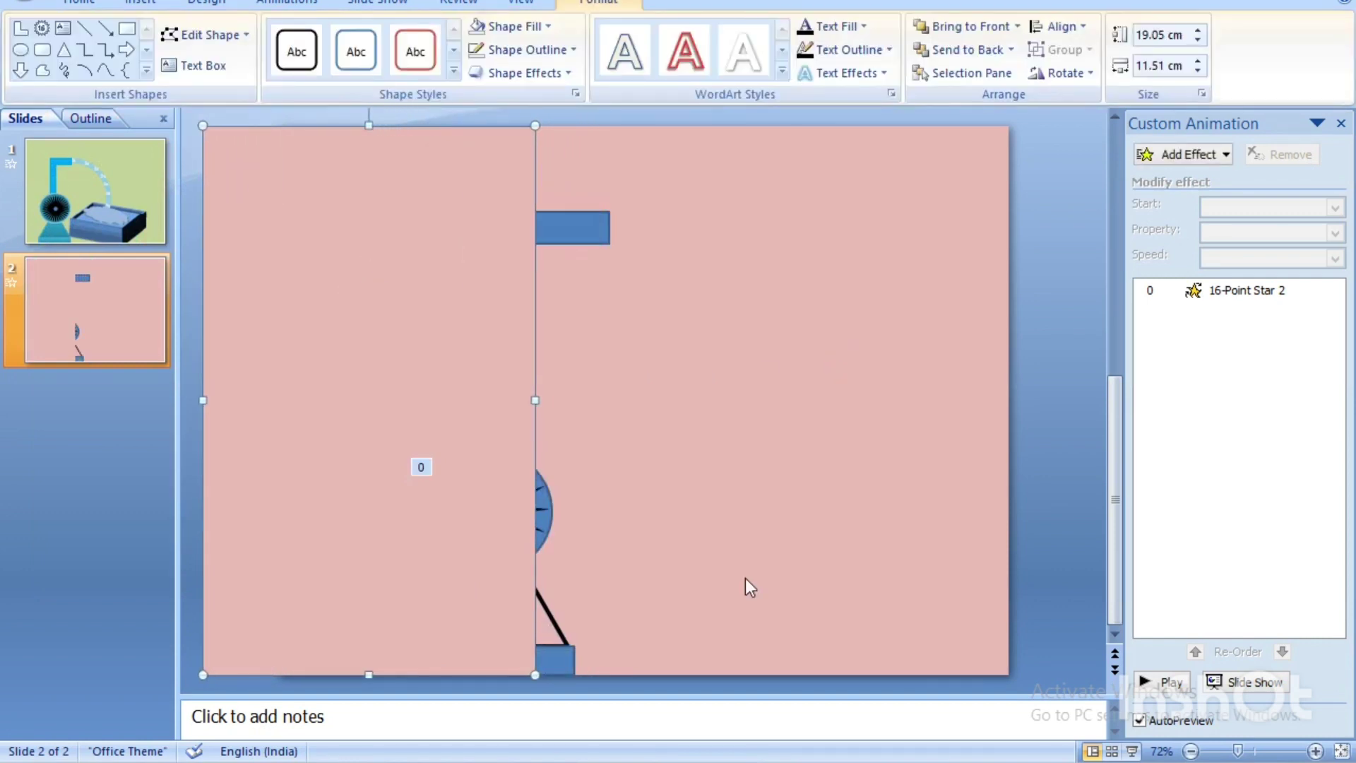
key(Left)
key(Left)
key(Left)
key(Left)
- Group the pipe, star wheel and stand and bring them to the front
click(545, 290)
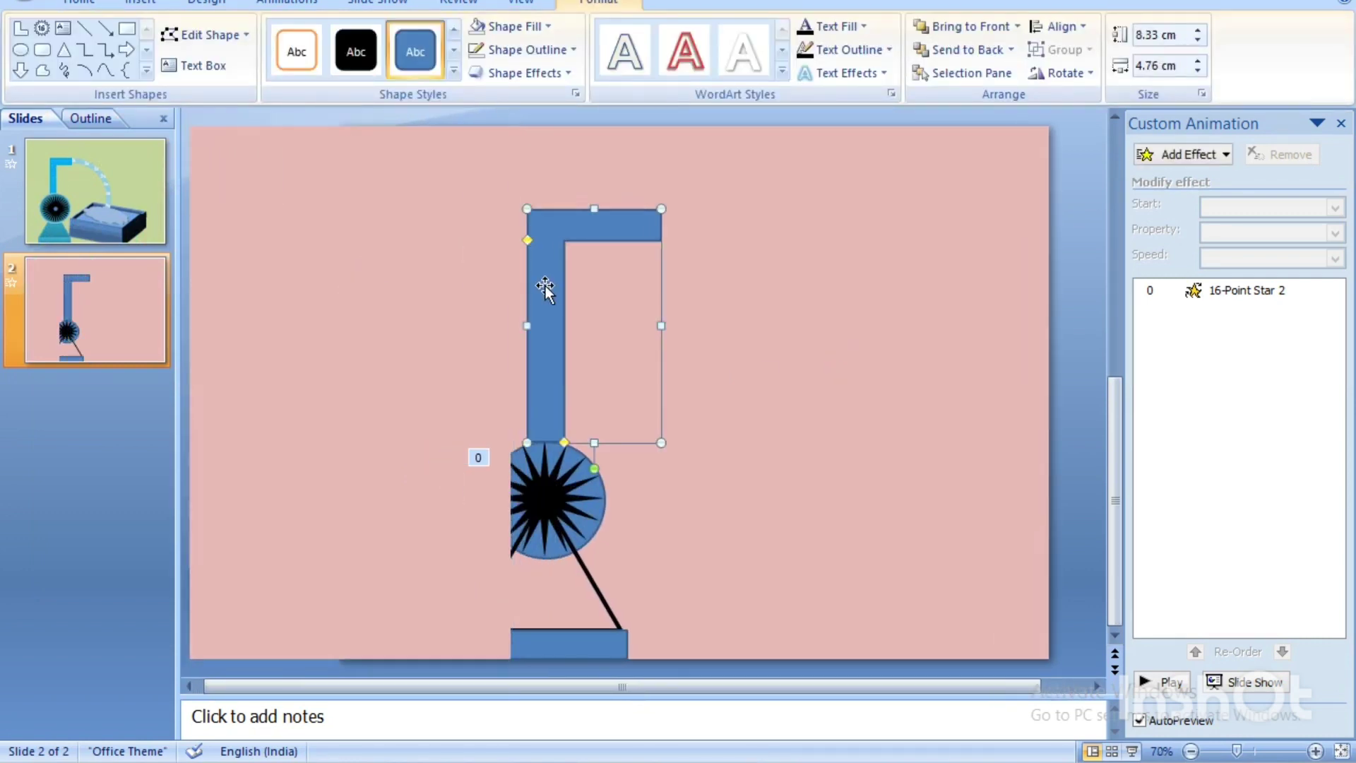
shift+click(585, 490)
shift+click(604, 597)
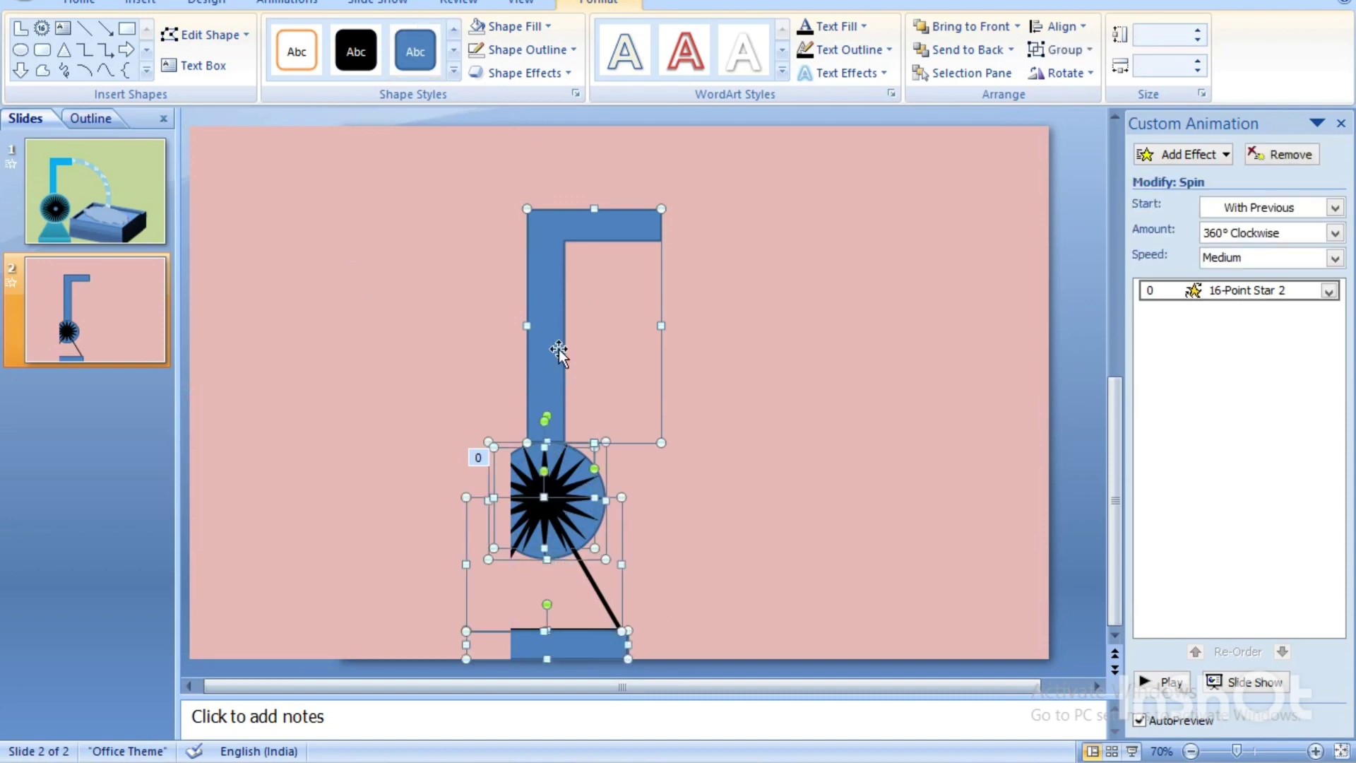
key(ctrl+g)
right_click(548, 324)
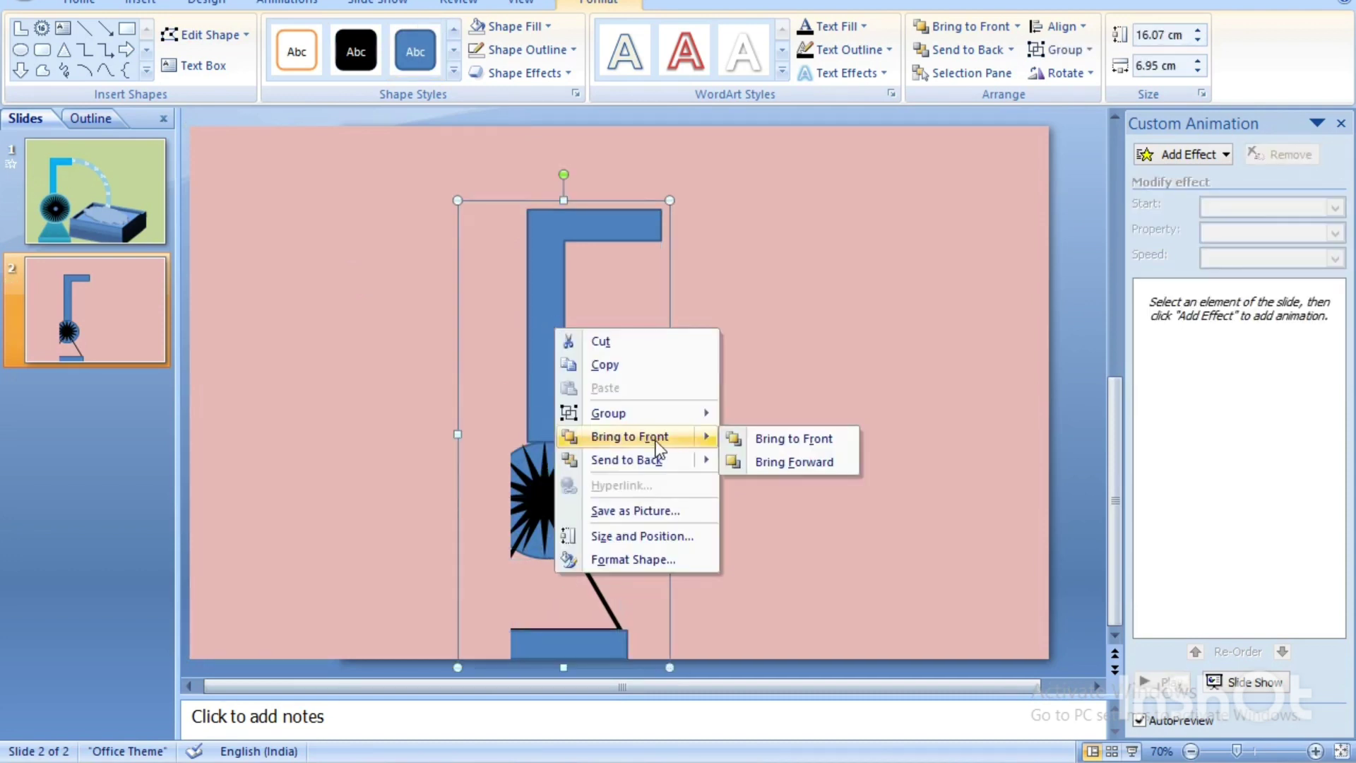
click(794, 437)
- Nudge the pink cover two steps right, then ungroup the pump parts
click(336, 429)
key(Right)
key(Right)
key(Right)
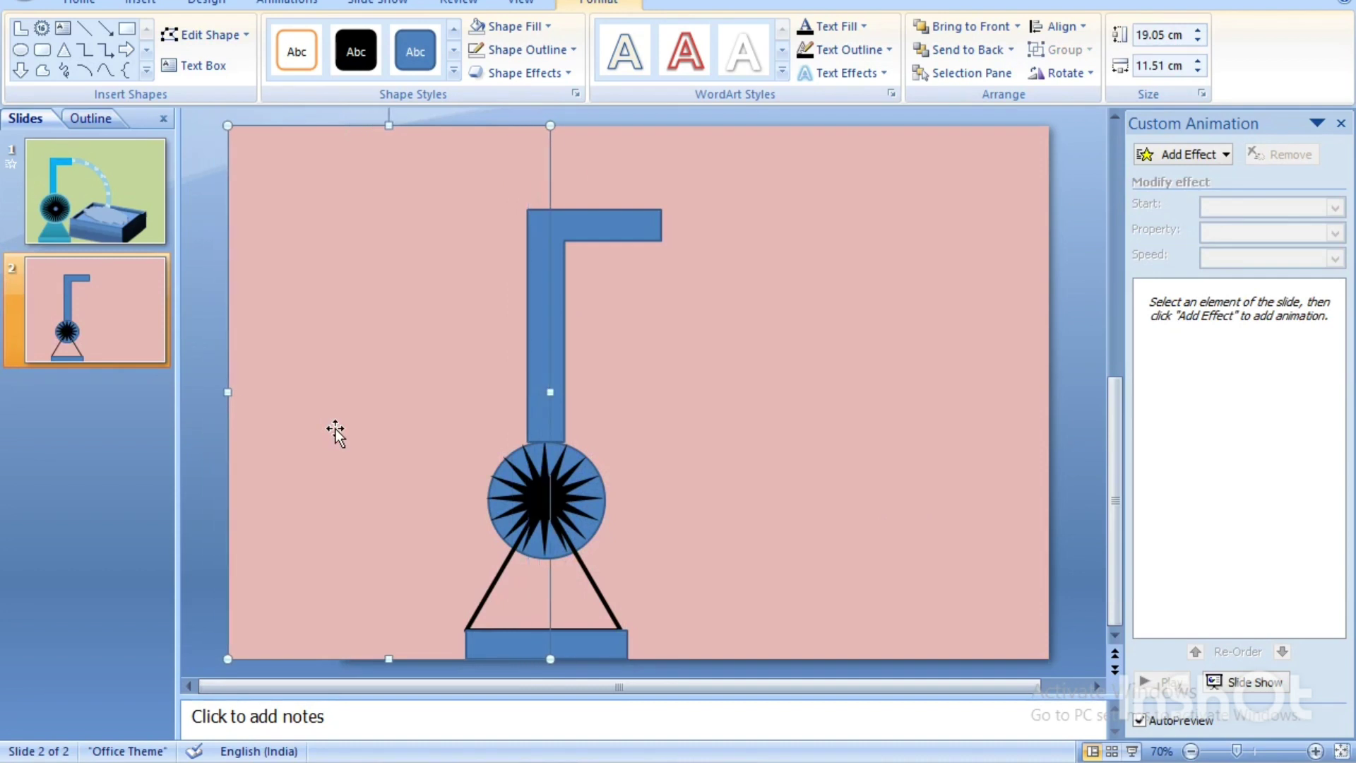
key(Right)
key(Right)
key(Right)
key(Right)
key(Right)
key(Right)
key(Right)
key(Right)
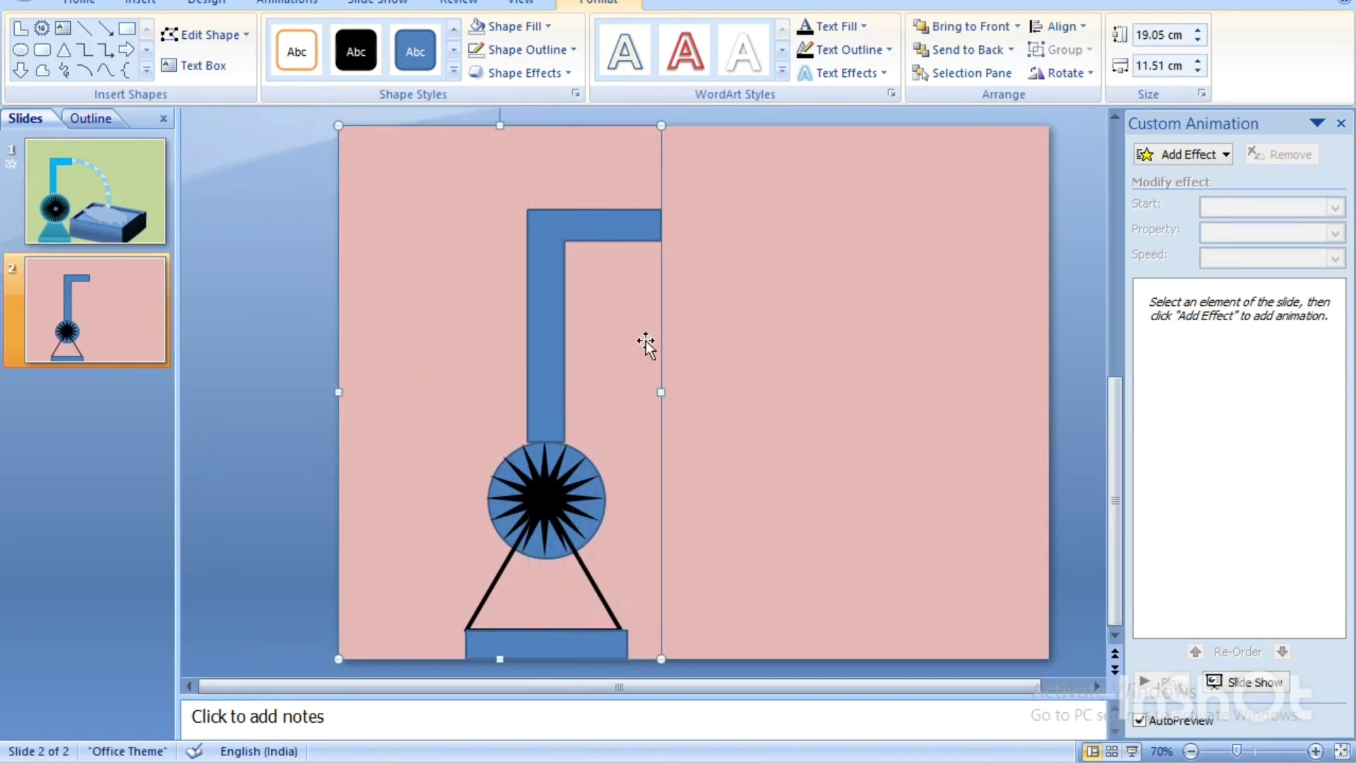
click(555, 488)
right_click(534, 484)
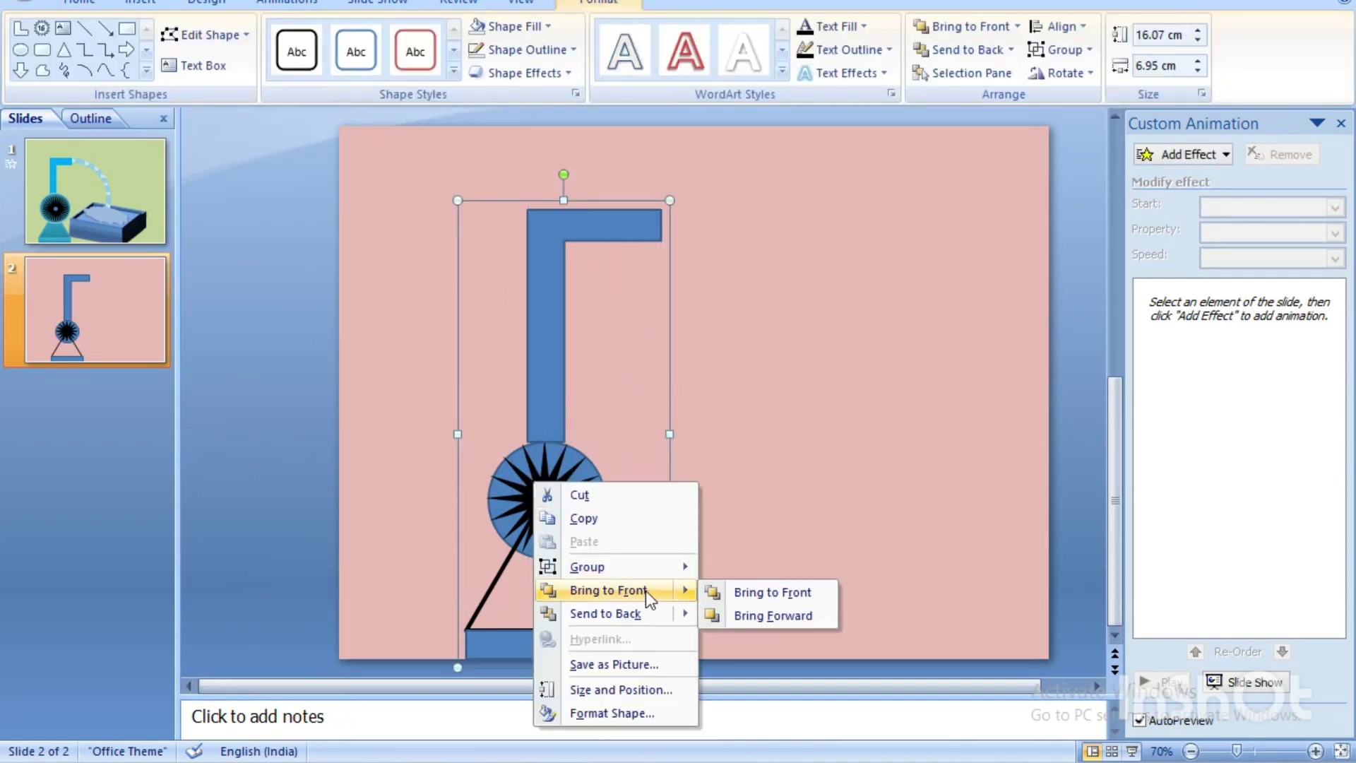
click(757, 618)
- Give the star wheel a Spin animation repeating until the end of the slide
click(524, 509)
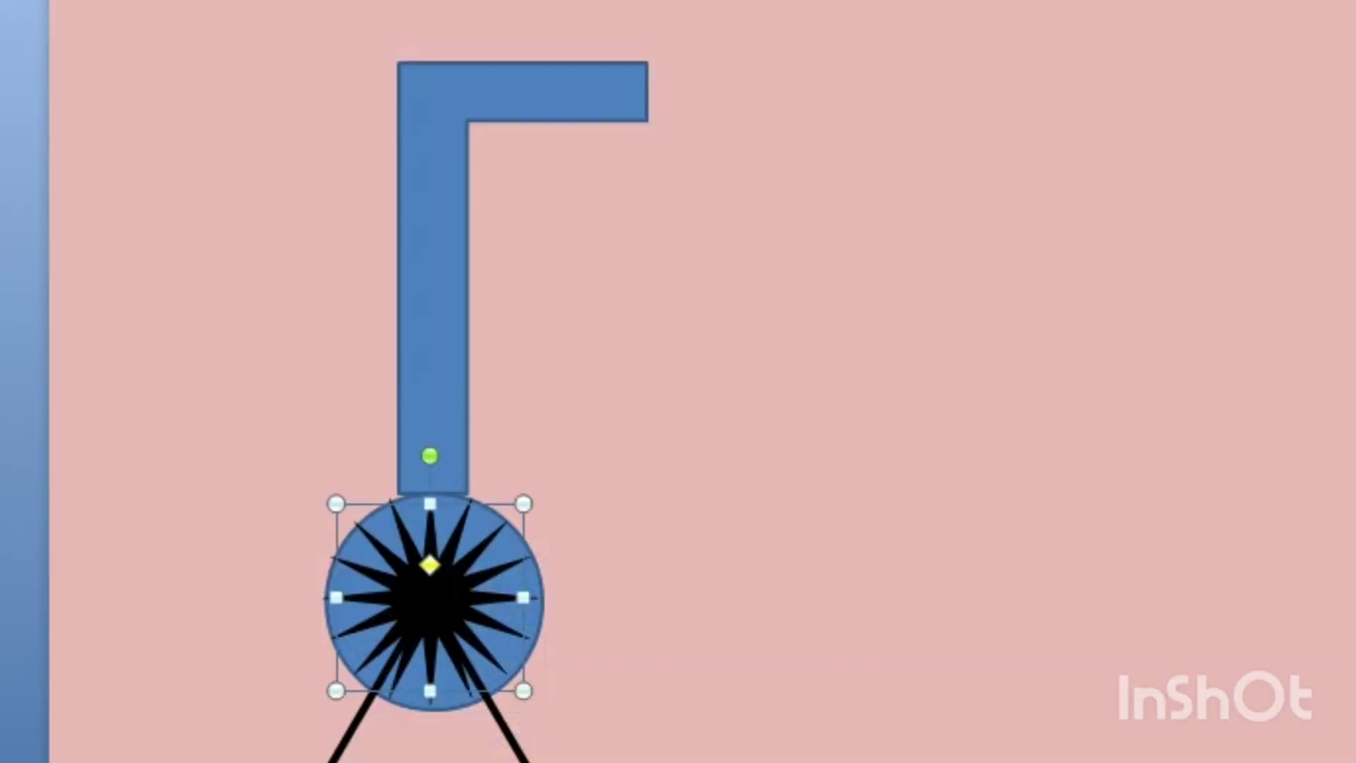
click(1226, 253)
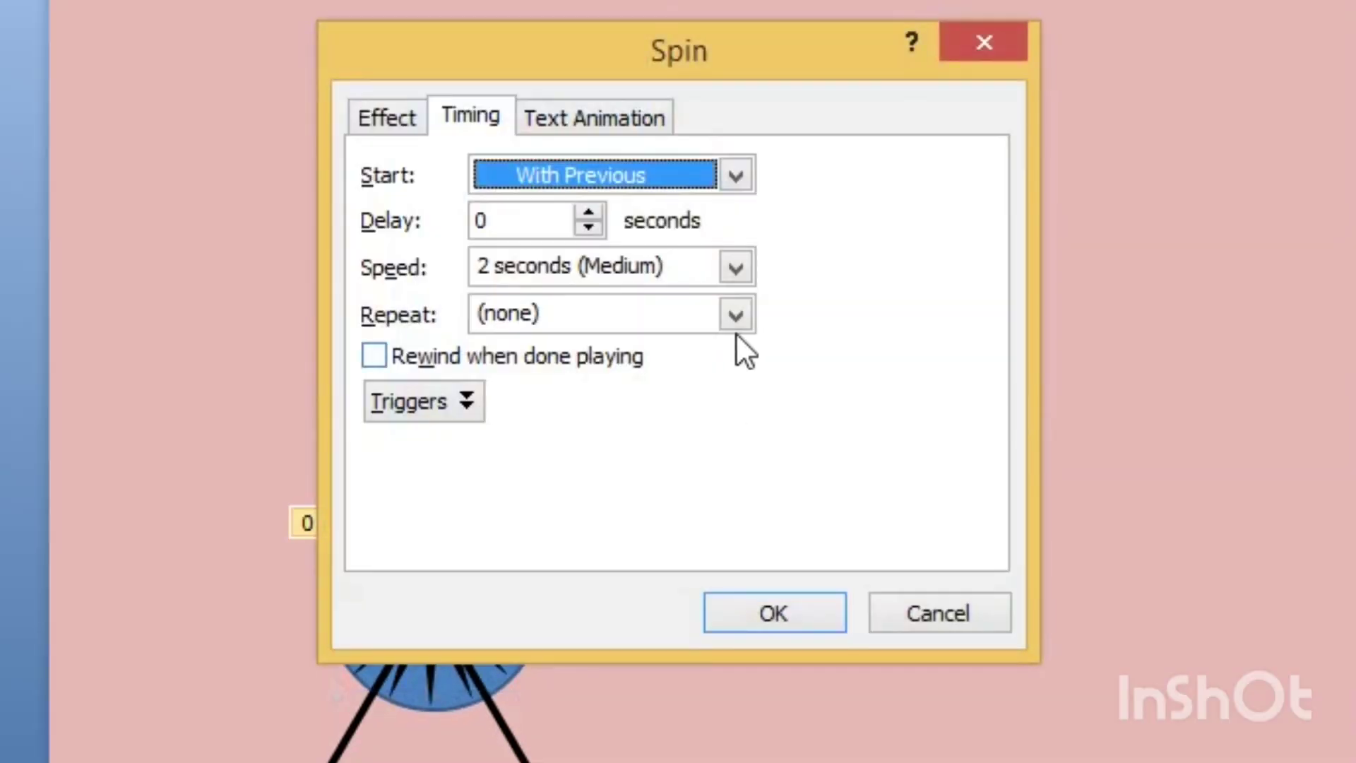
click(736, 312)
click(636, 544)
- Confirm the spin repeat, then draw a large blue rectangle at the lower right
click(772, 612)
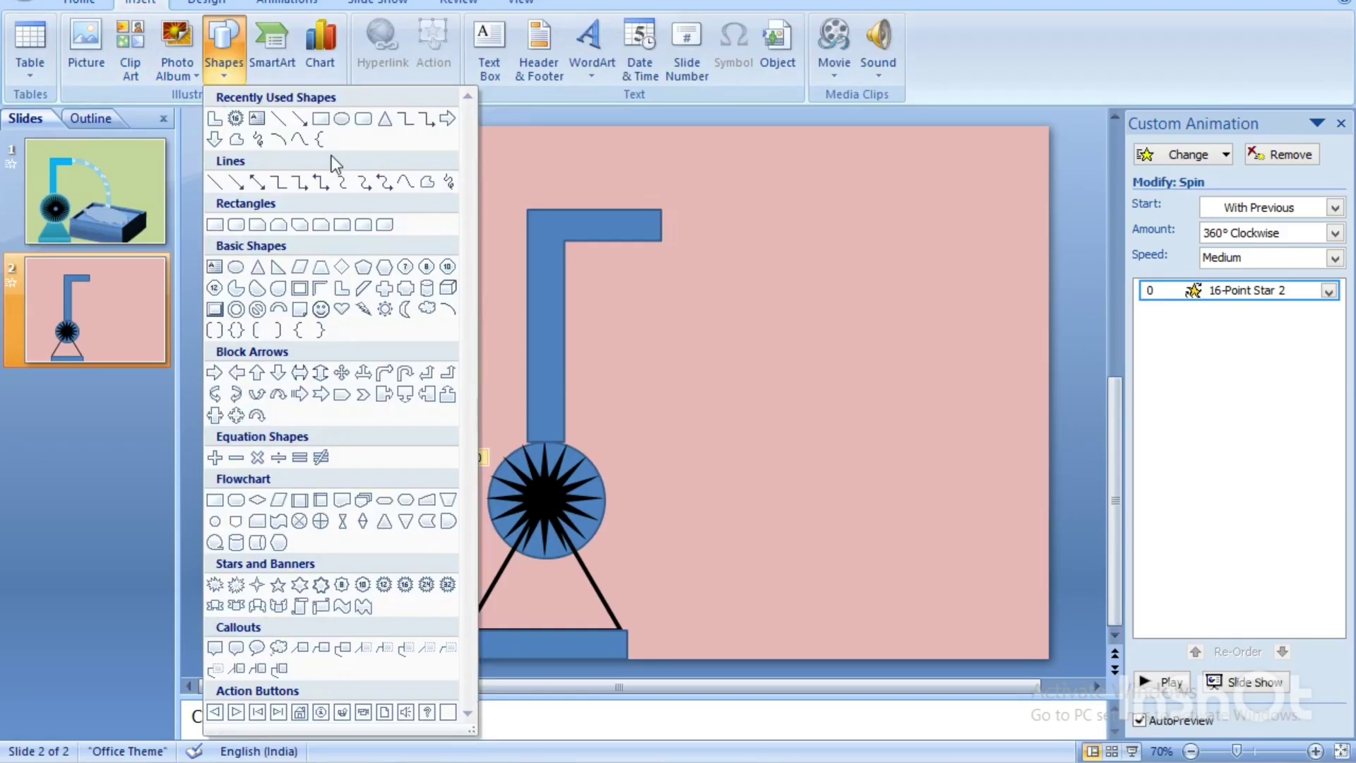
drag(654, 447, 1049, 643)
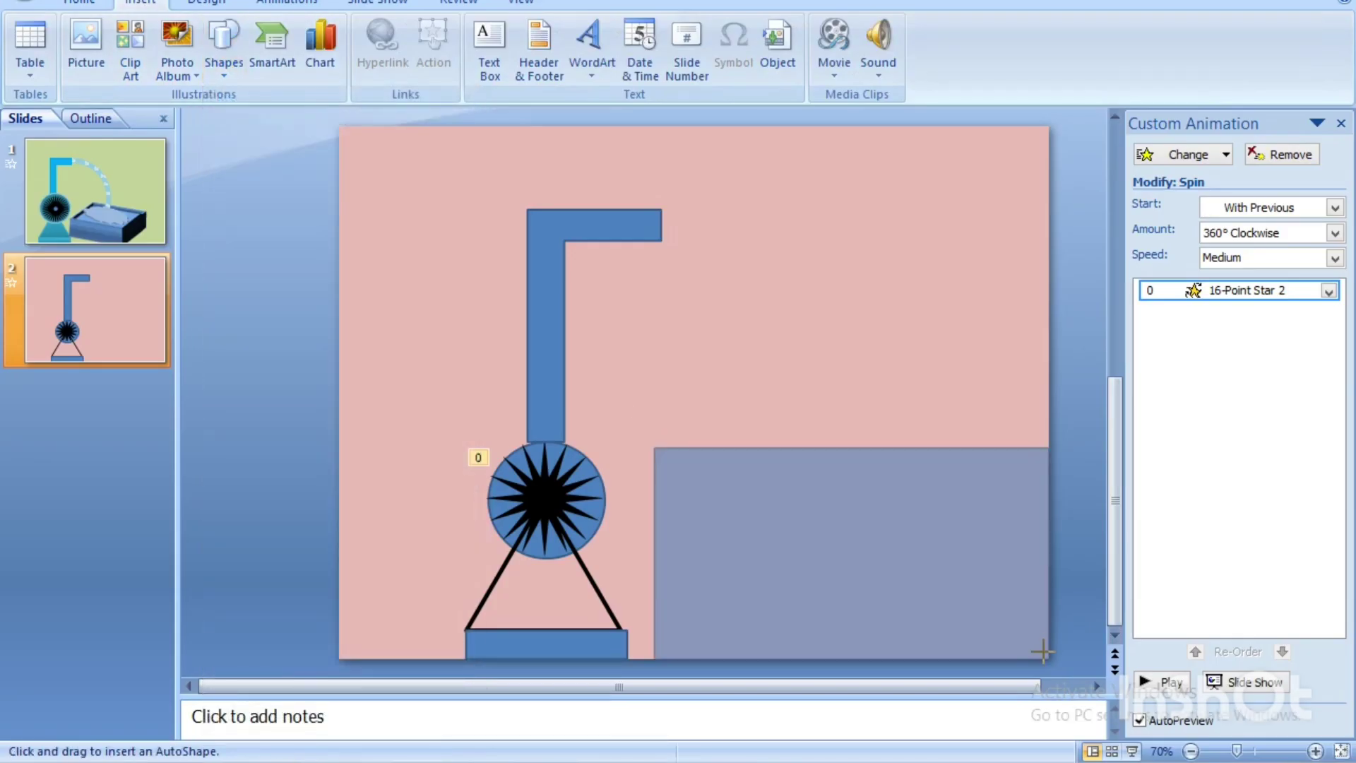
drag(846, 413, 852, 386)
click(394, 136)
- Draw a large donut ring overlapping the pump, nudge it left and down, and style it light cyan
click(224, 50)
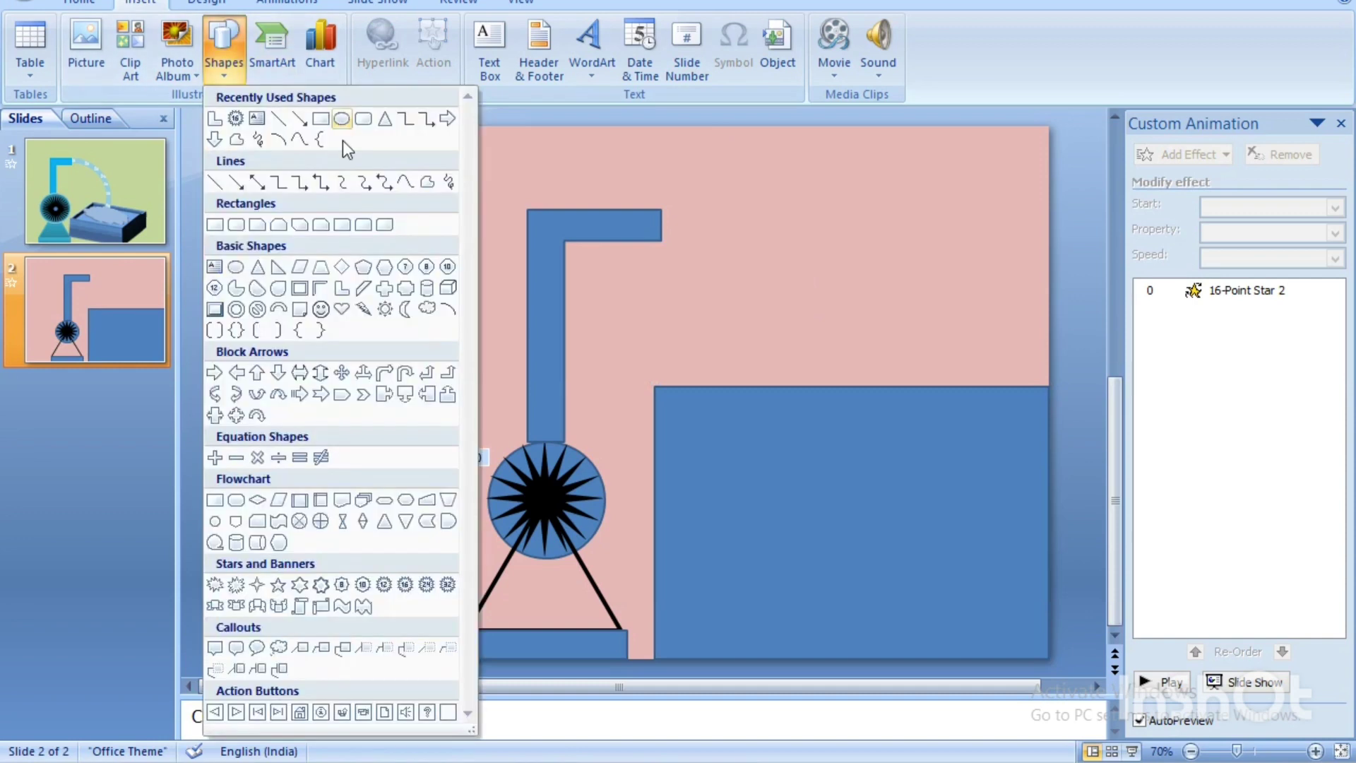
click(278, 311)
drag(566, 202, 955, 592)
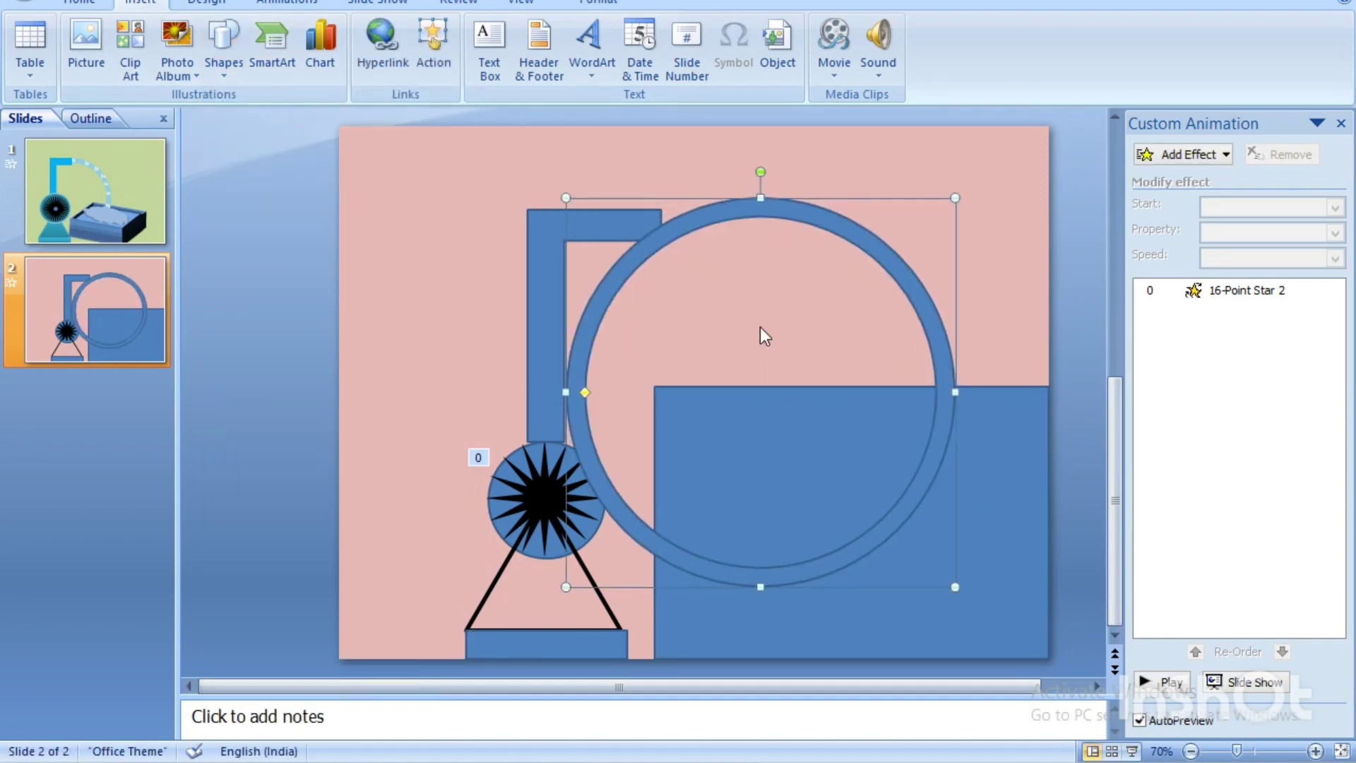
key(Left)
key(Left)
key(Left)
key(Down)
key(Down)
key(Left)
key(Left)
key(Left)
key(Left)
key(Left)
key(Left)
key(Left)
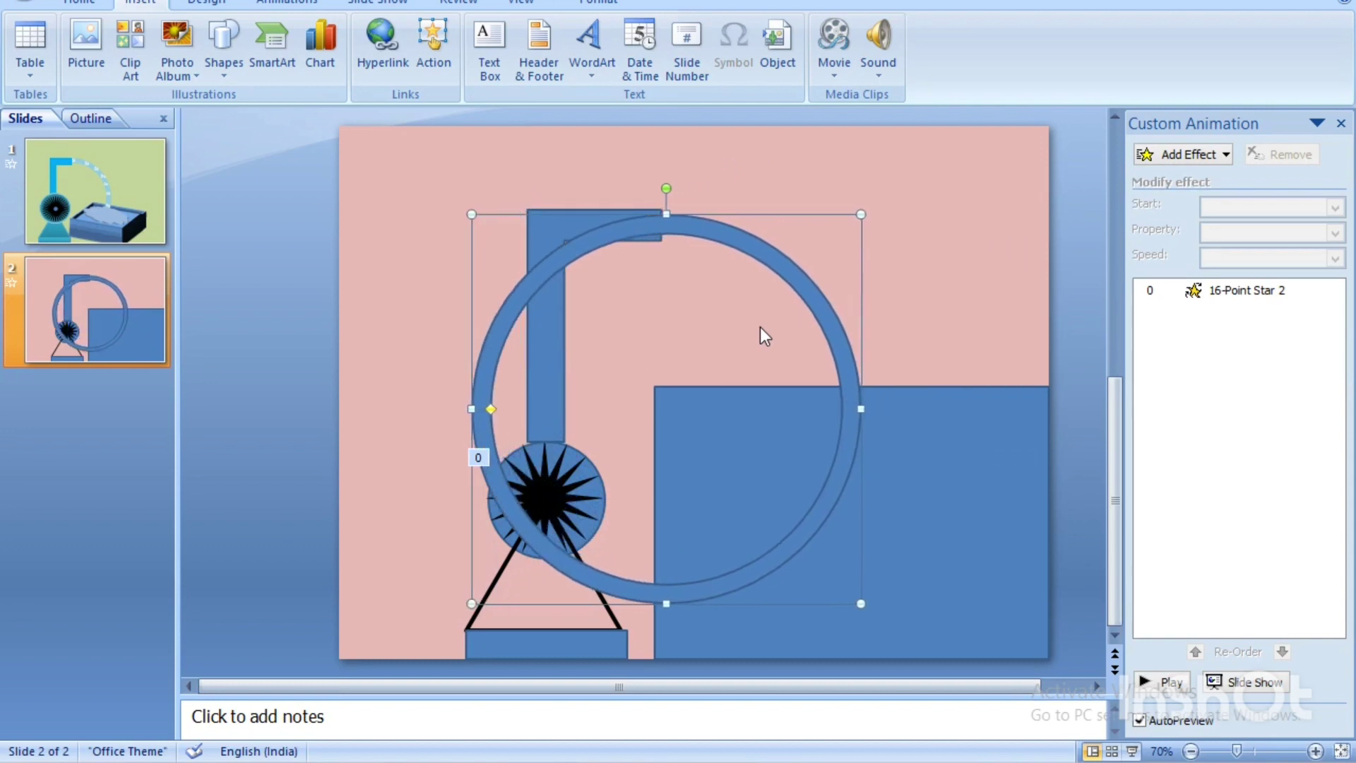
click(599, 2)
click(454, 71)
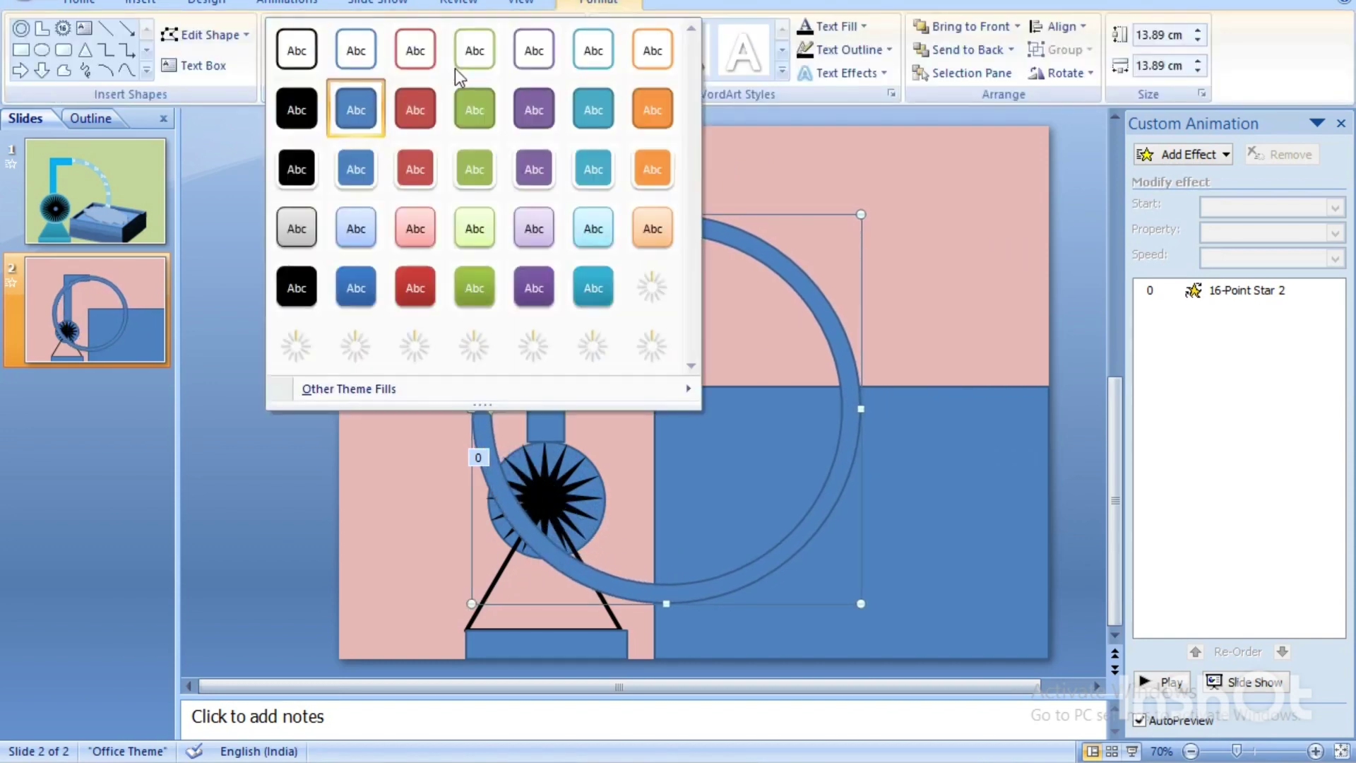
click(592, 221)
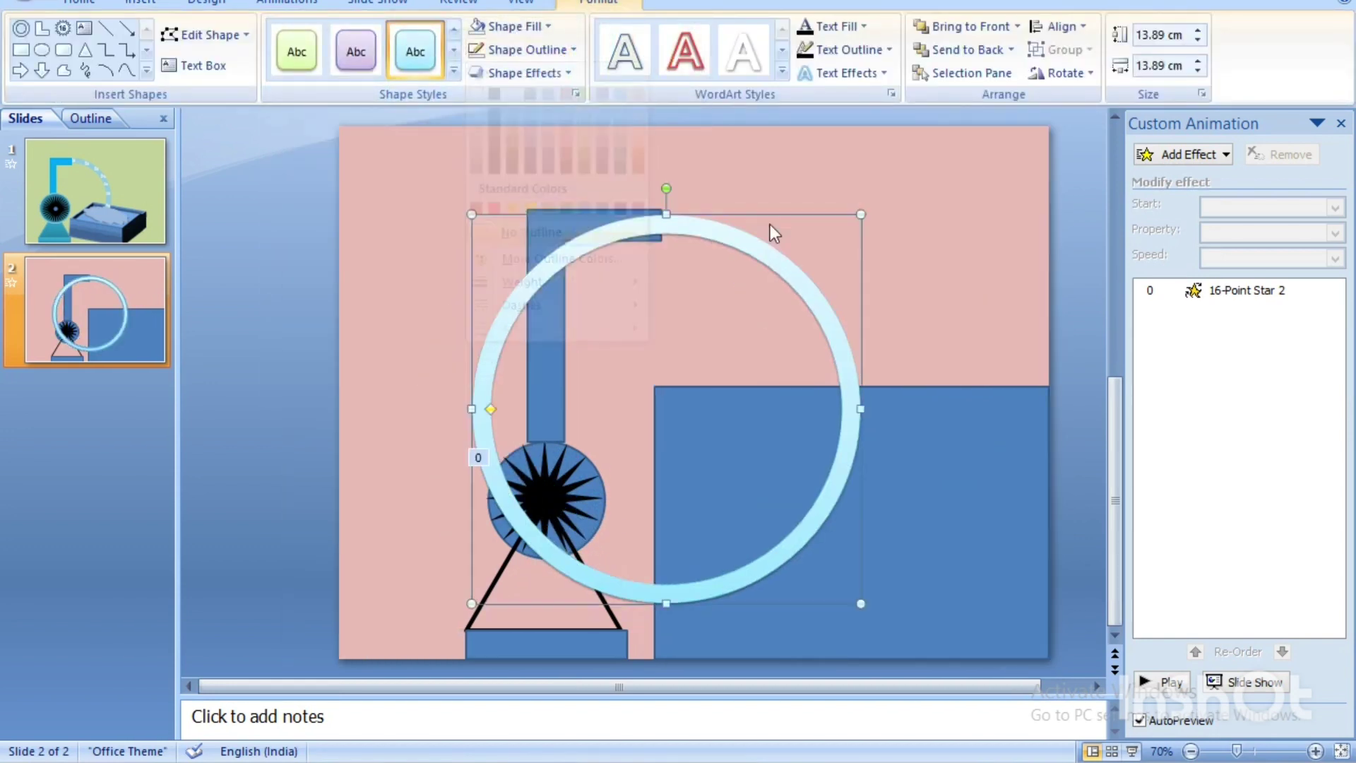
click(769, 223)
click(994, 70)
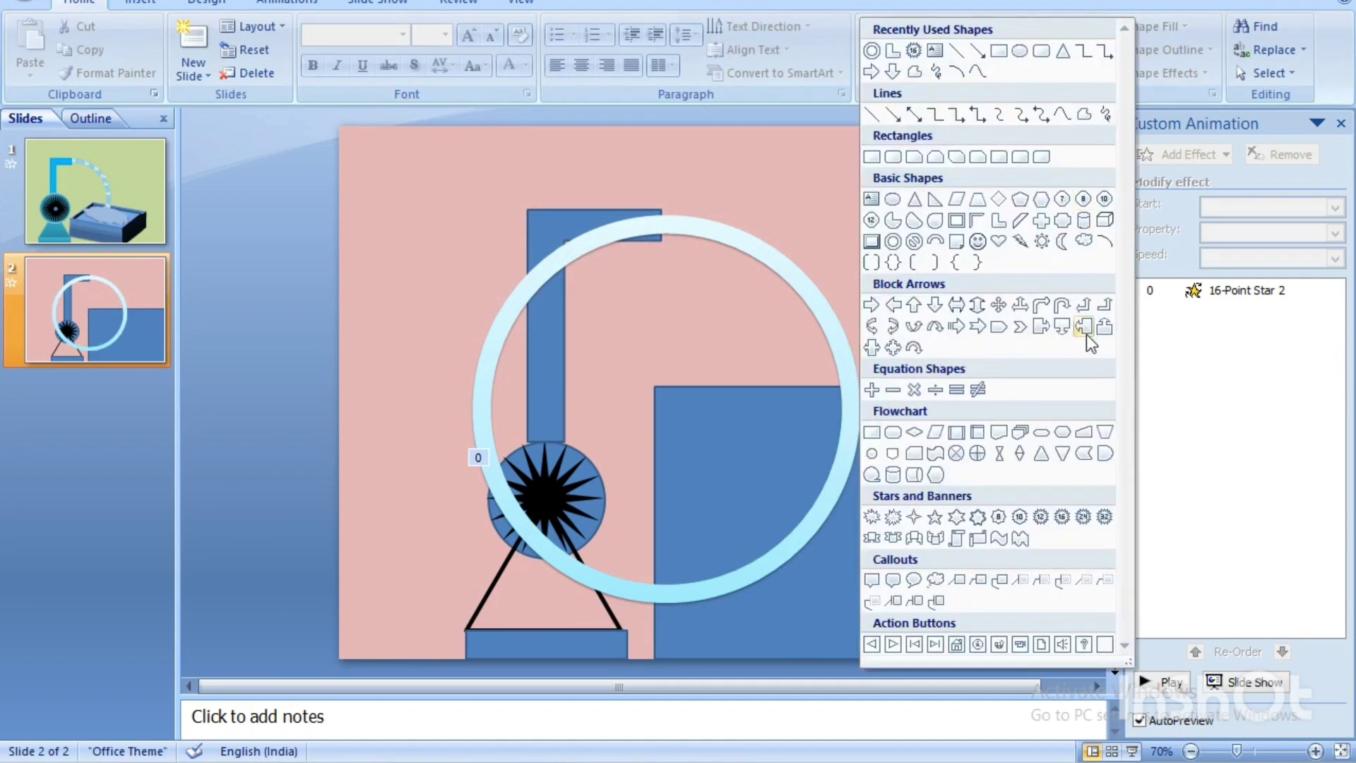
- Draw a small cloud droplet, style it light aqua, and place it on the ring's top edge
click(1084, 242)
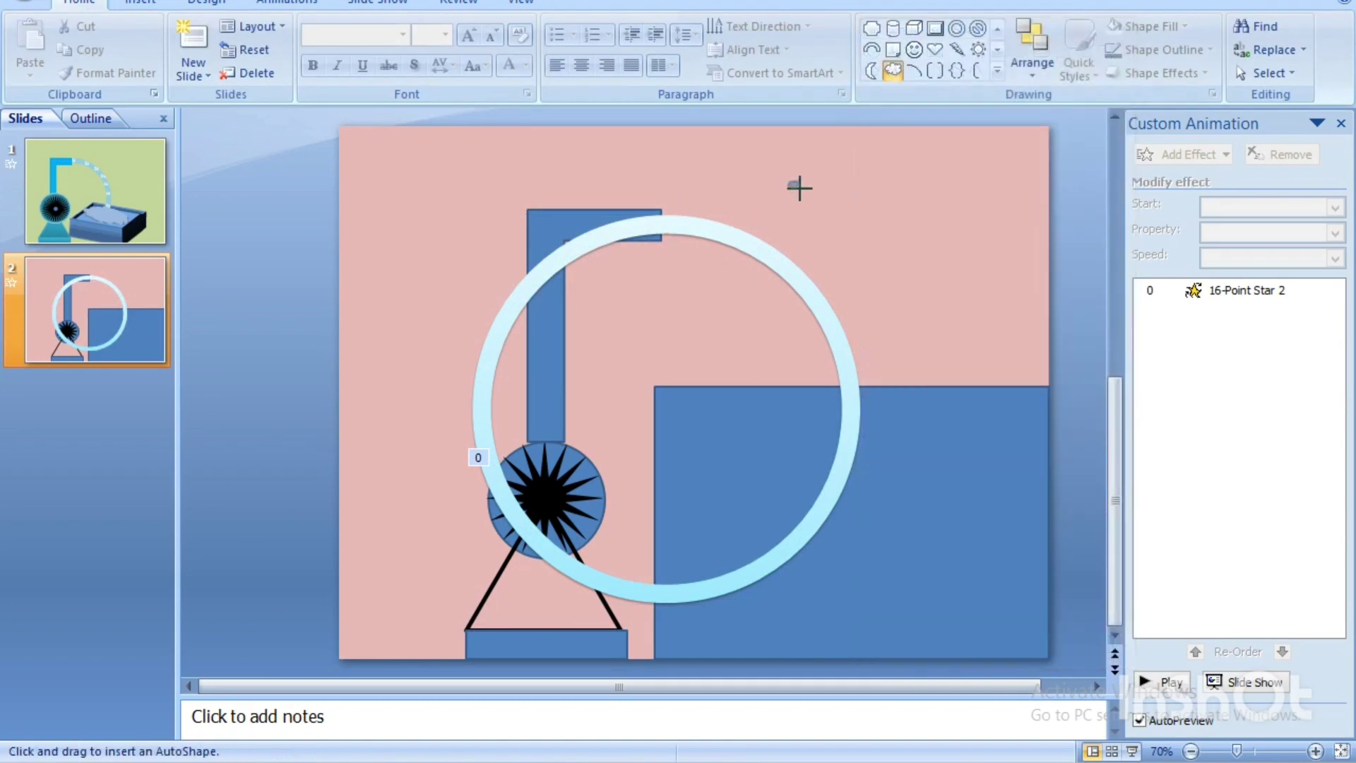
drag(791, 179, 802, 196)
click(454, 70)
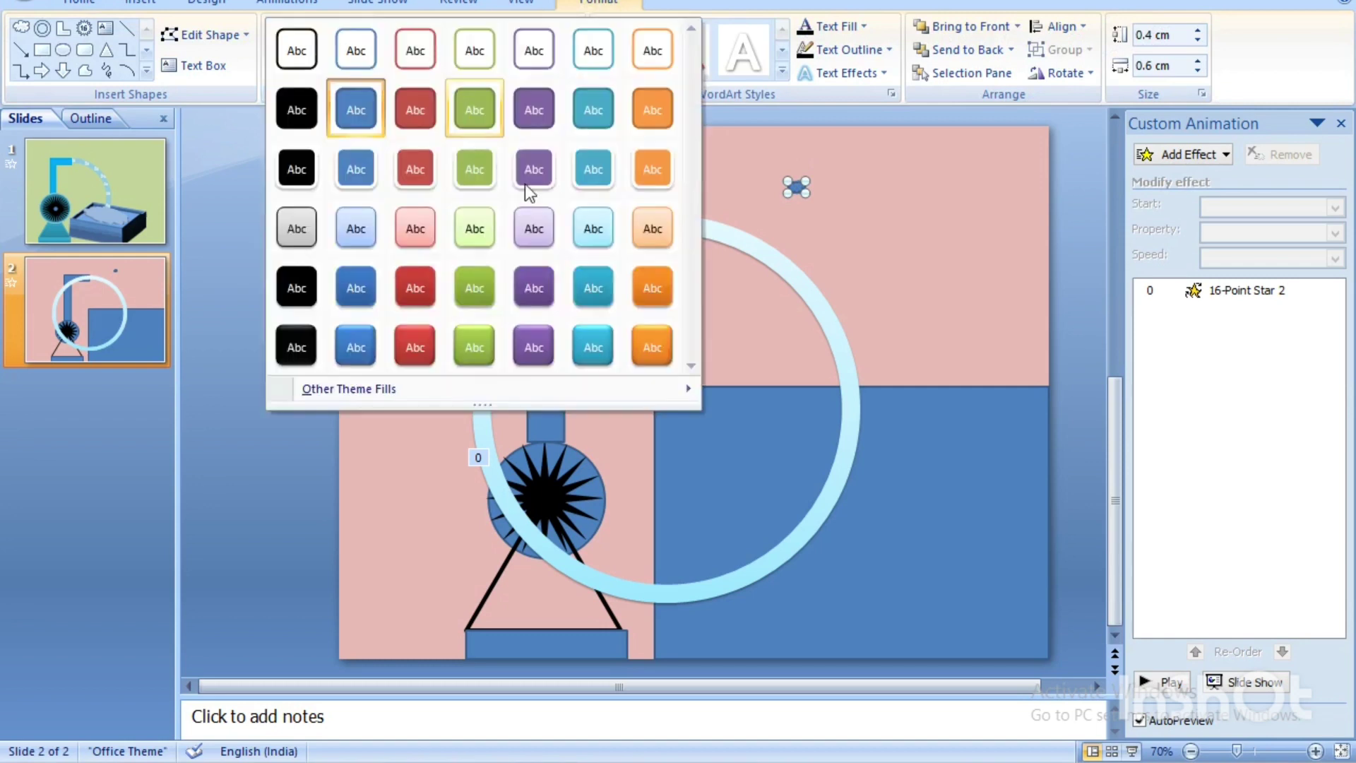
click(596, 227)
key(Down)
key(Down)
key(Down)
key(Left)
key(Left)
key(Left)
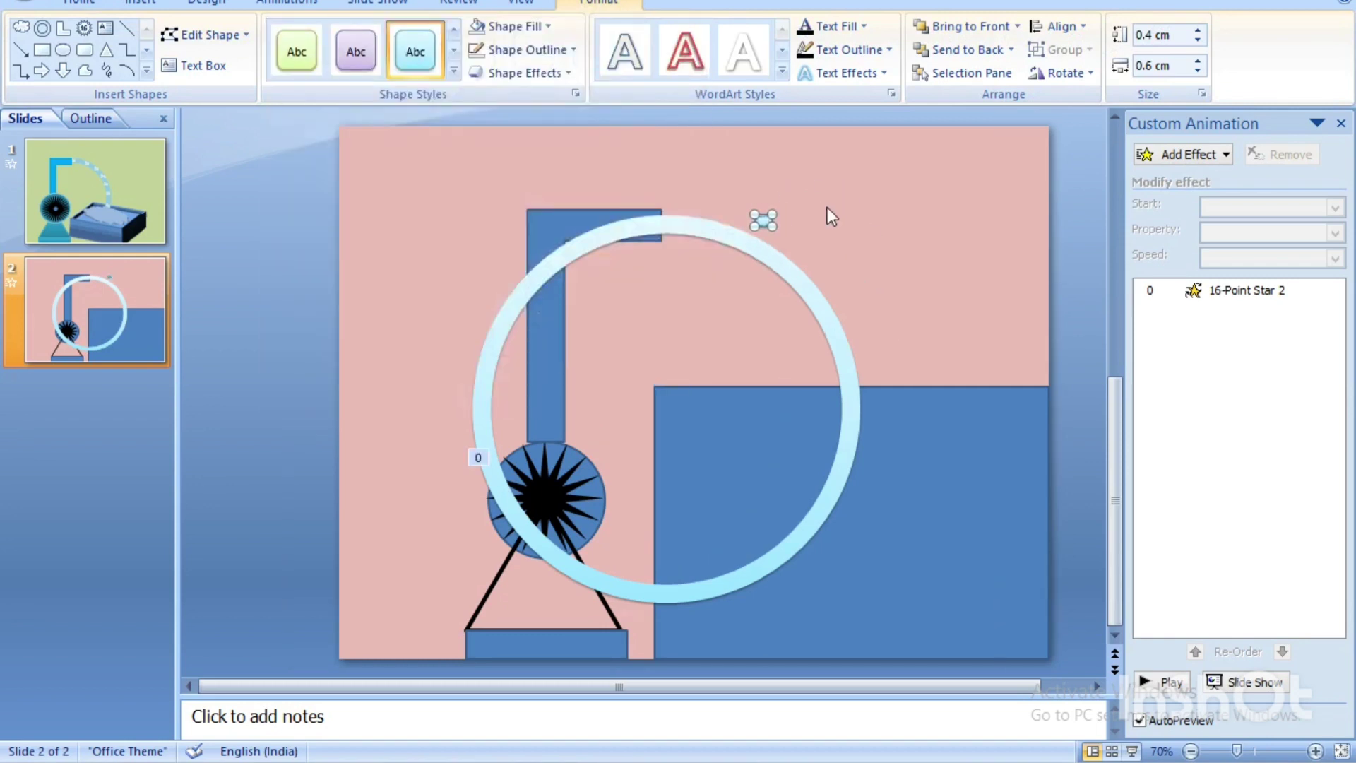
key(Left)
key(Left)
key(Down)
key(Down)
key(Down)
key(Left)
key(Down)
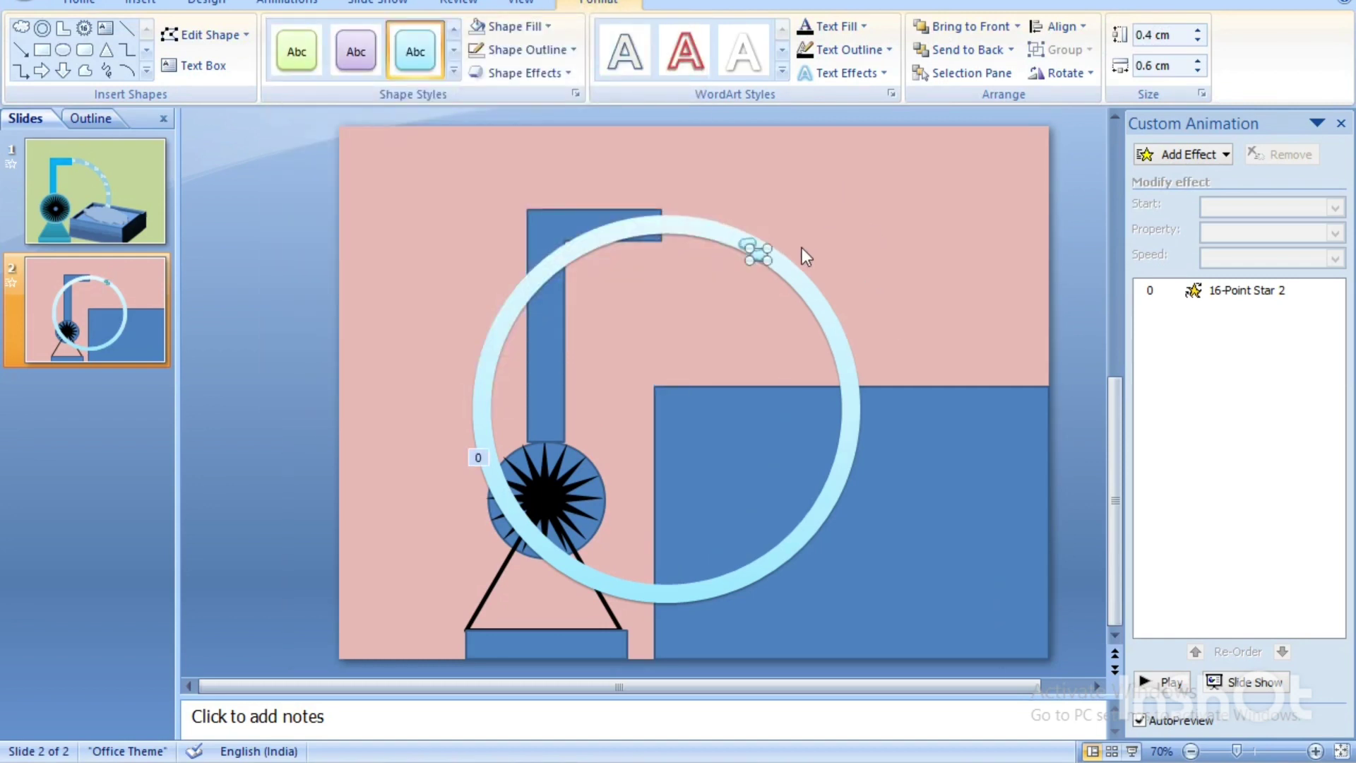
- Duplicate the droplet with Ctrl+D repeatedly, stepping each copy down the ring's right side
key(ctrl+d)
key(ctrl+d)
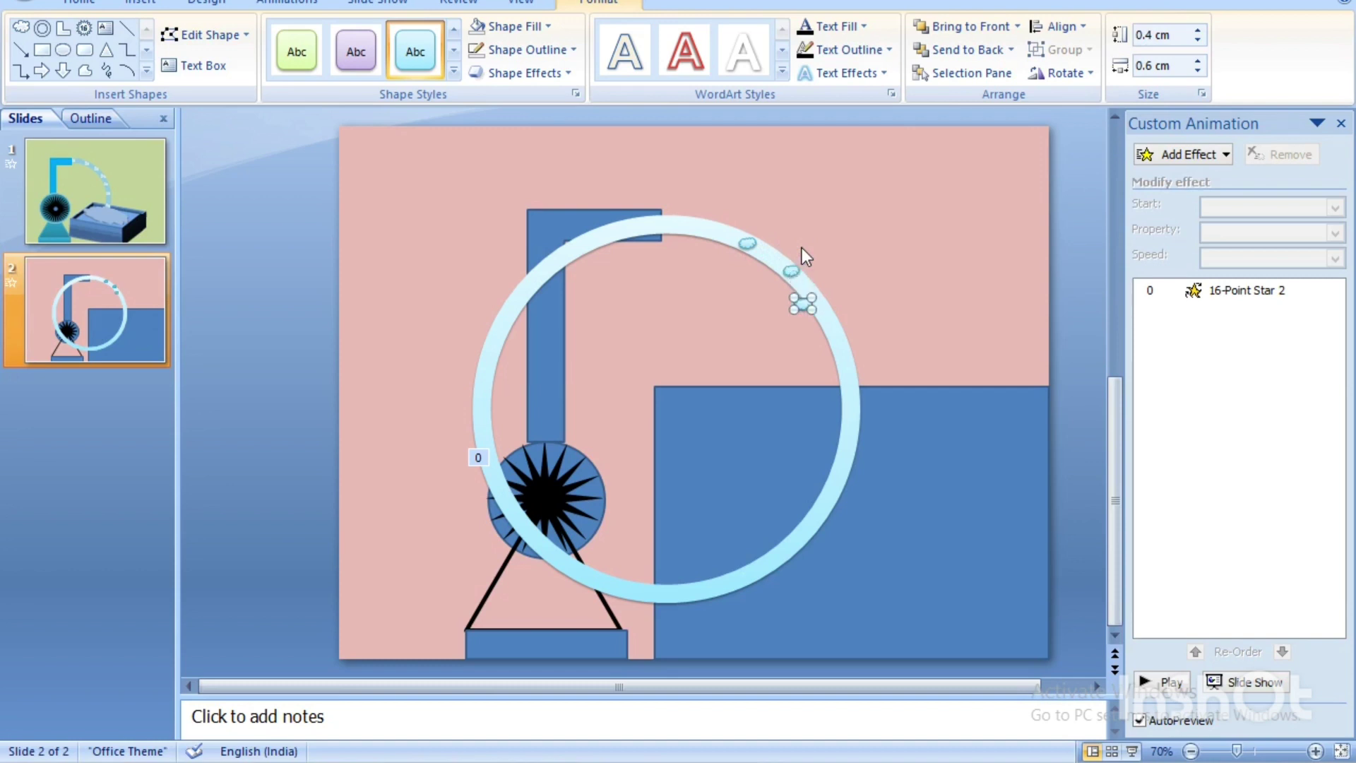
key(Down)
key(Down)
key(Right)
key(Right)
key(Down)
key(Down)
key(ctrl+d)
key(Down)
key(Down)
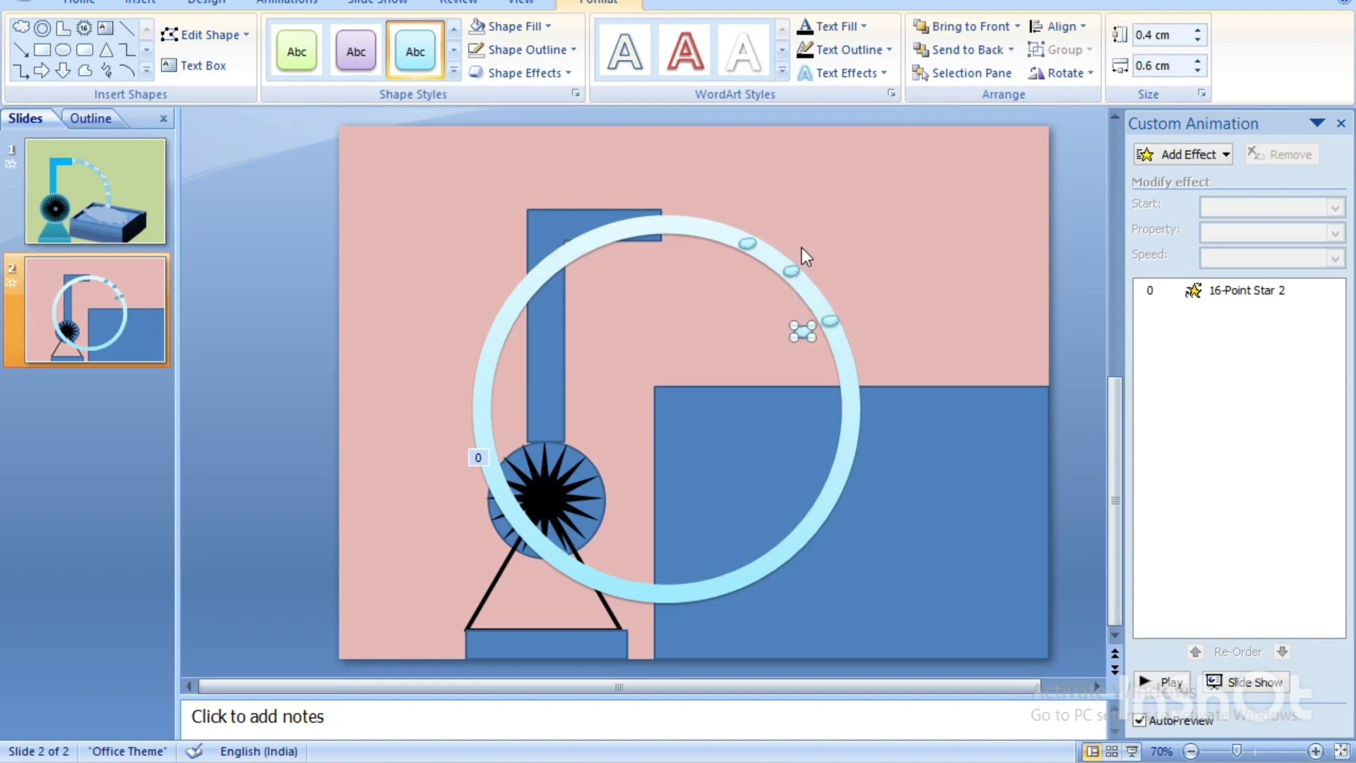
key(Down)
key(Down)
key(Right)
key(Right)
key(Down)
key(ctrl+d)
key(Down)
key(Down)
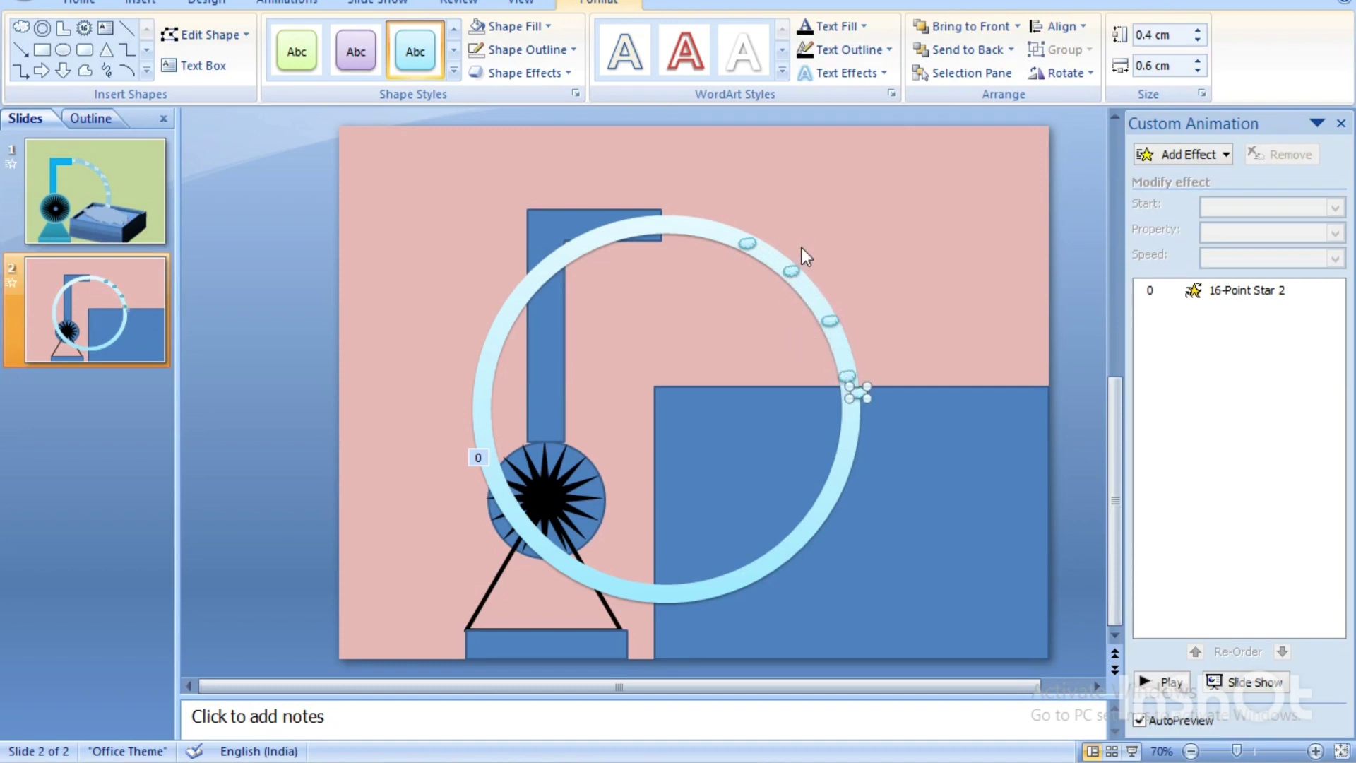
key(Down)
key(Down)
key(Down)
key(Down)
key(ctrl+d)
key(Down)
key(Down)
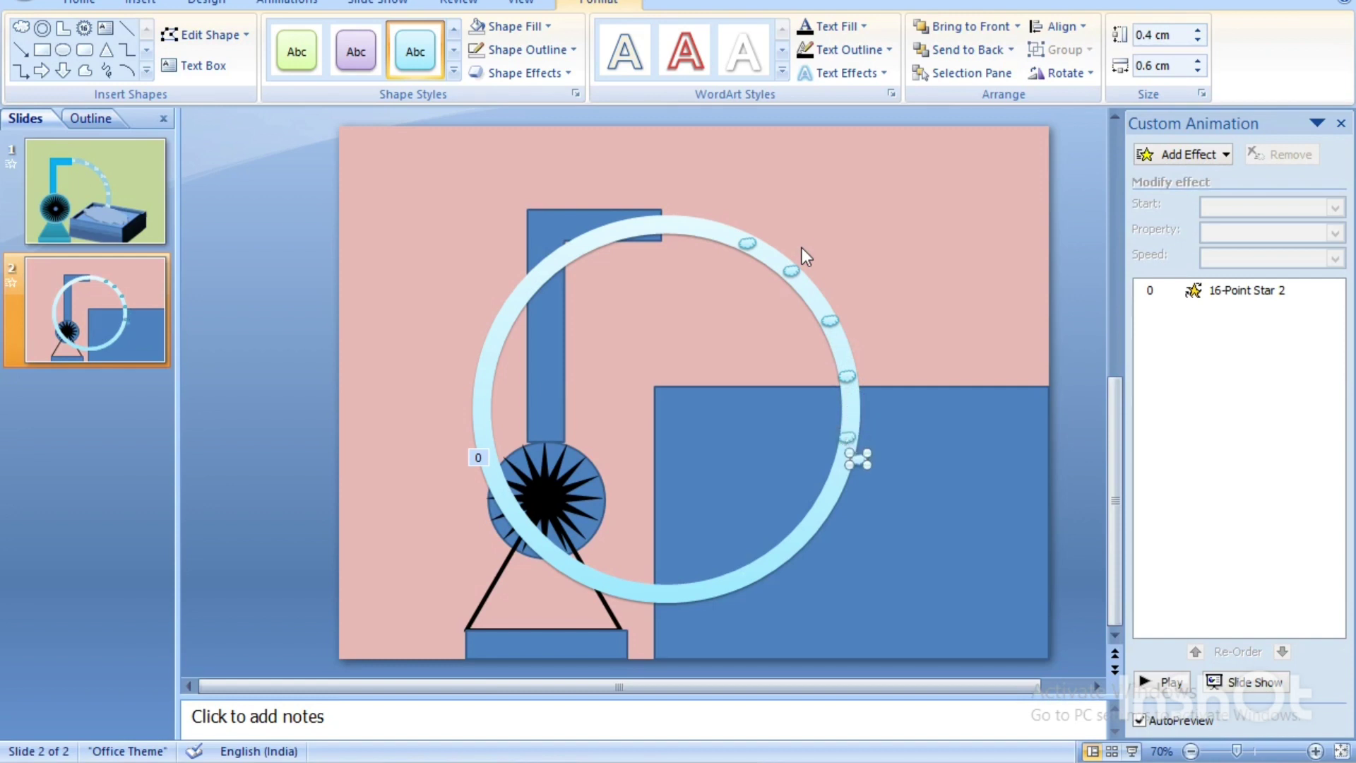
key(Down)
key(Down)
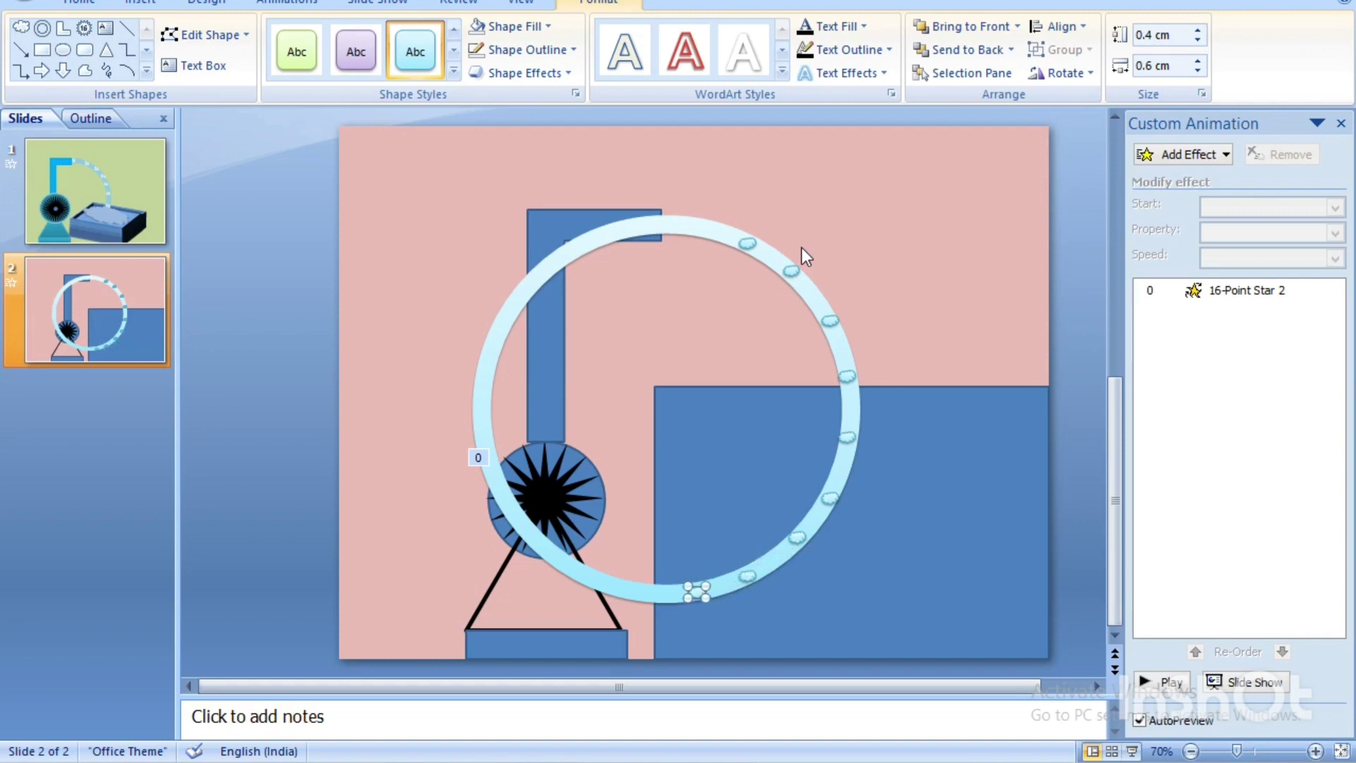
click(750, 243)
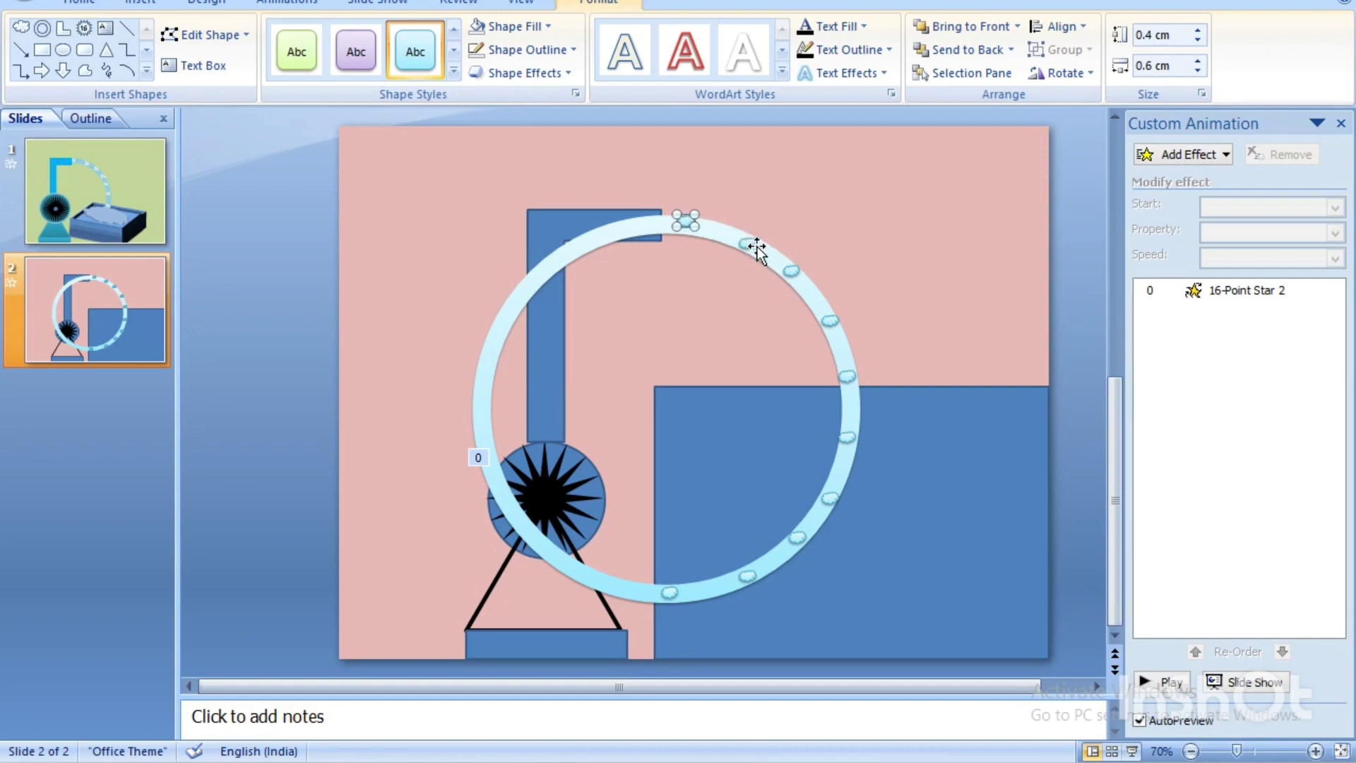
ctrl+click(756, 246)
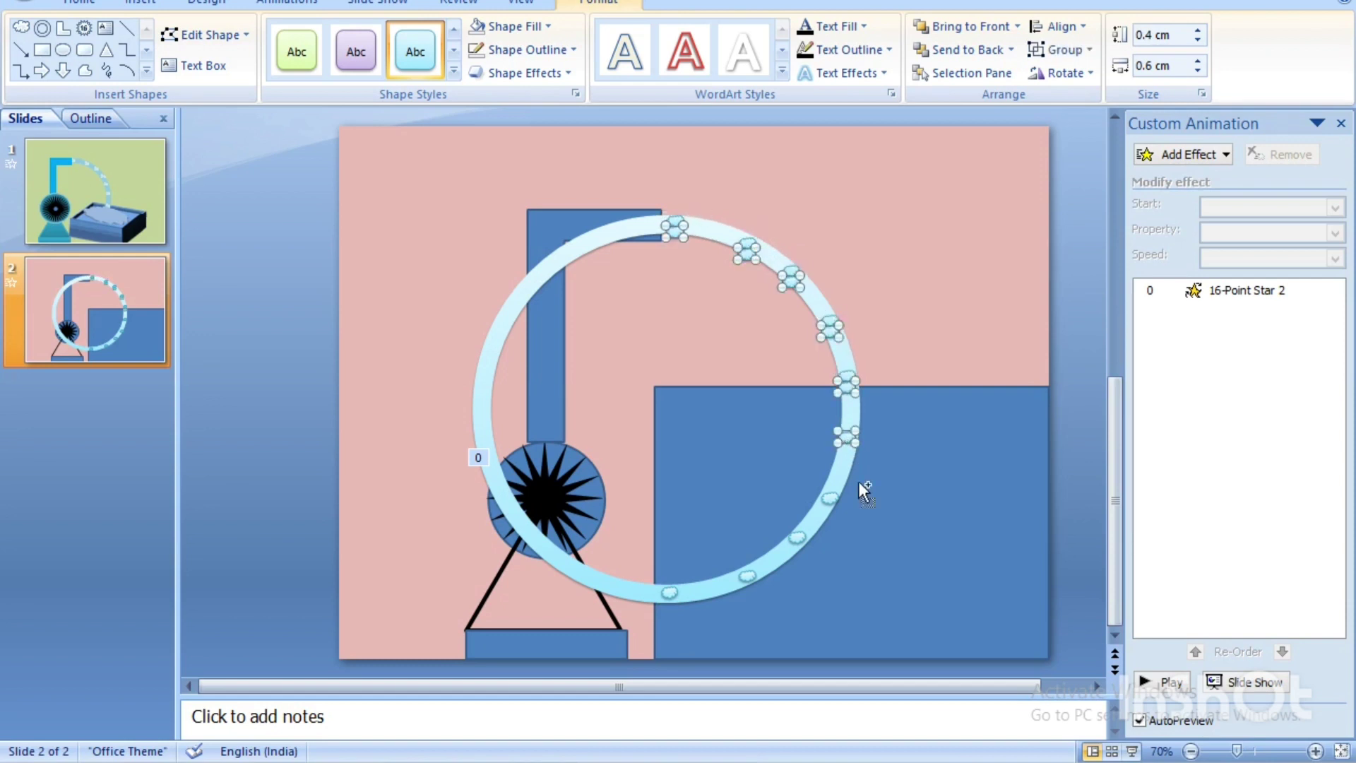
- Duplicate the droplet set and line the copy up along the ring's left half
key(Escape)
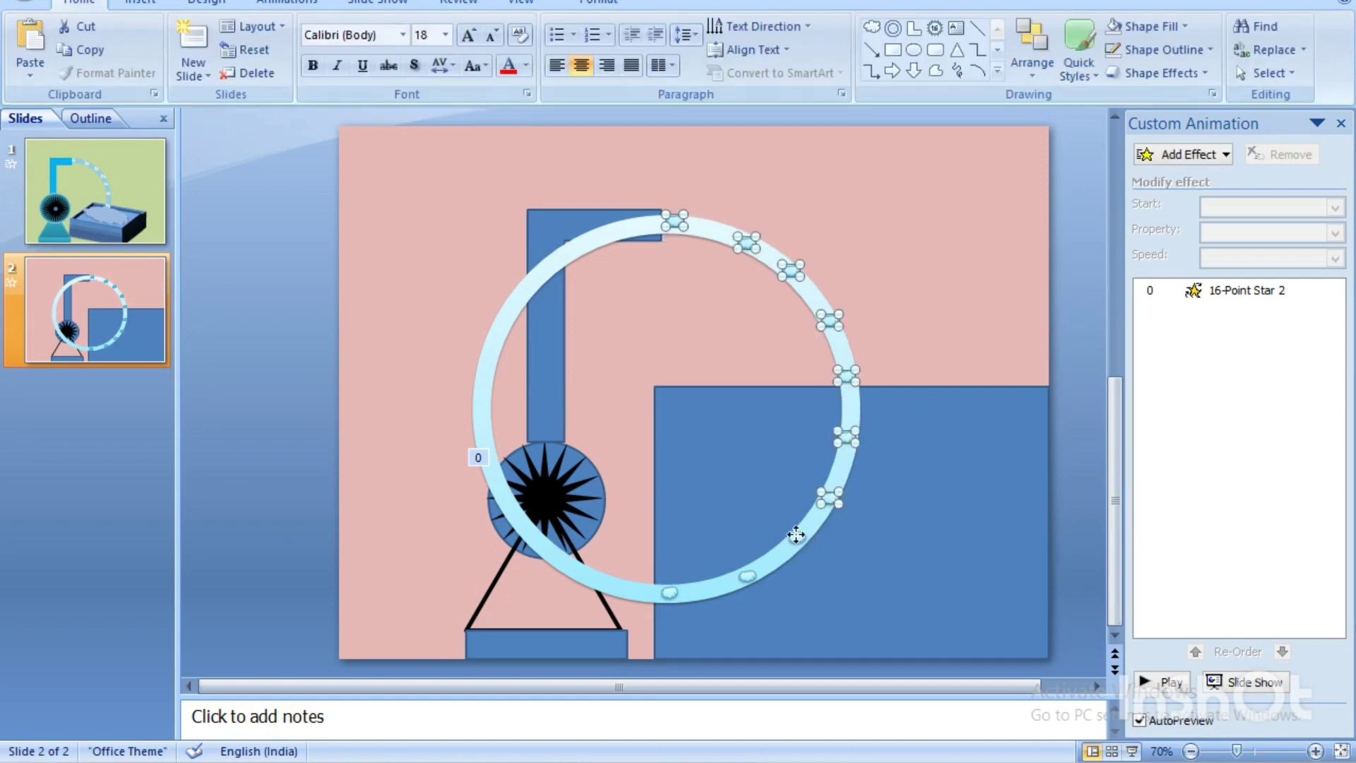
key(ctrl+g)
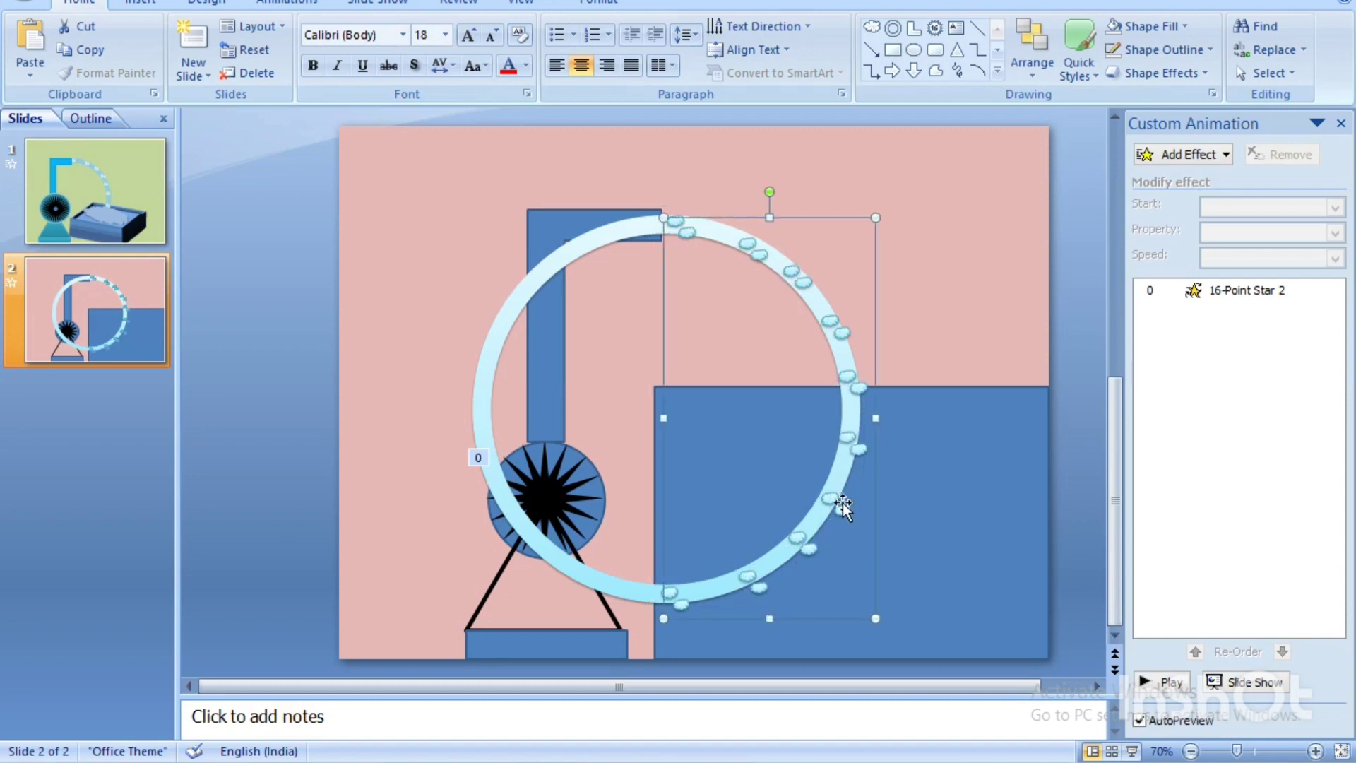
drag(461, 381, 467, 371)
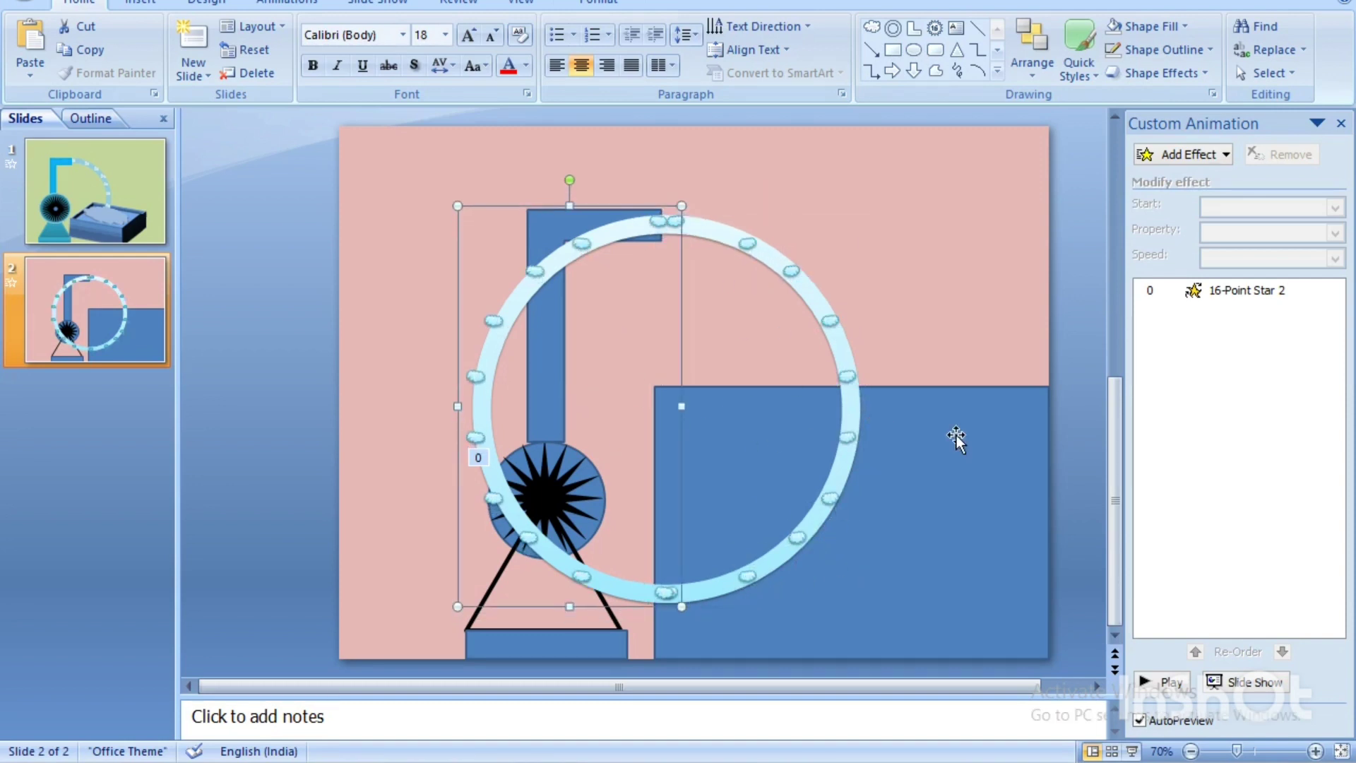
key(Right)
key(Right)
shift+click(830, 323)
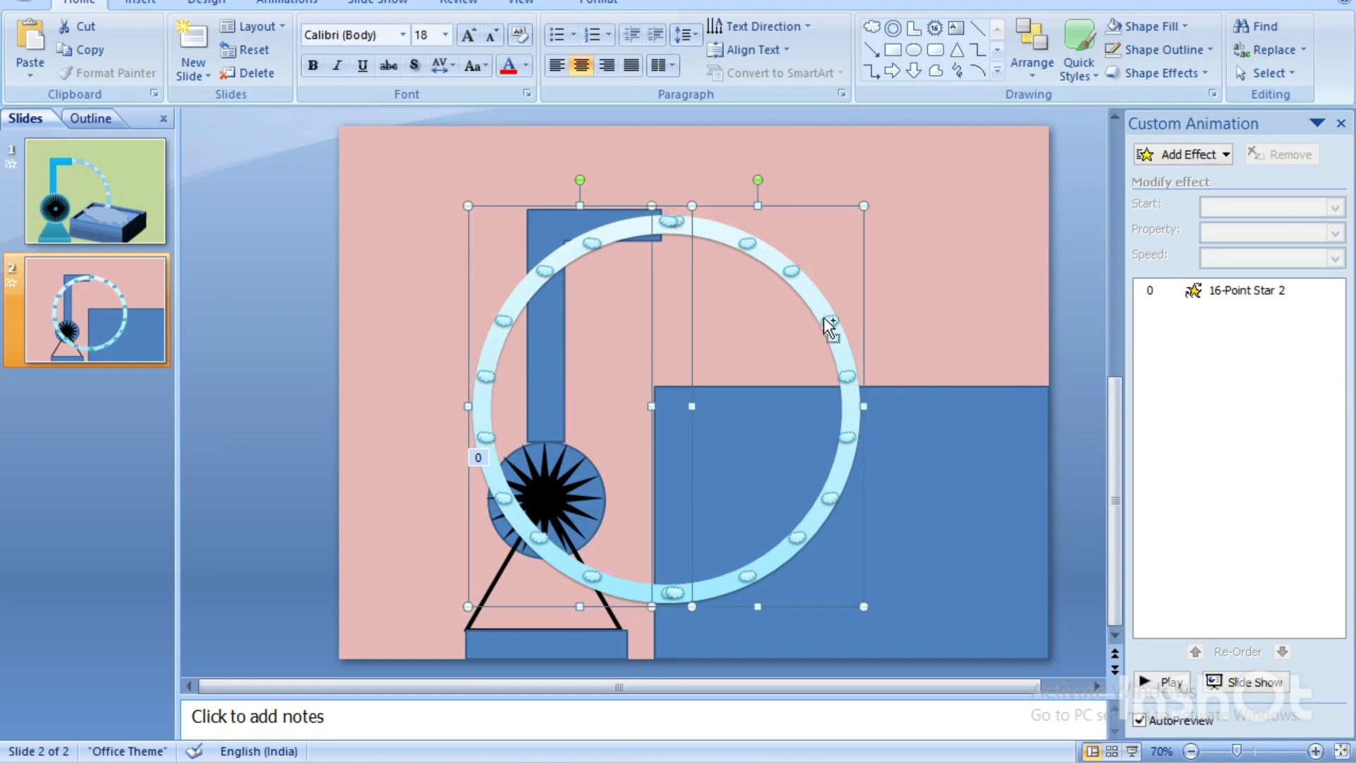
right_click(664, 233)
mouse_move(744, 329)
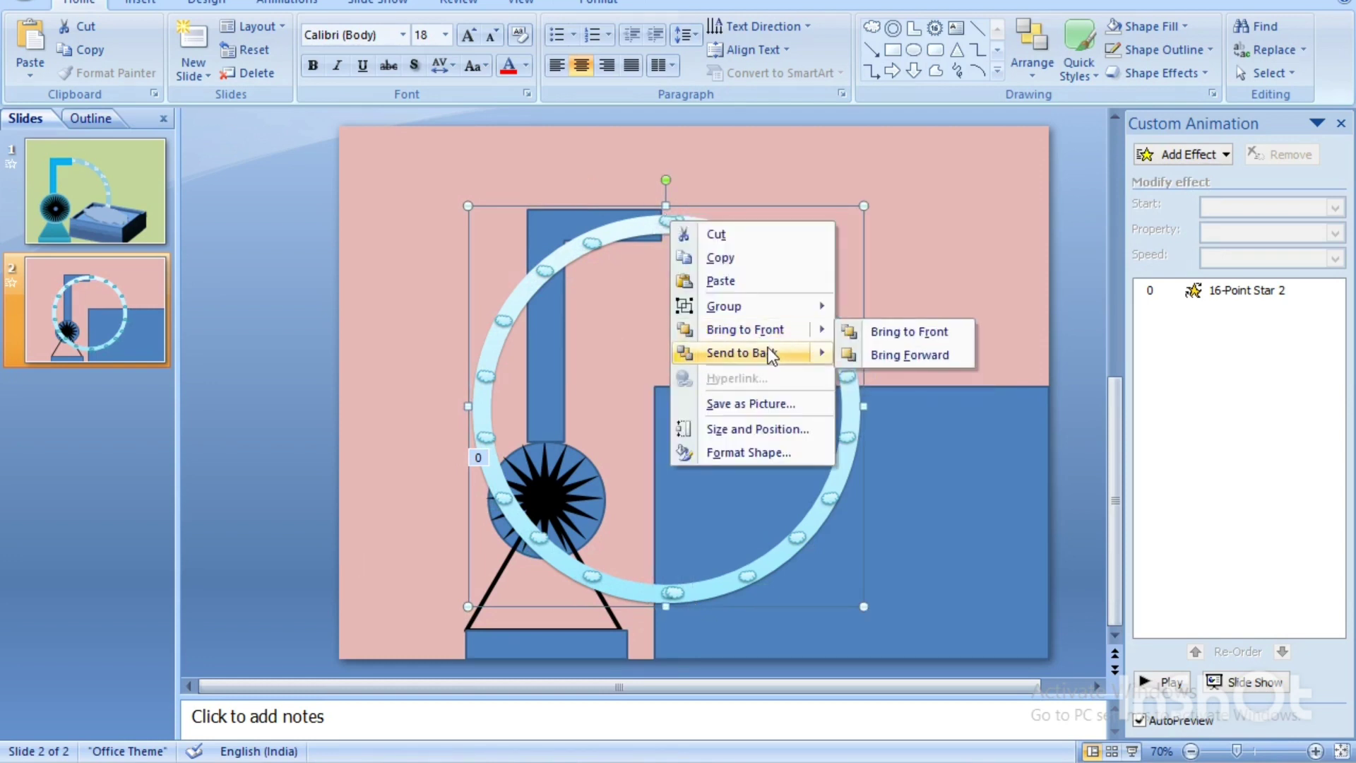
click(916, 332)
click(968, 212)
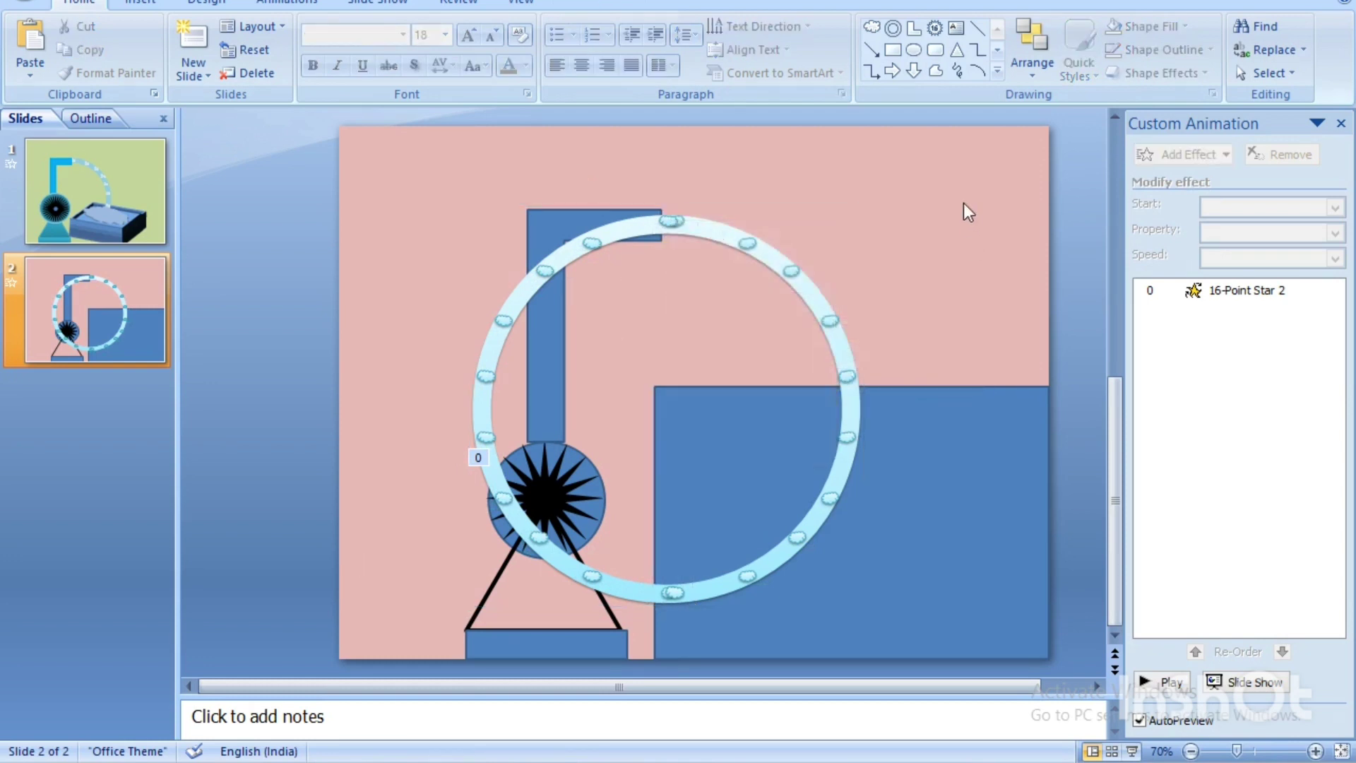
- Send the ring behind the slide's rectangles so only its upper-right arc shows
click(614, 236)
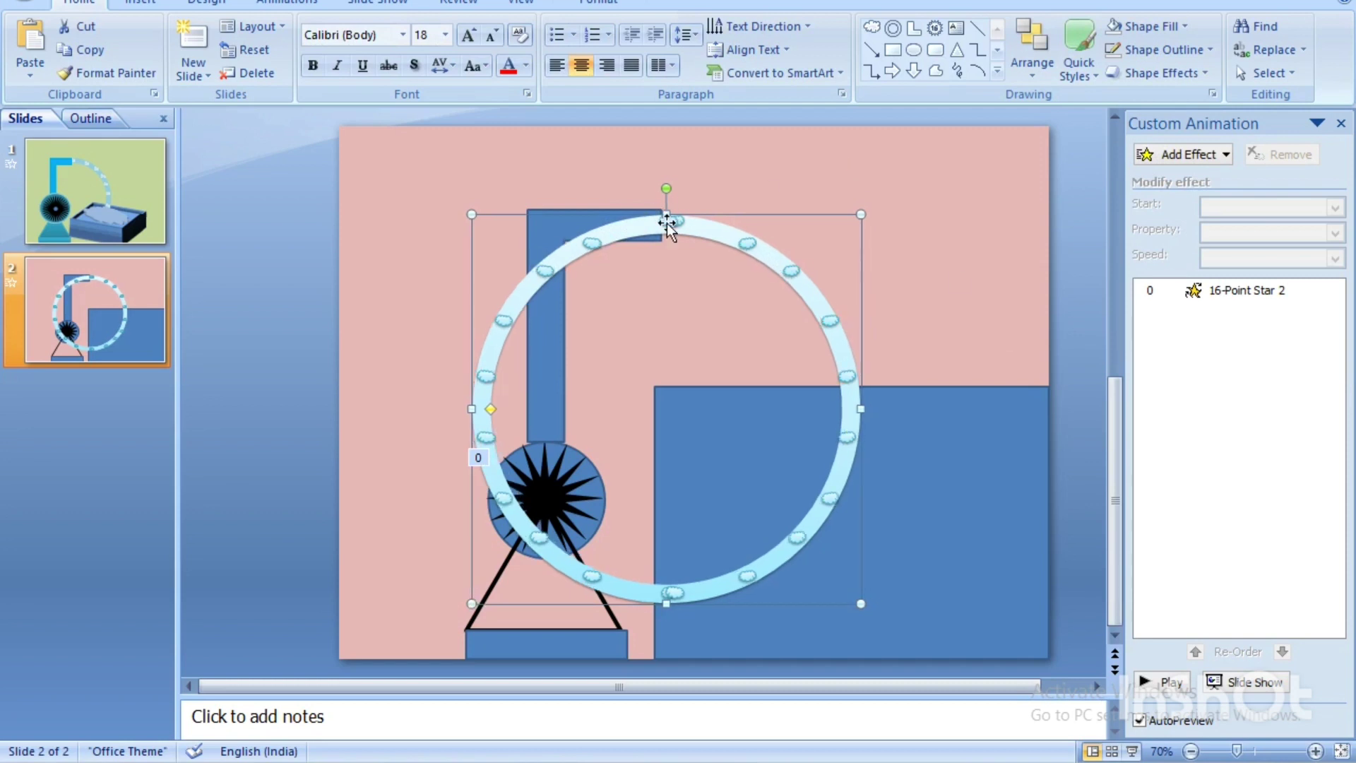
right_click(709, 231)
click(921, 360)
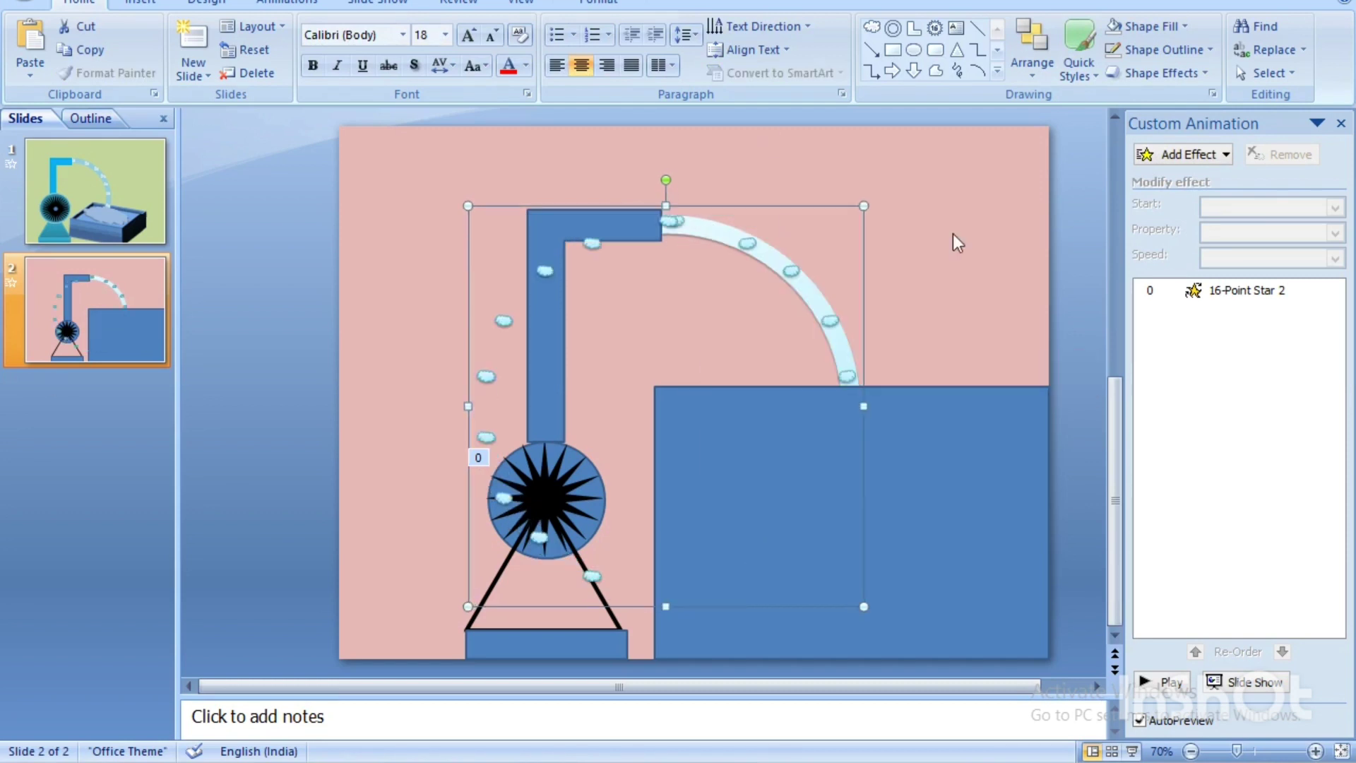
click(417, 319)
click(417, 319)
right_click(409, 311)
click(354, 290)
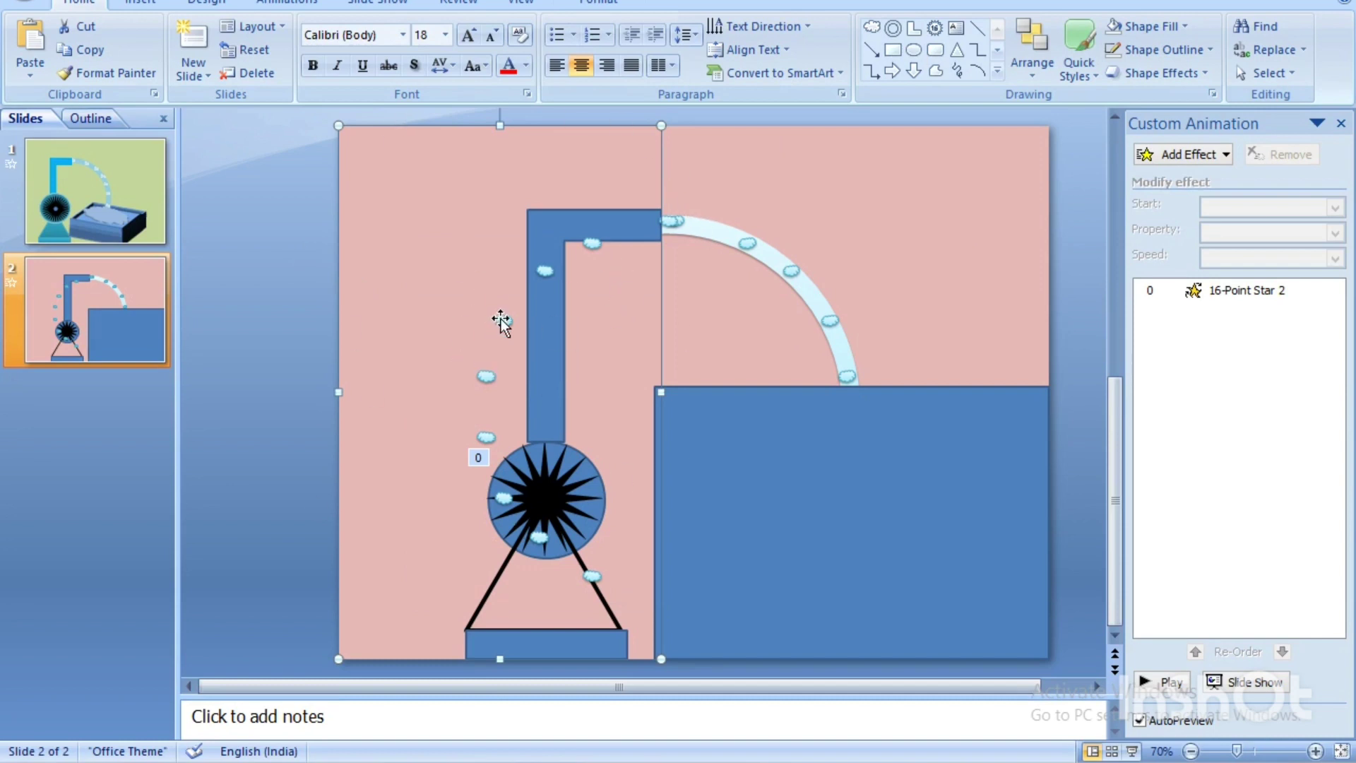
- Undo the ring's send-to-back, then centre-align the ring and droplets and group them
click(834, 324)
key(ctrl+z)
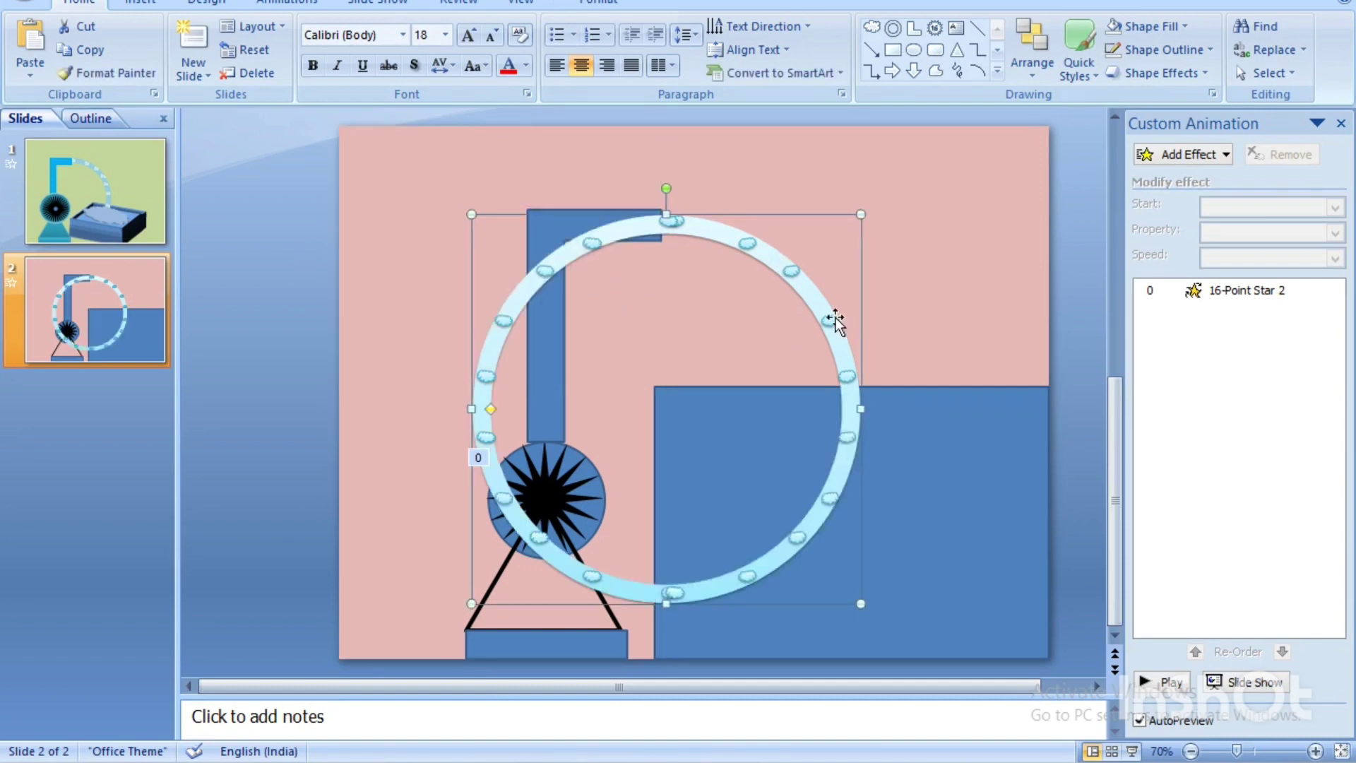
key(Right)
key(Right)
key(Right)
shift+click(507, 408)
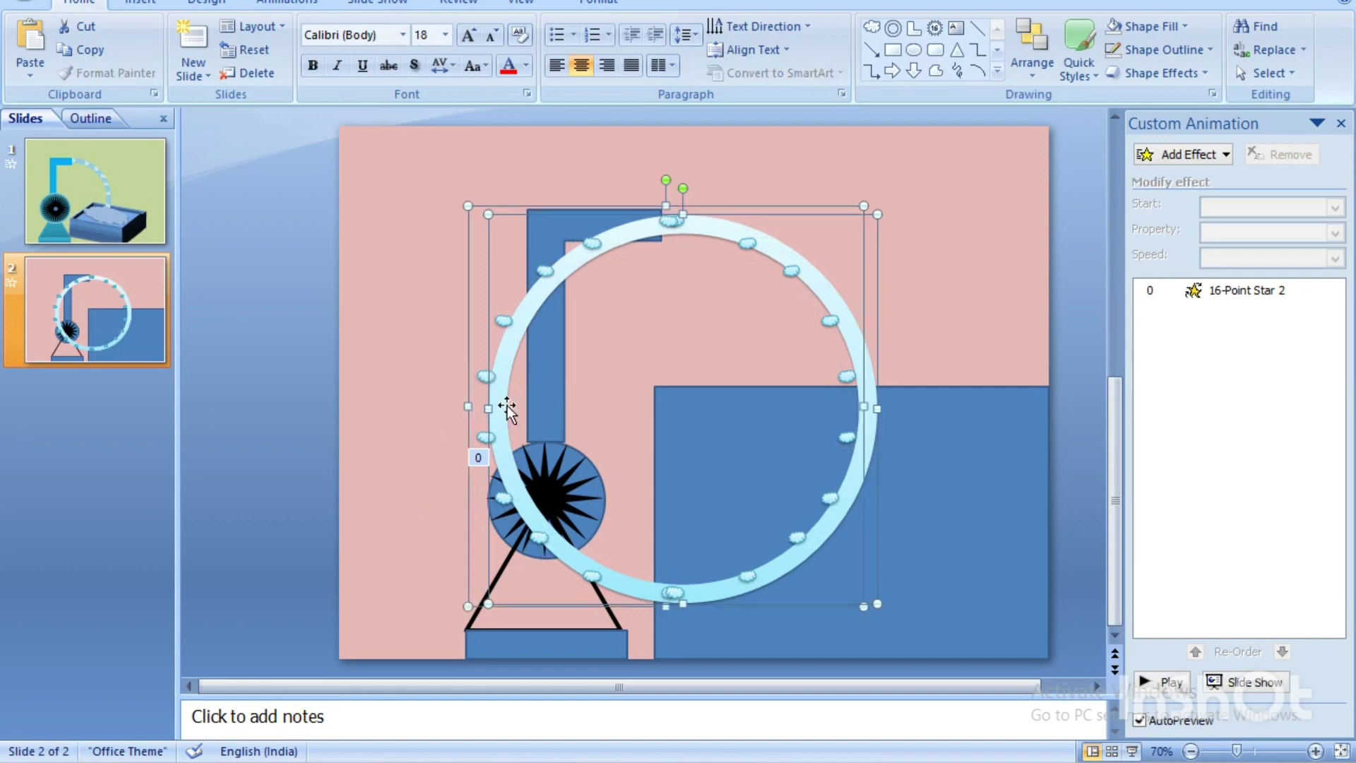
click(585, 5)
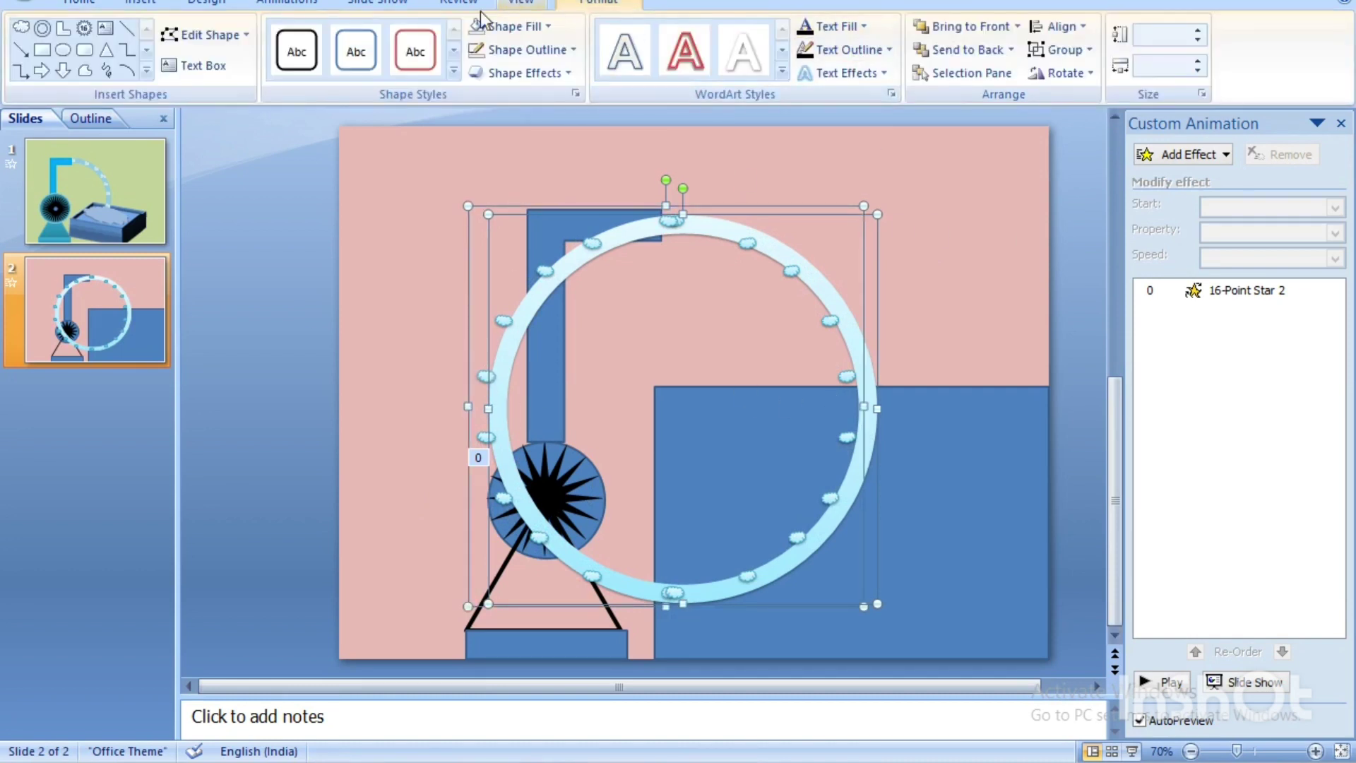
click(1057, 26)
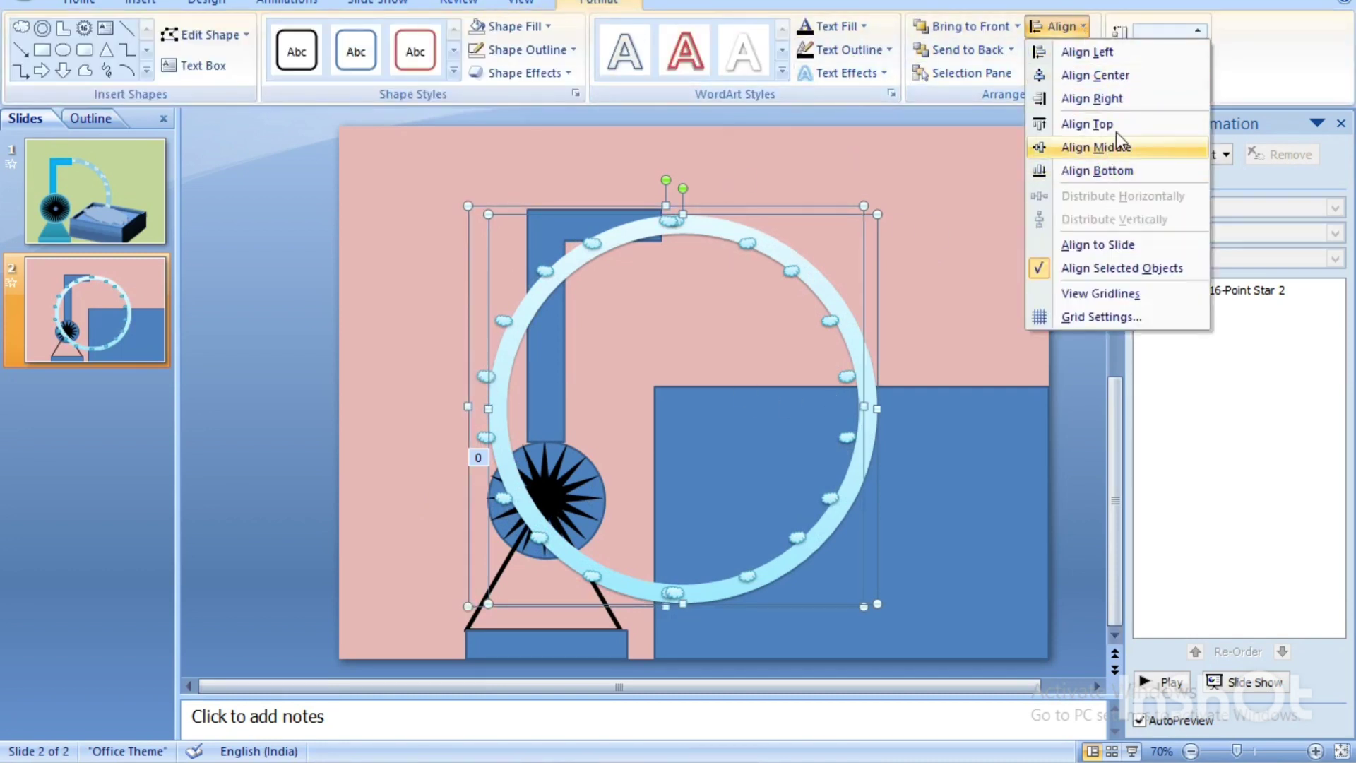
click(1125, 74)
key(ctrl+g)
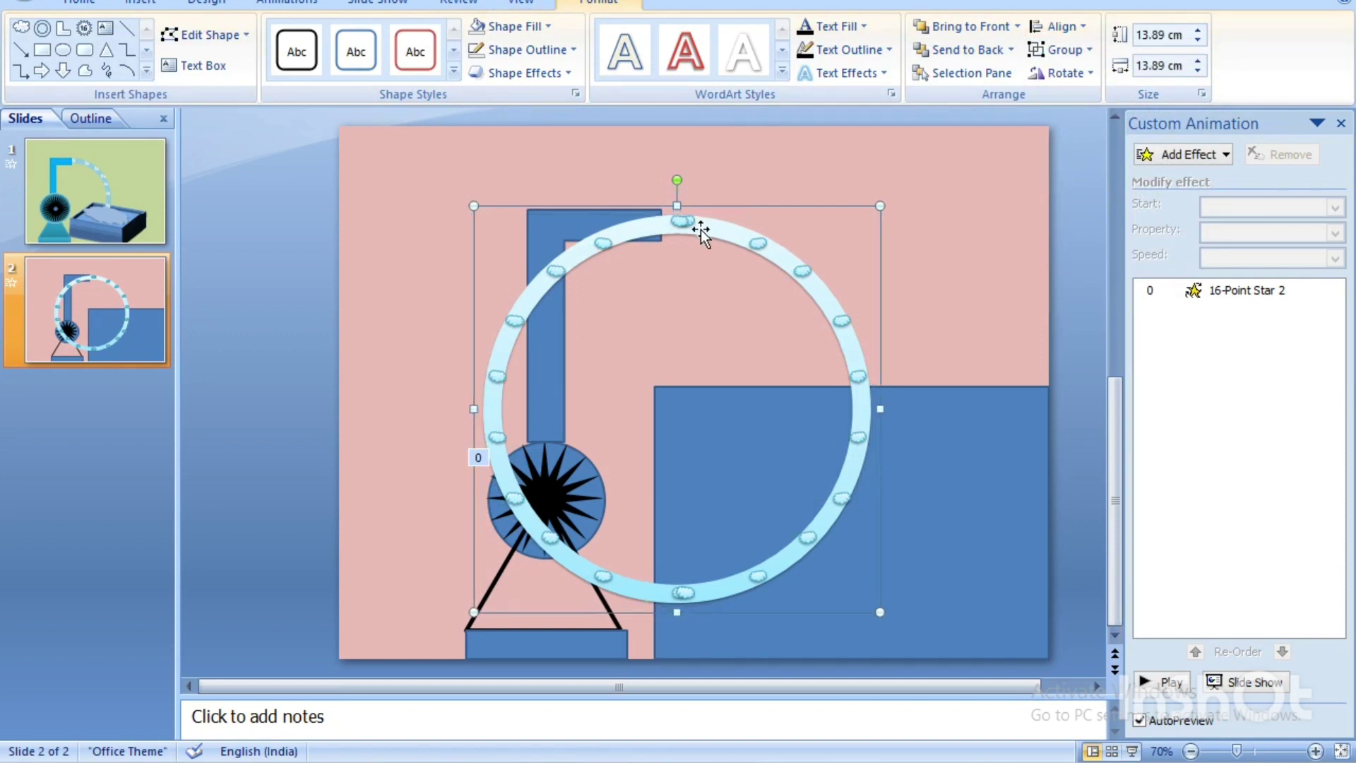
- Send the ring-and-droplet group behind the other slide shapes
right_click(701, 230)
click(941, 359)
click(944, 304)
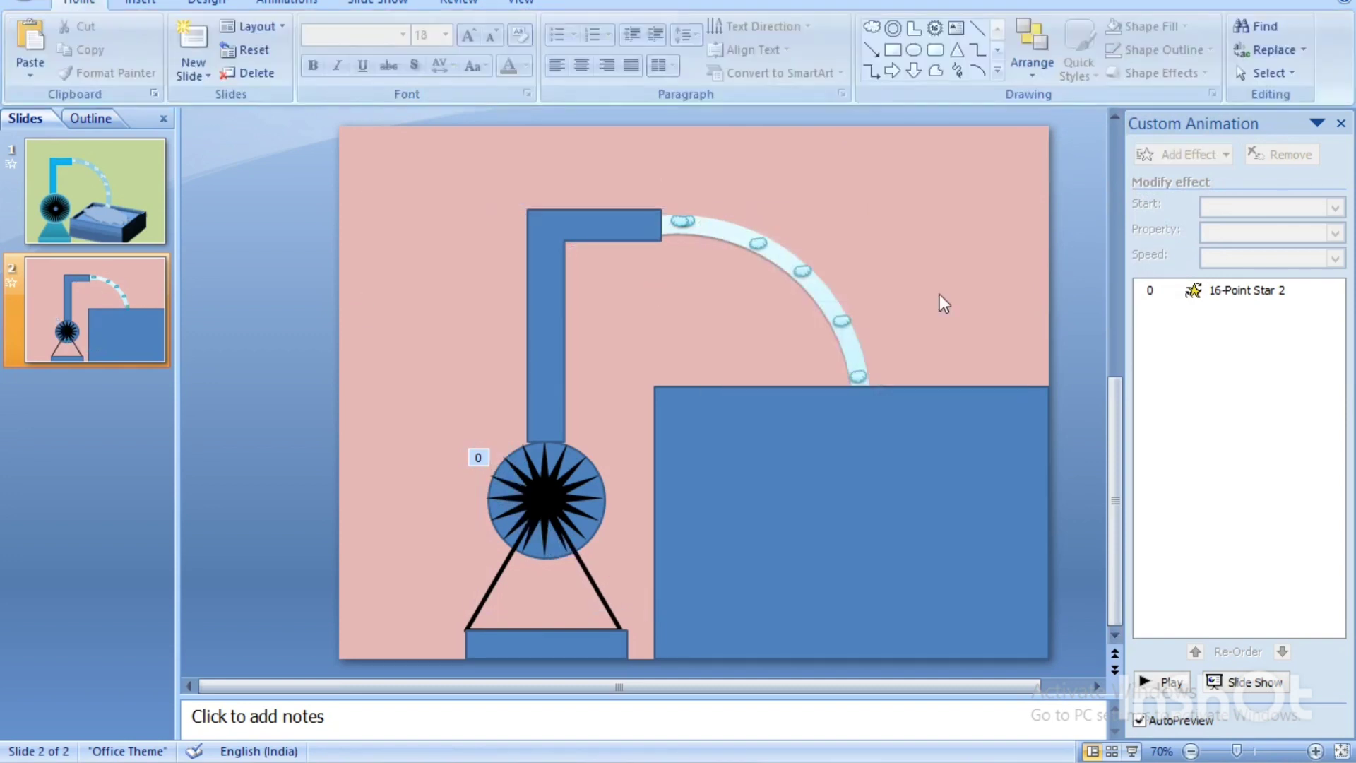
click(752, 244)
click(1186, 154)
- Give Group 38 a Spin starting With Previous and repeating until end of slide
click(982, 296)
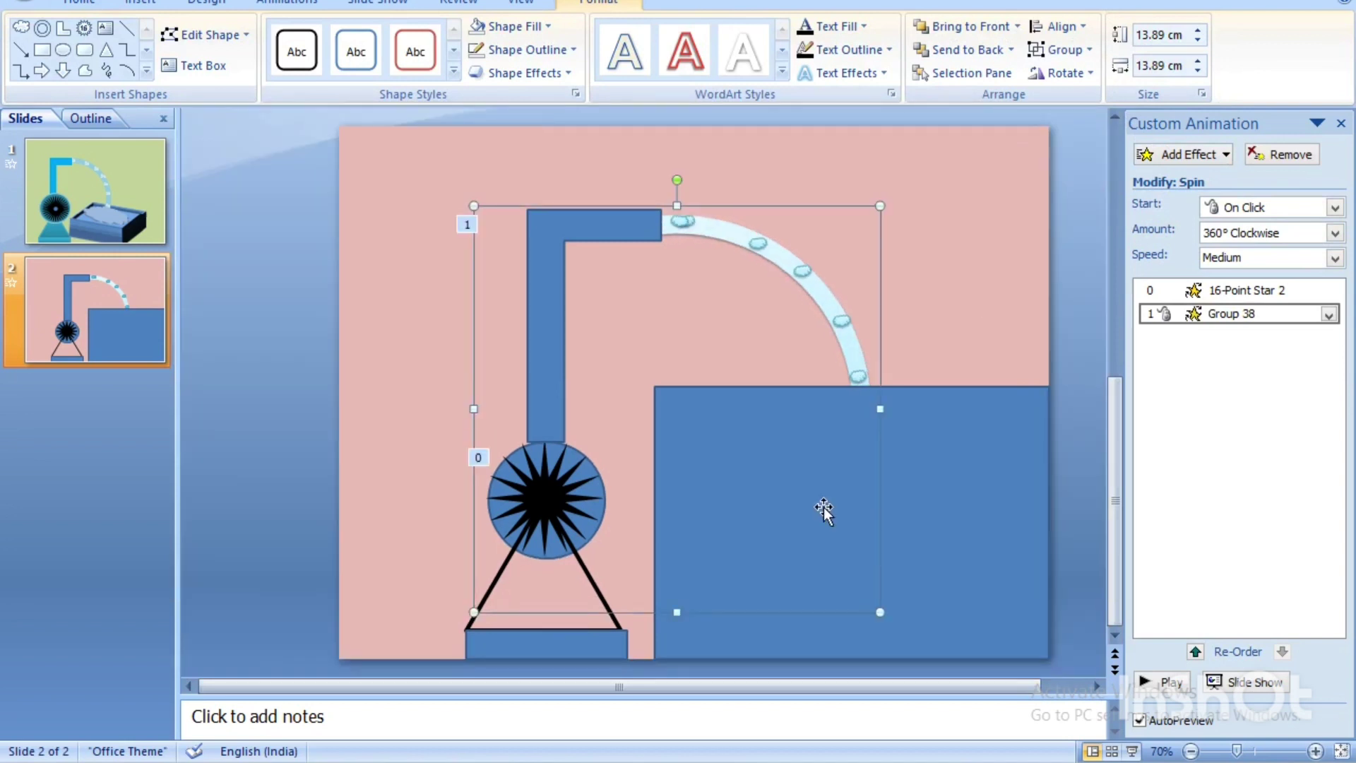
click(1328, 314)
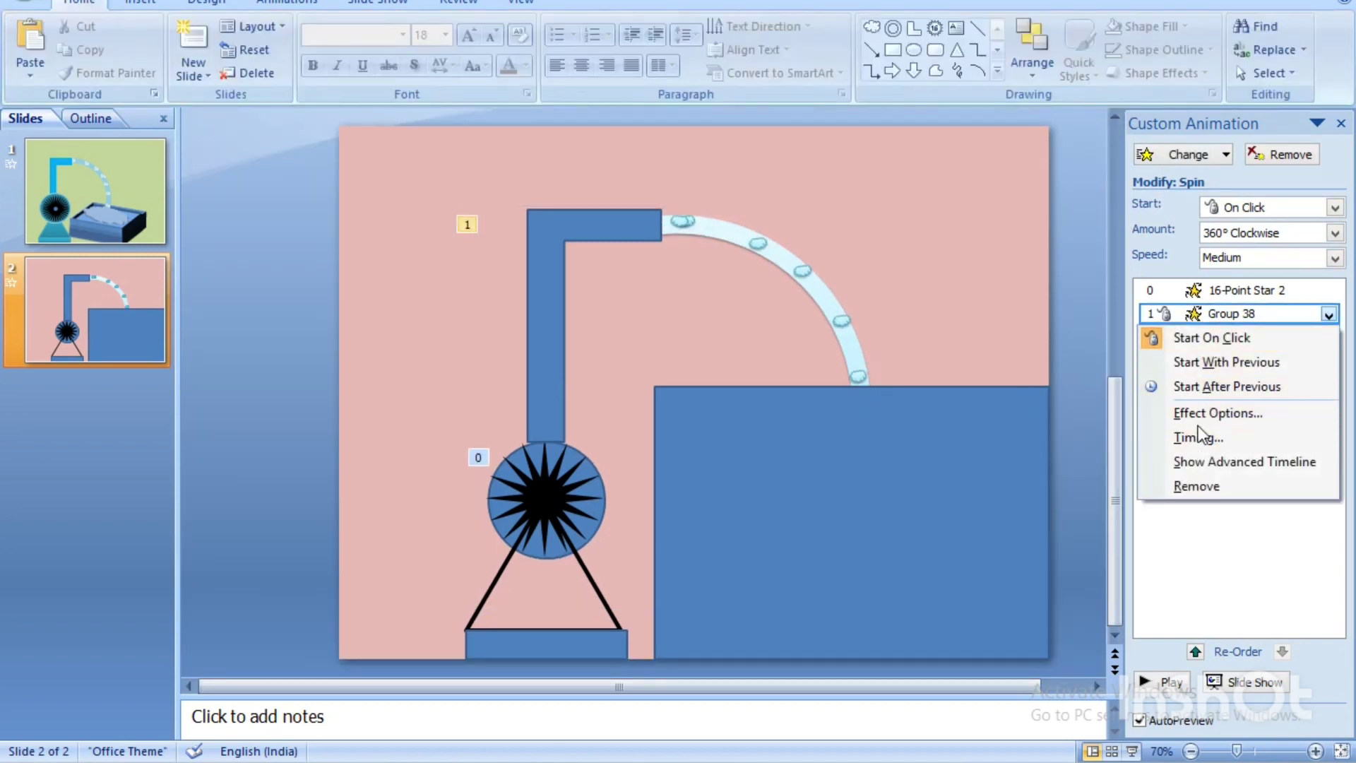
click(1200, 437)
click(708, 270)
click(621, 298)
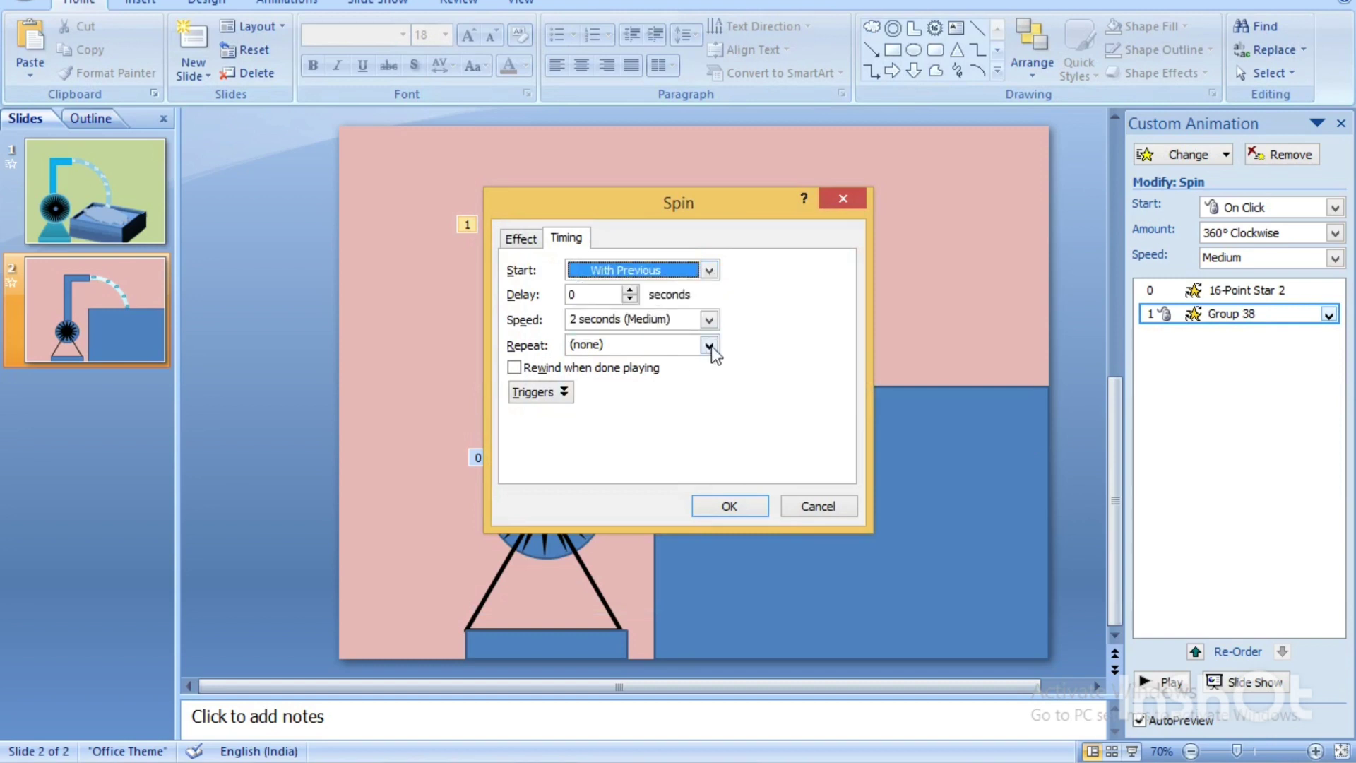
click(709, 344)
click(625, 462)
click(729, 506)
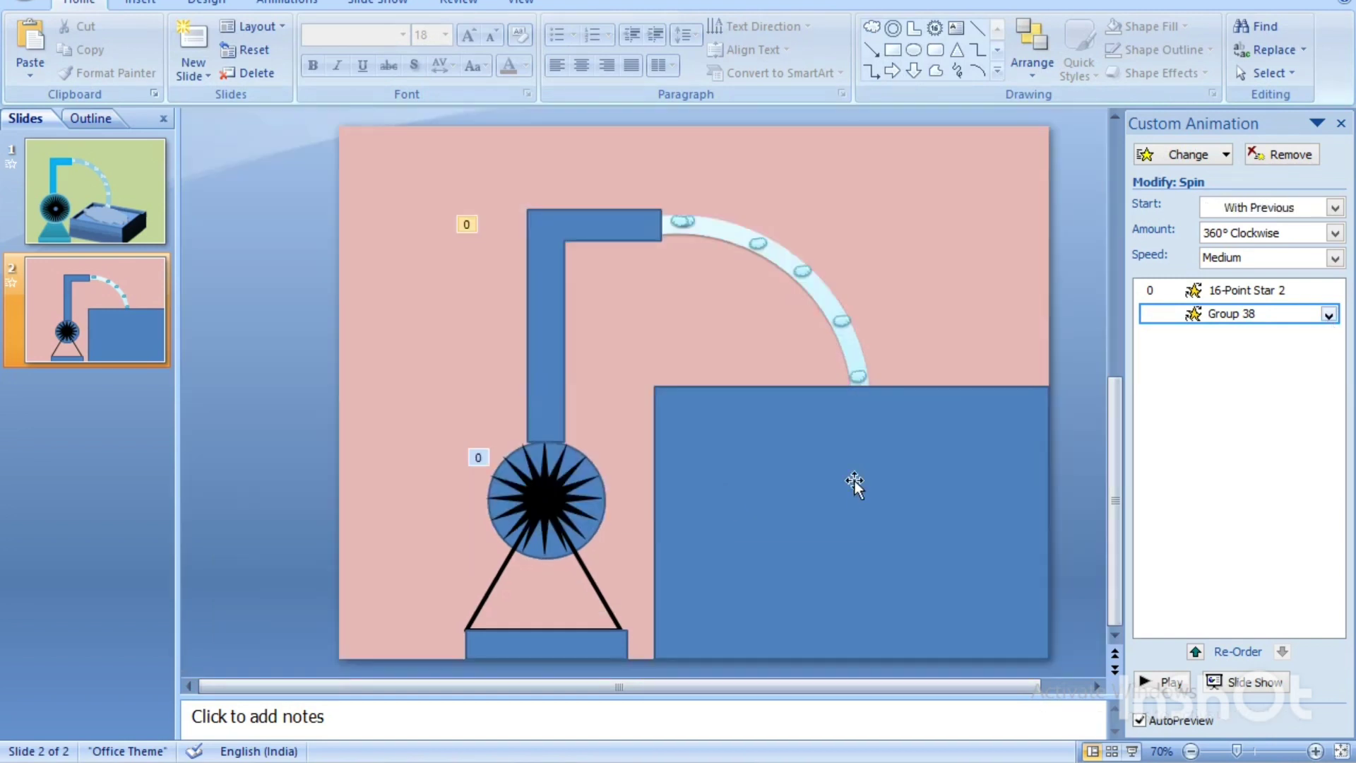
click(855, 482)
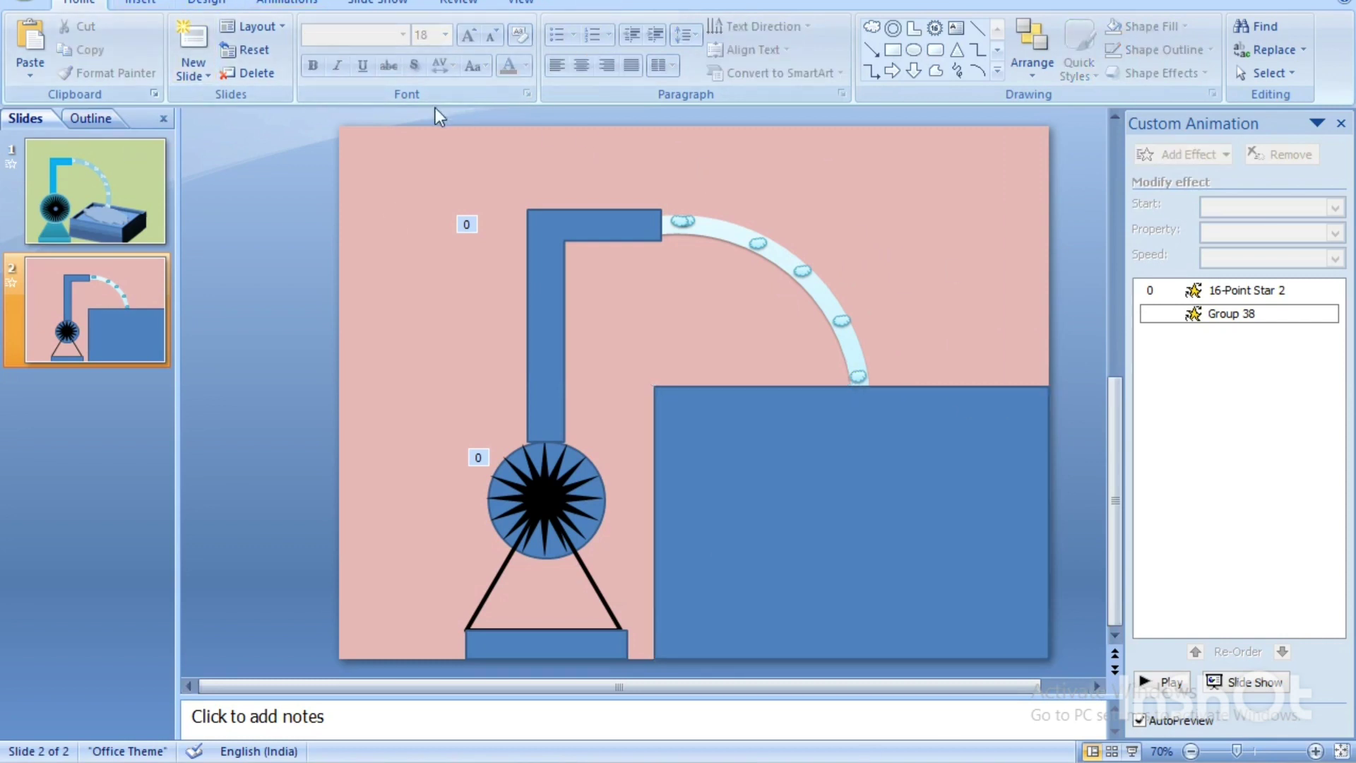
- Apply a parallel 3-D rotation preset to the blue rectangle, then resize and reposition it
click(807, 470)
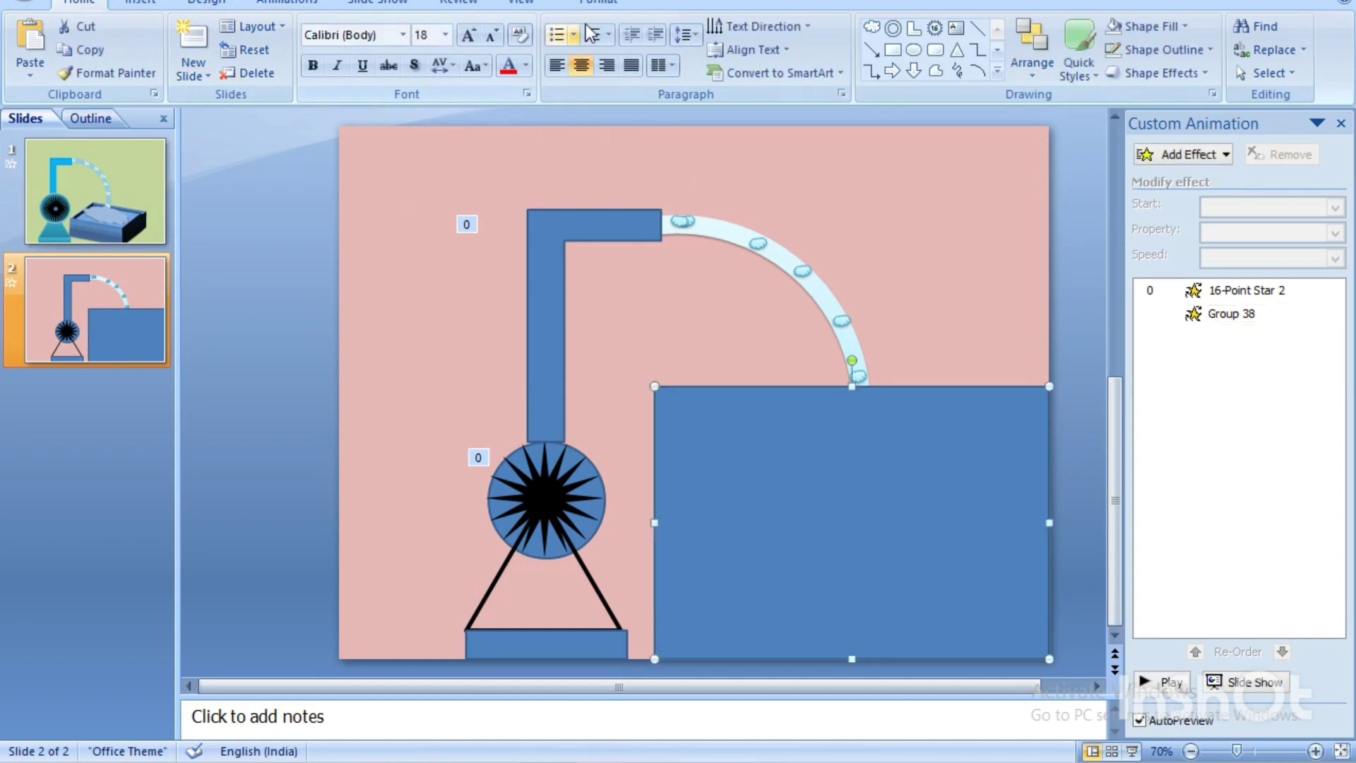
right_click(726, 445)
click(834, 736)
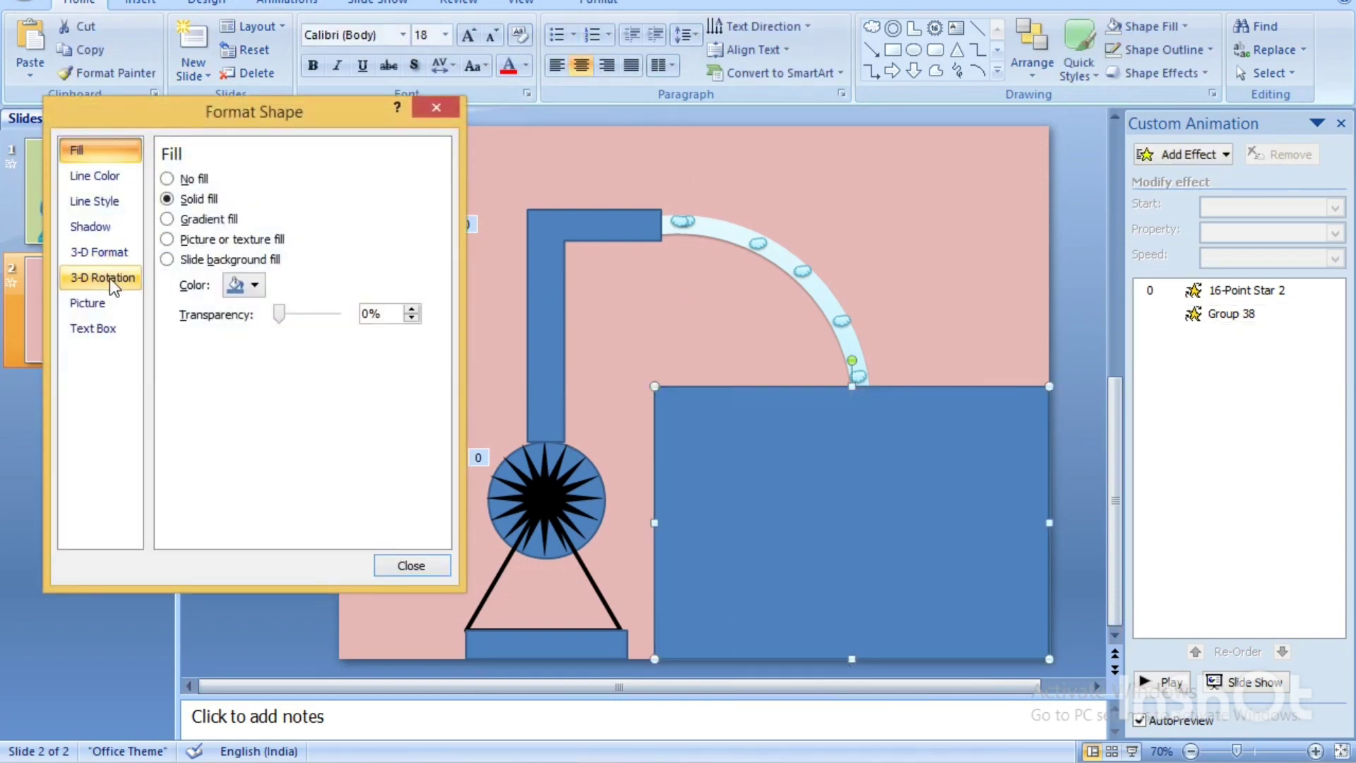
click(102, 277)
click(263, 189)
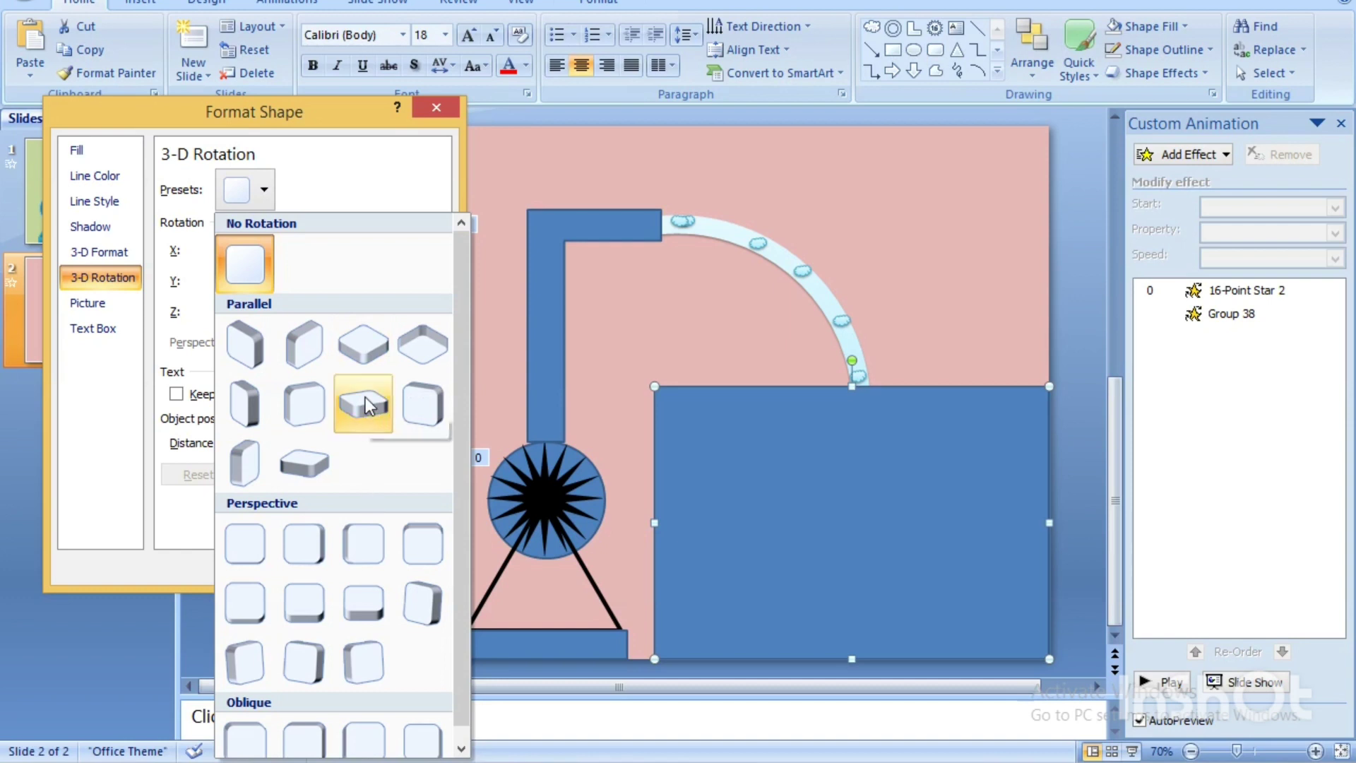
click(364, 404)
drag(795, 662, 795, 694)
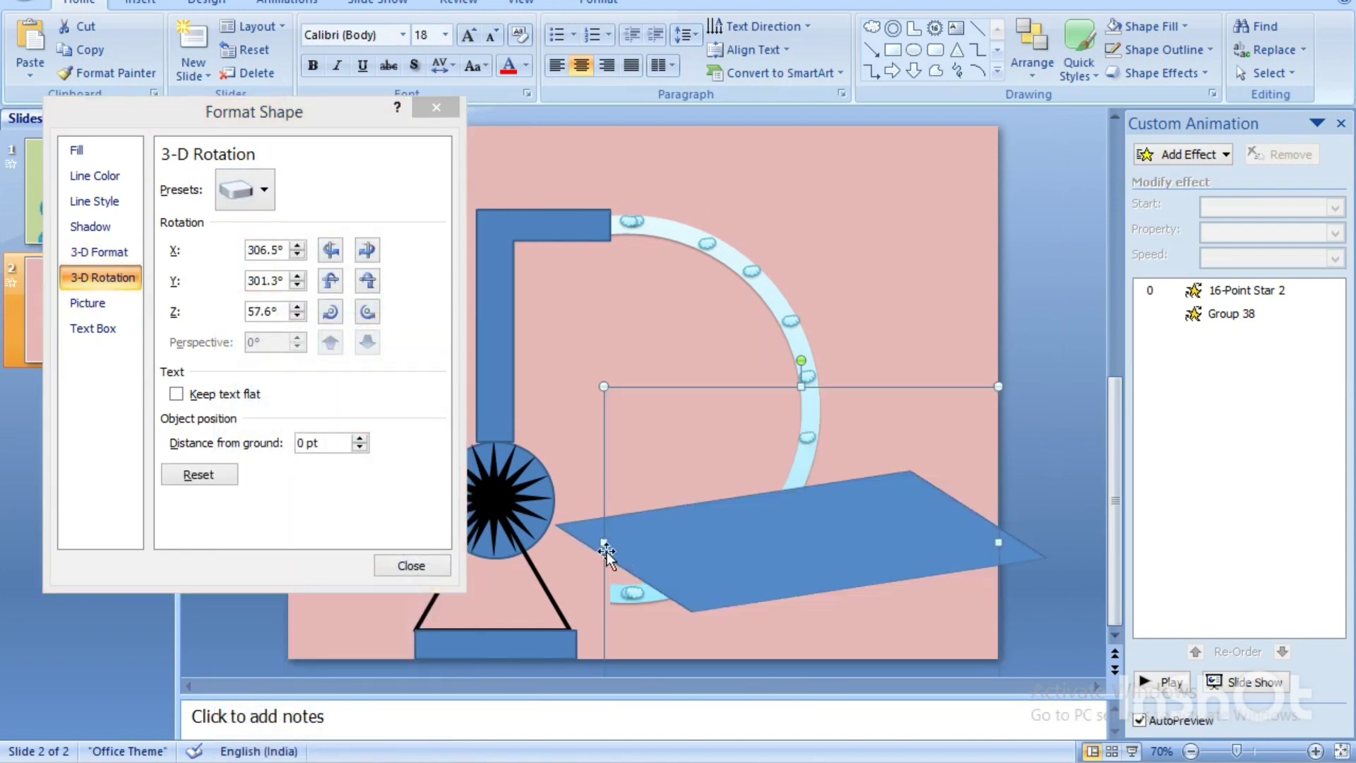
mouse_move(606, 544)
mouse_down()
mouse_move(543, 544)
mouse_move(559, 542)
mouse_up()
click(366, 252)
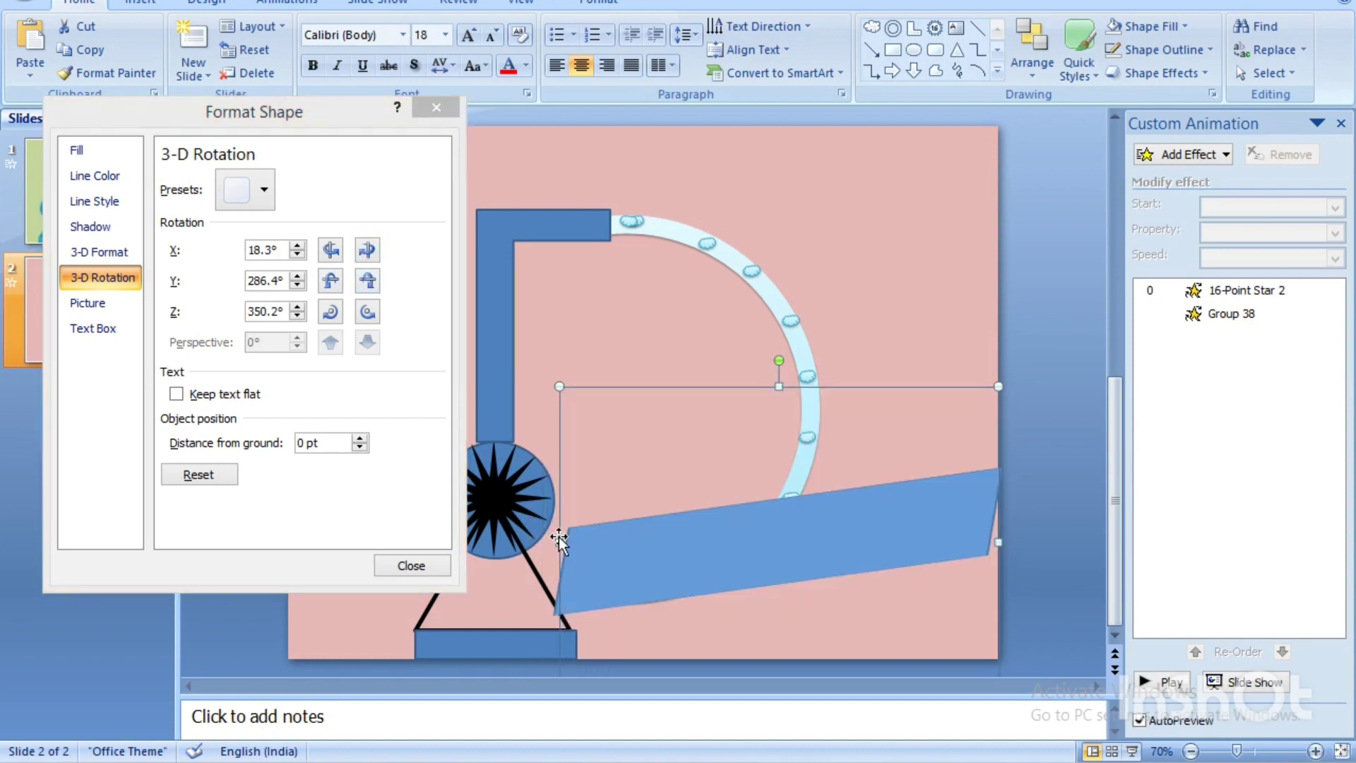
drag(779, 387, 774, 321)
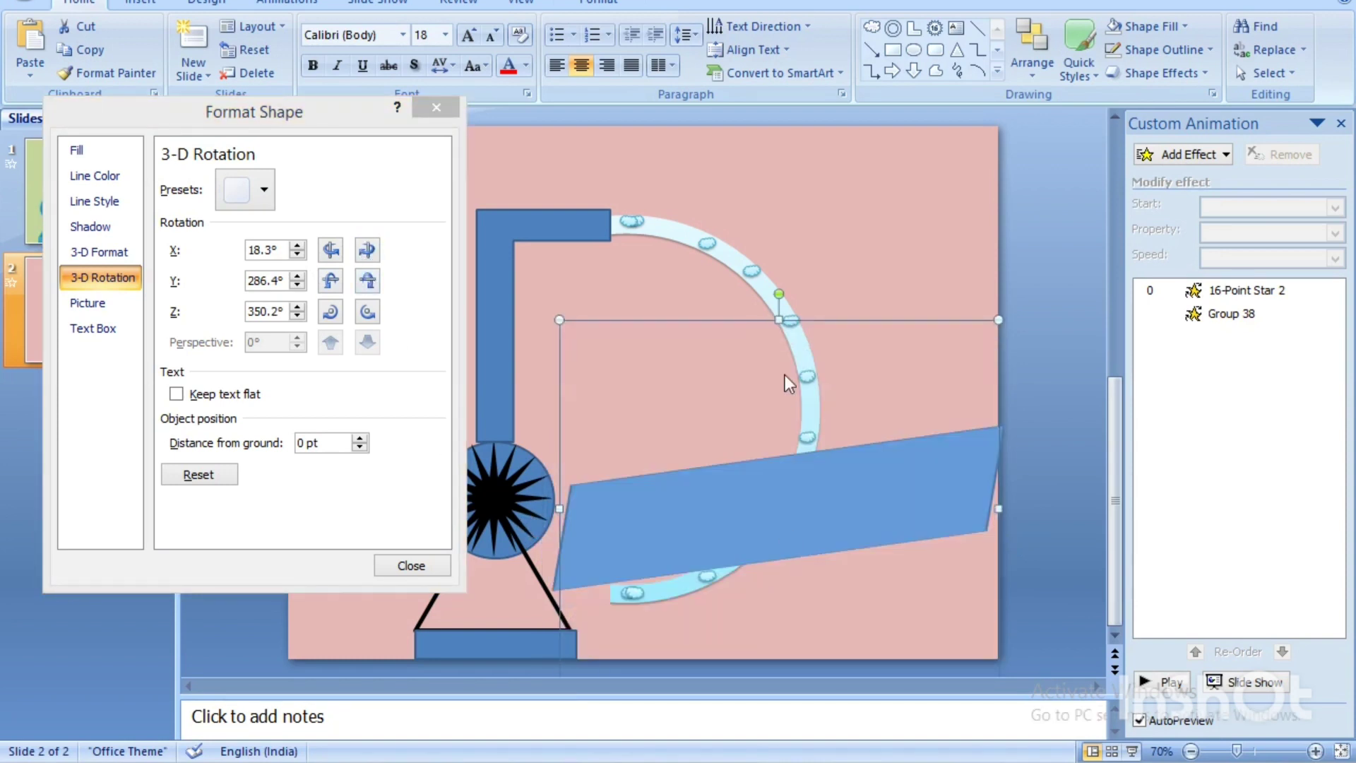
drag(789, 384, 832, 446)
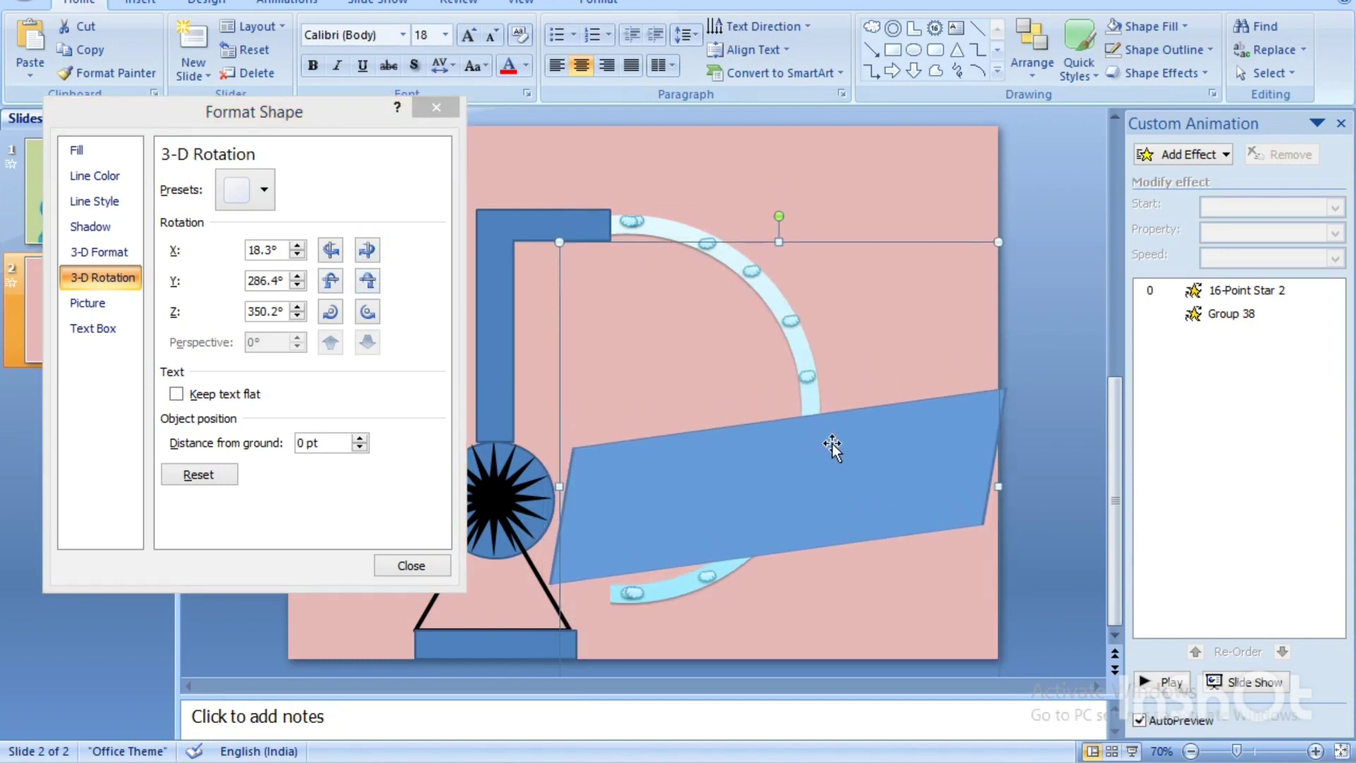
- Give the rectangle a 20 pt × 100 pt top bevel to form tall tub walls
click(99, 252)
click(276, 210)
click(432, 424)
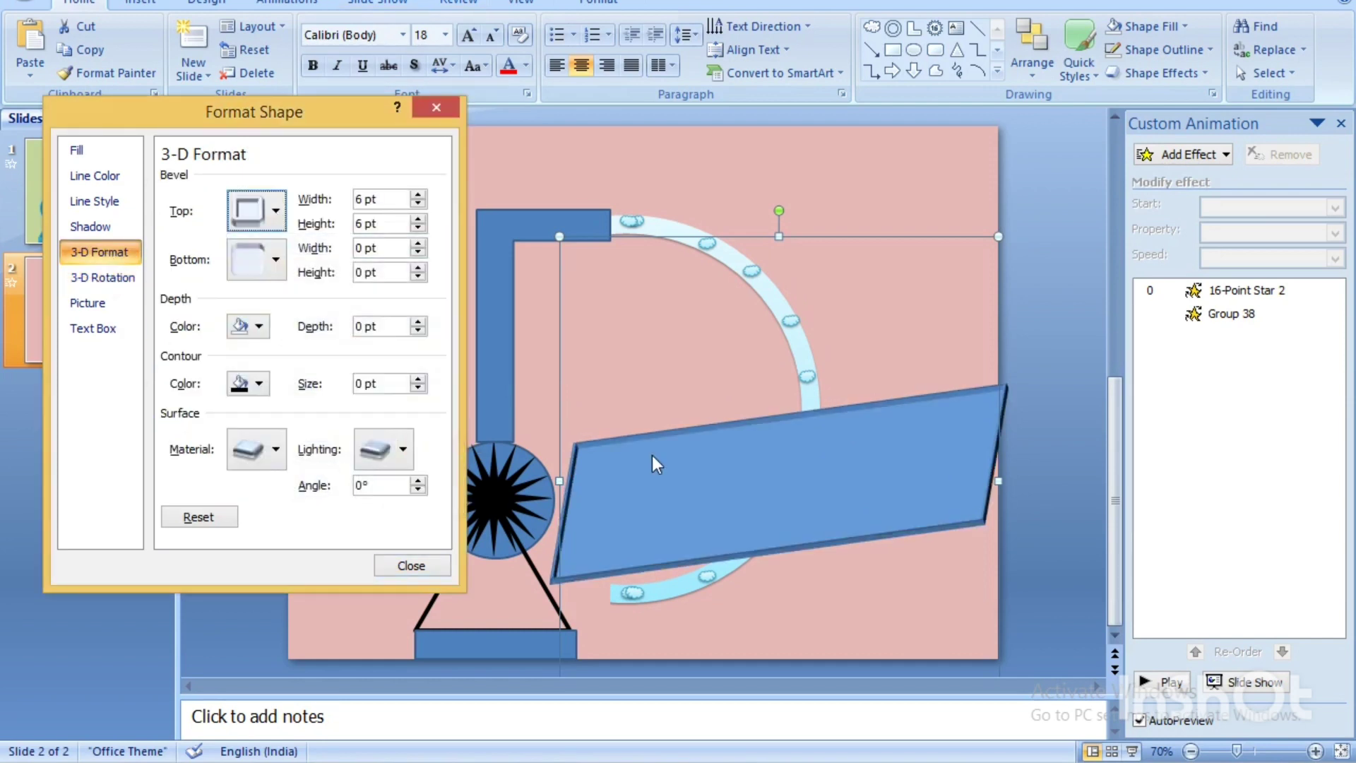
text(100)
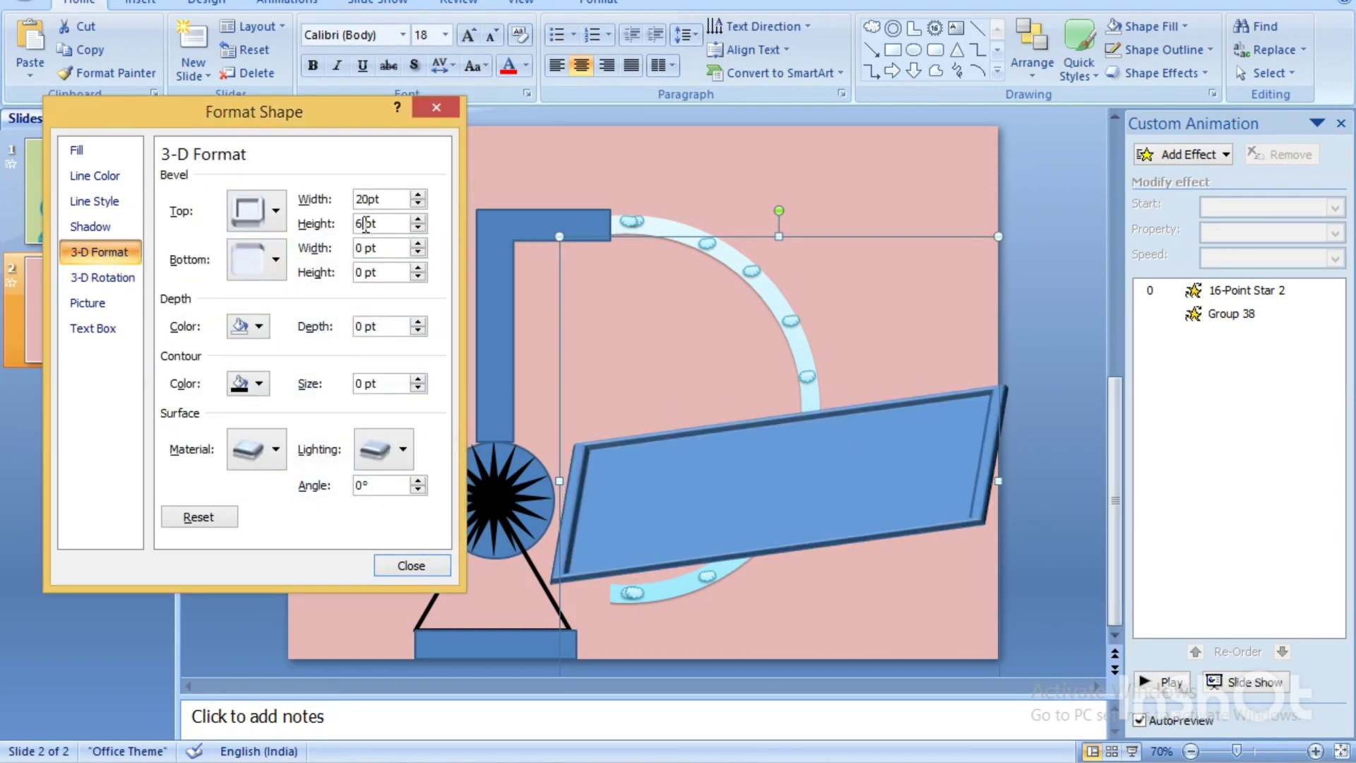
key(Tab)
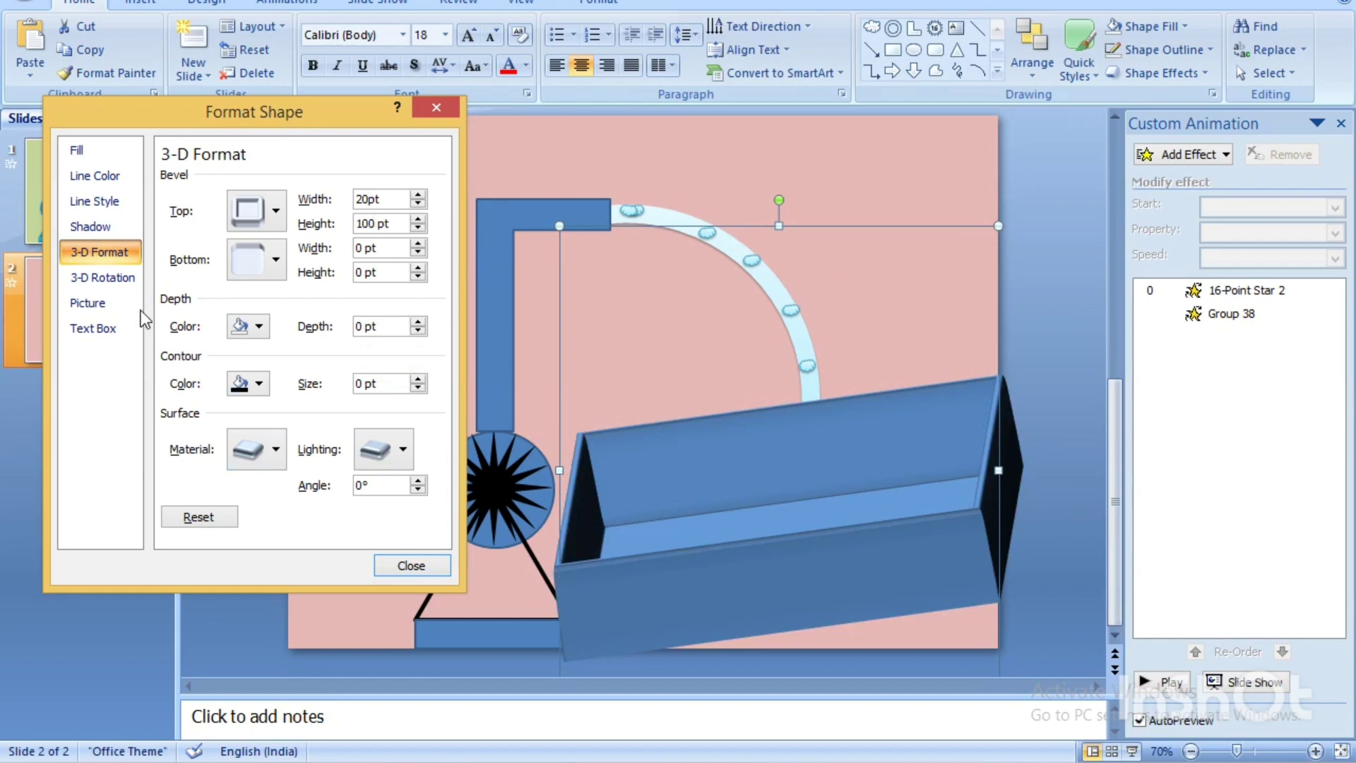
- Fine-tune the tub's 3-D rotation tilt, then preview the slide's animations
click(111, 276)
click(368, 282)
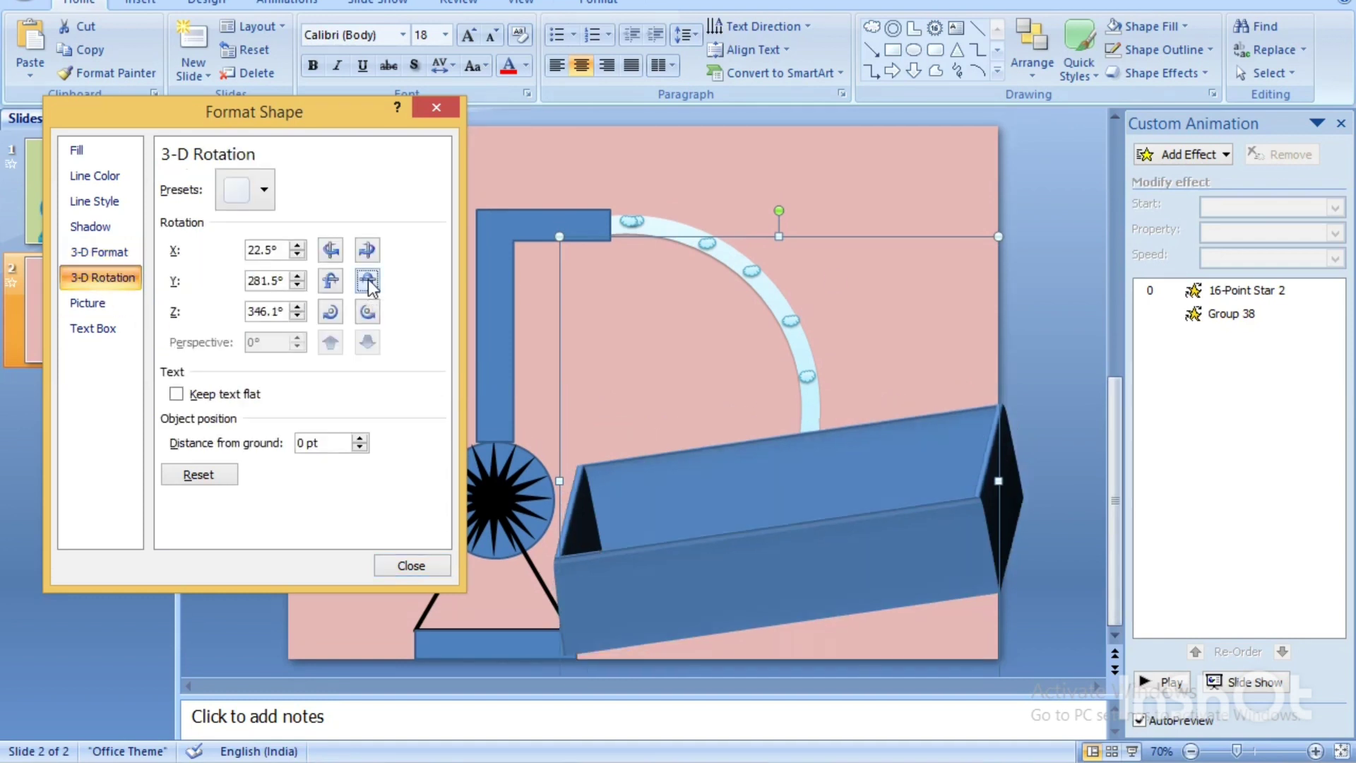
click(367, 249)
click(330, 249)
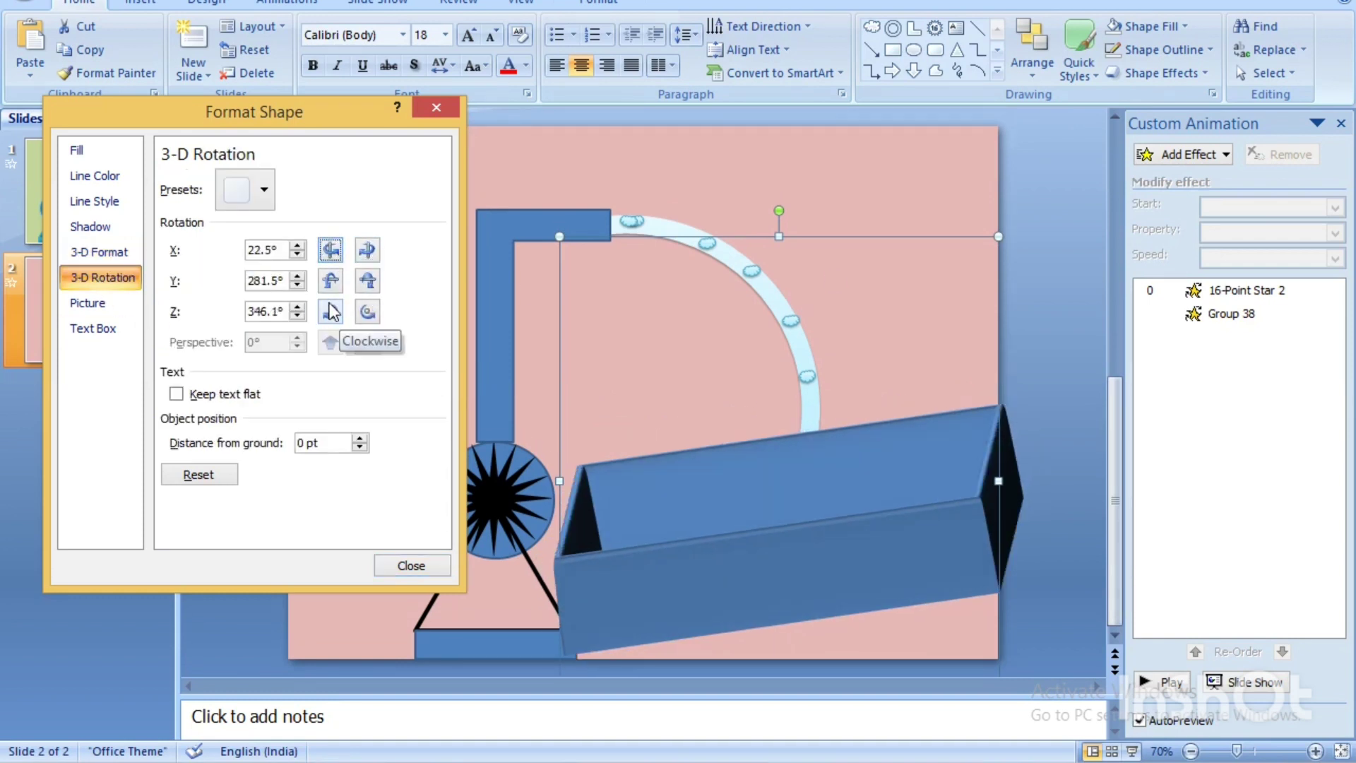
click(331, 311)
click(411, 565)
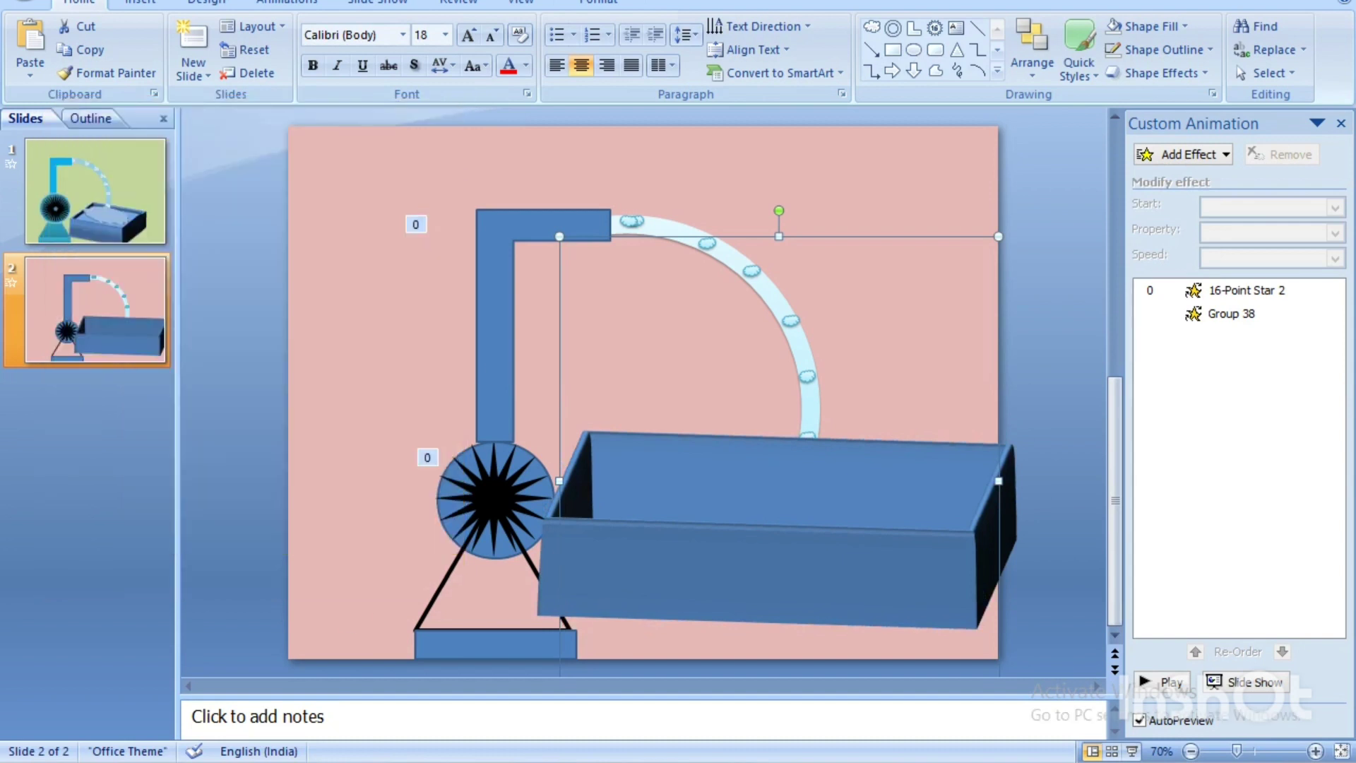
click(1056, 293)
click(1171, 682)
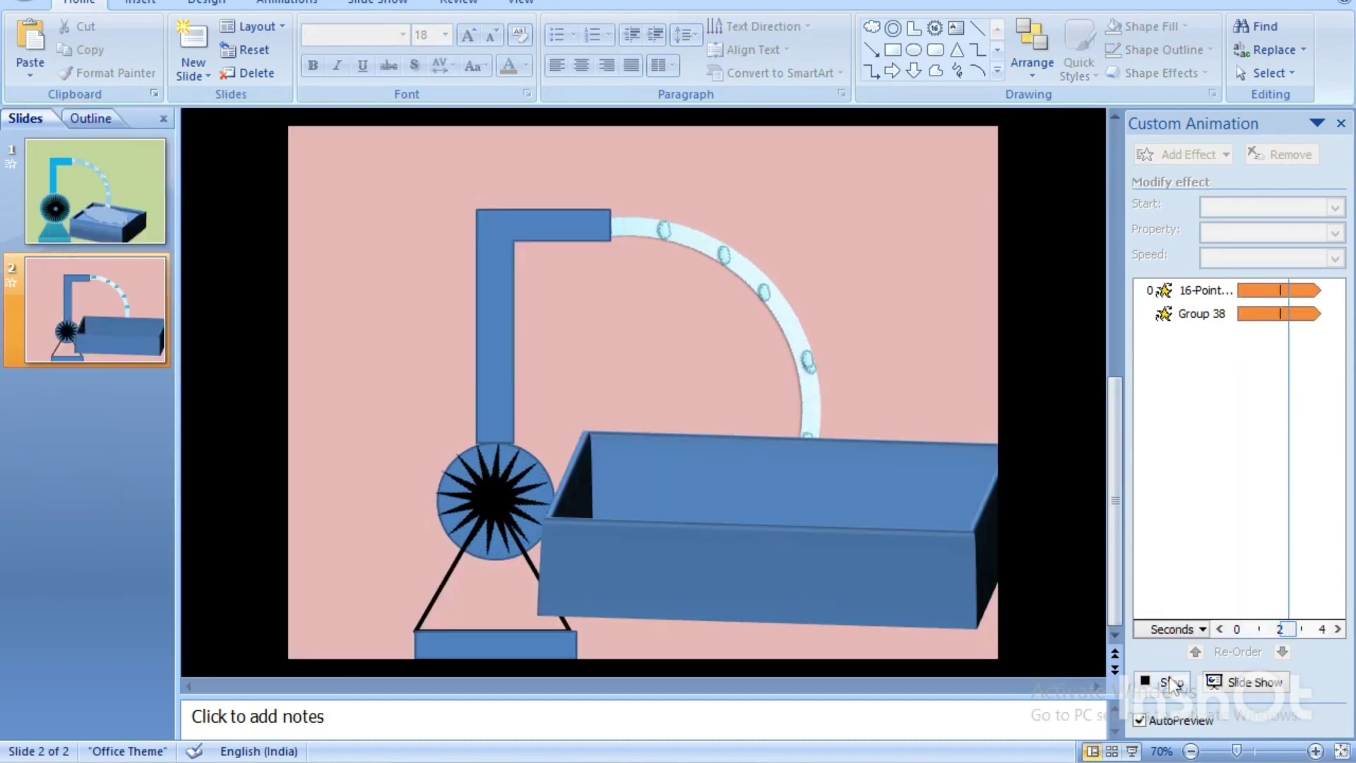
- Cut the 3-D tub and paste it back as a JPEG picture
click(824, 502)
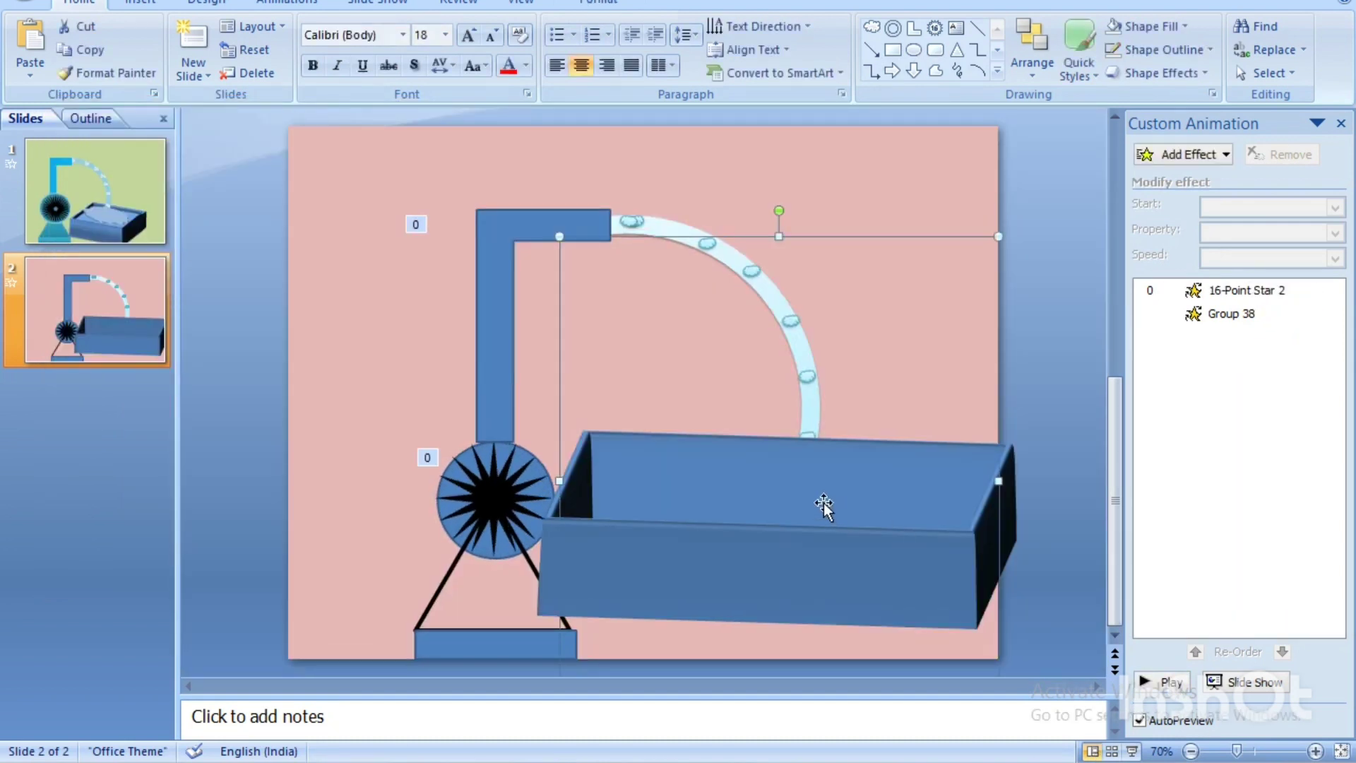
key(ctrl+x)
click(30, 67)
click(84, 121)
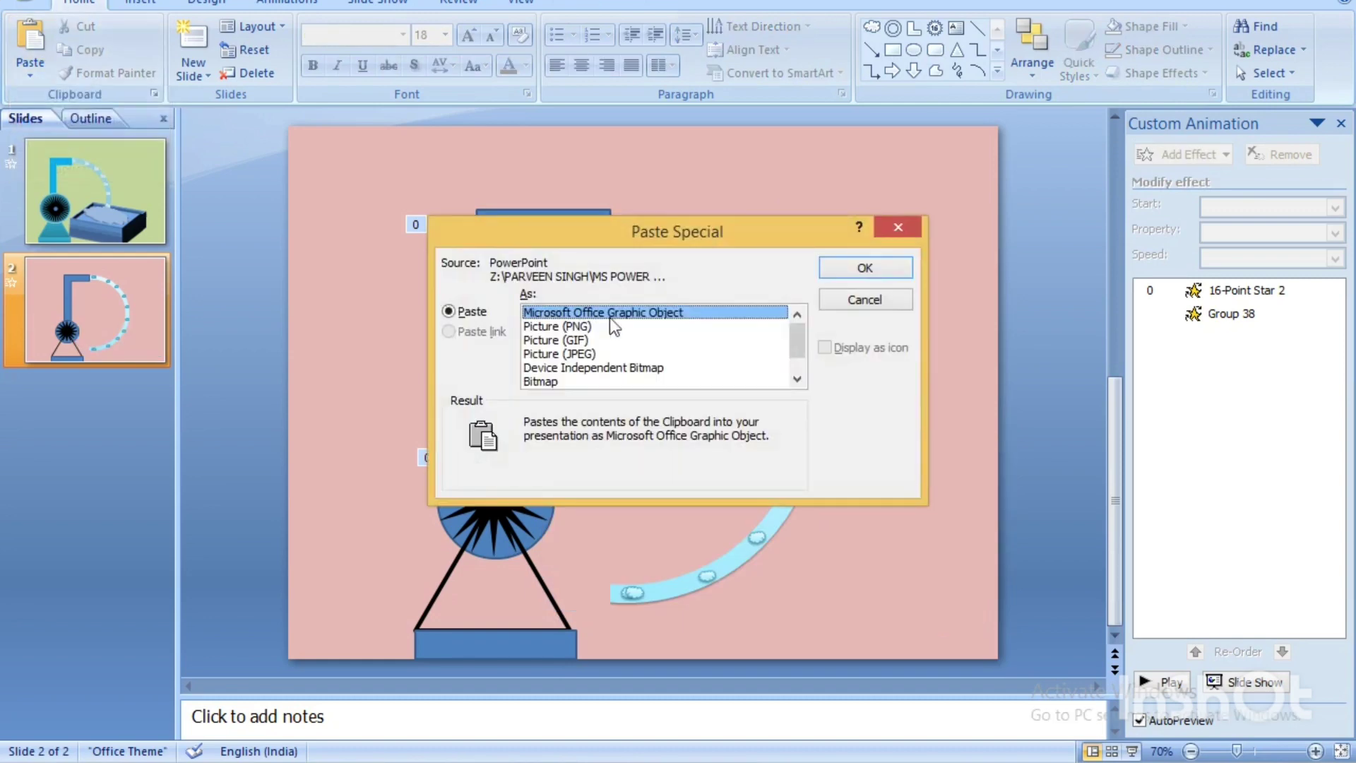
click(619, 356)
click(874, 267)
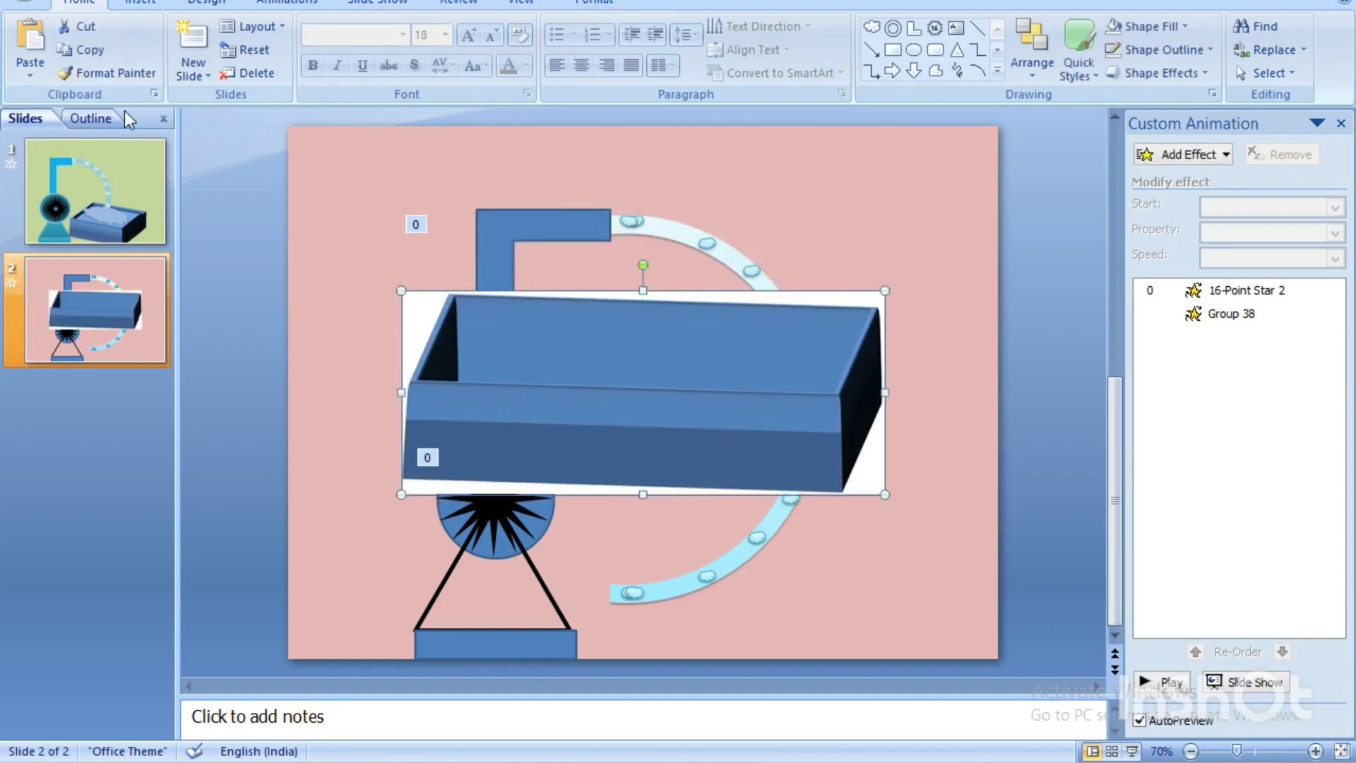
- Make the tub picture's white background transparent and crop it to 2.83 cm tall
click(619, 7)
click(53, 73)
click(121, 393)
click(407, 317)
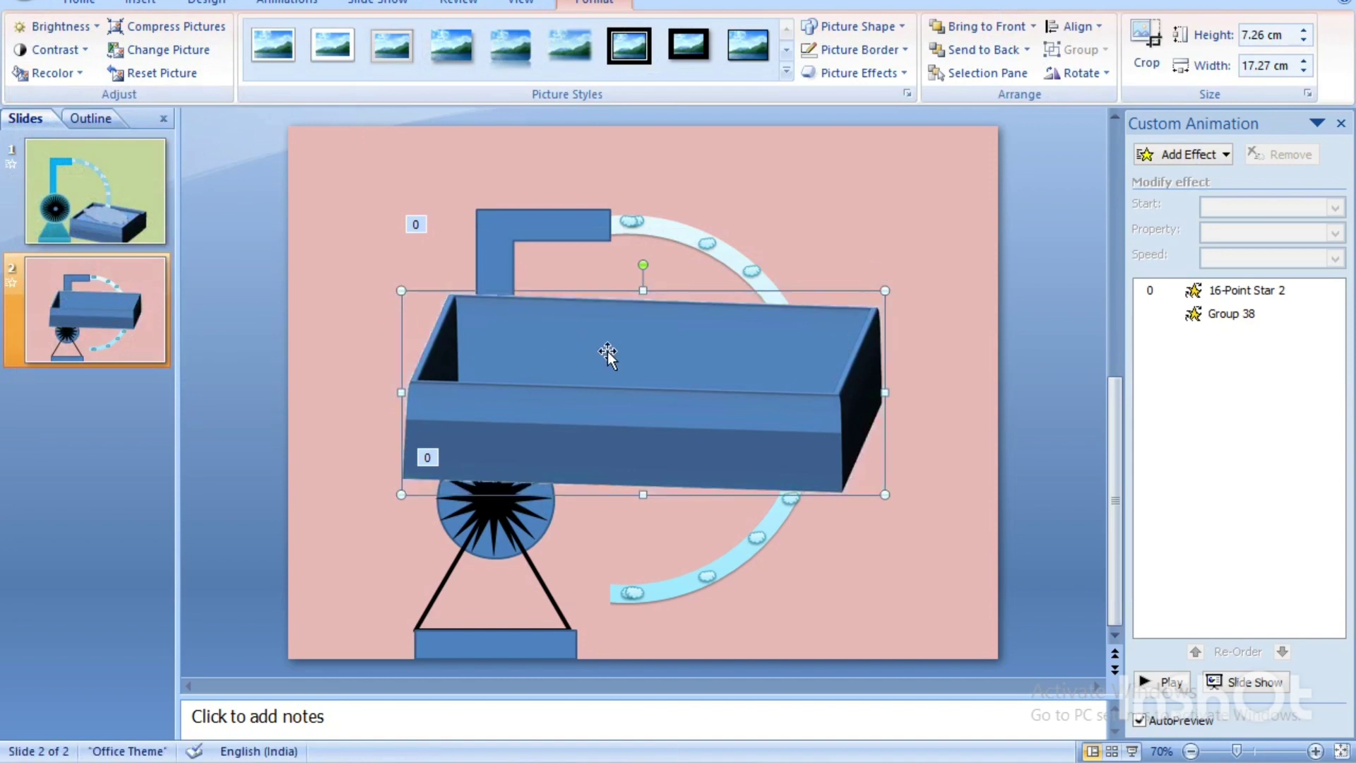
click(1146, 53)
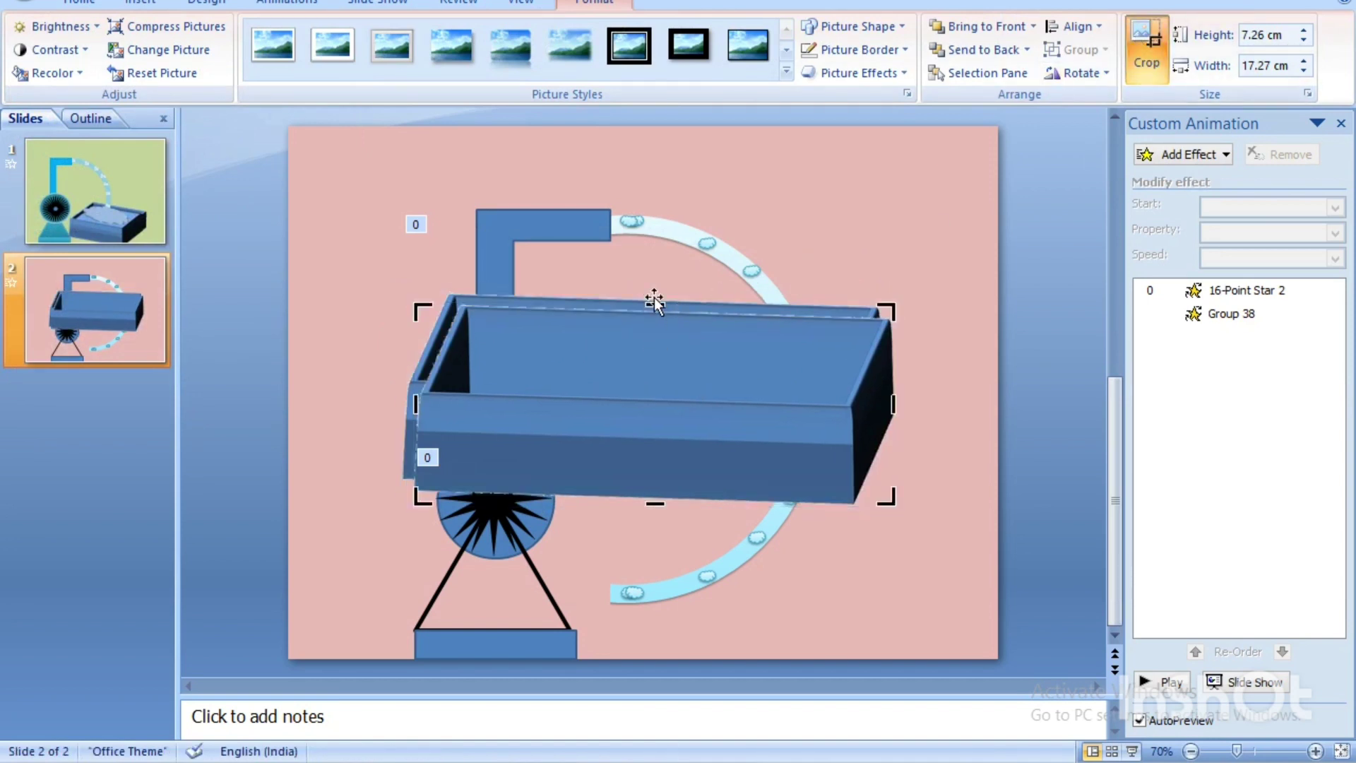
drag(646, 349, 635, 337)
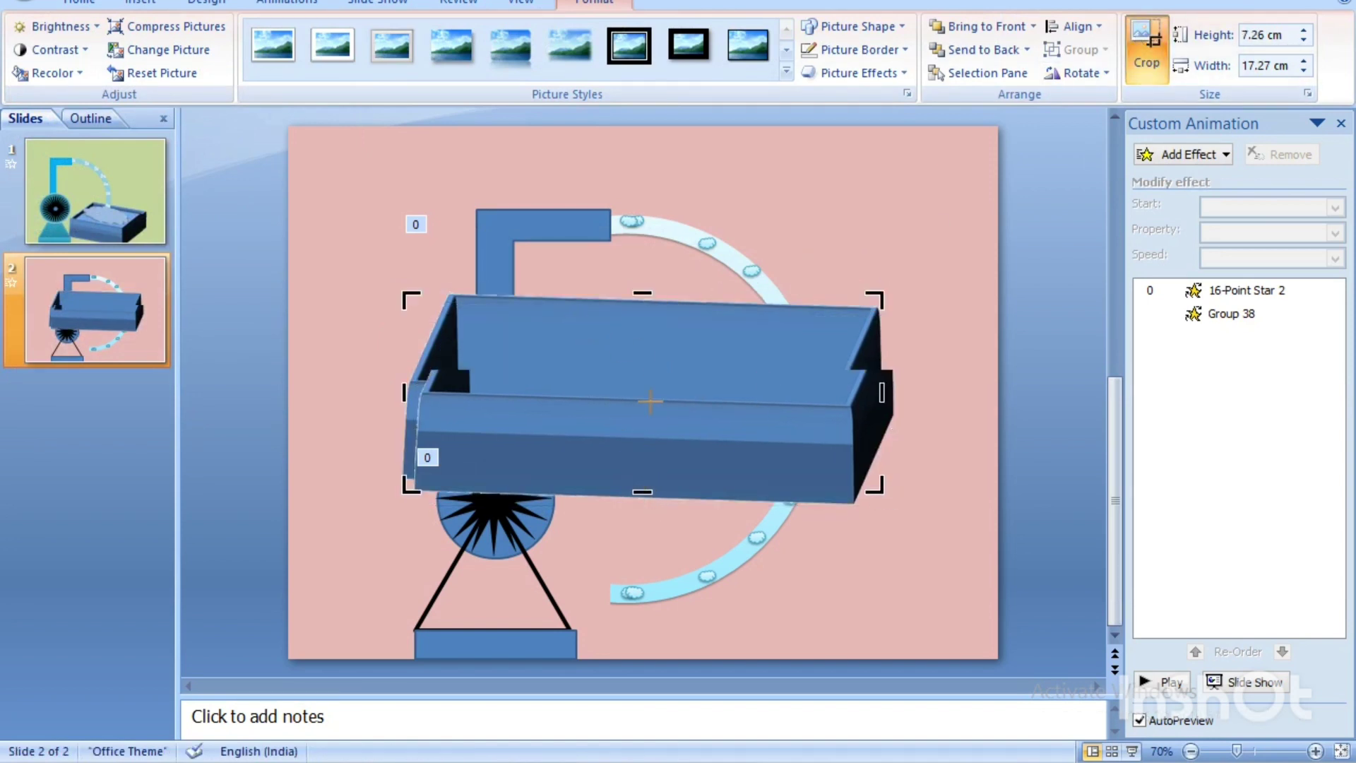
drag(642, 490, 642, 368)
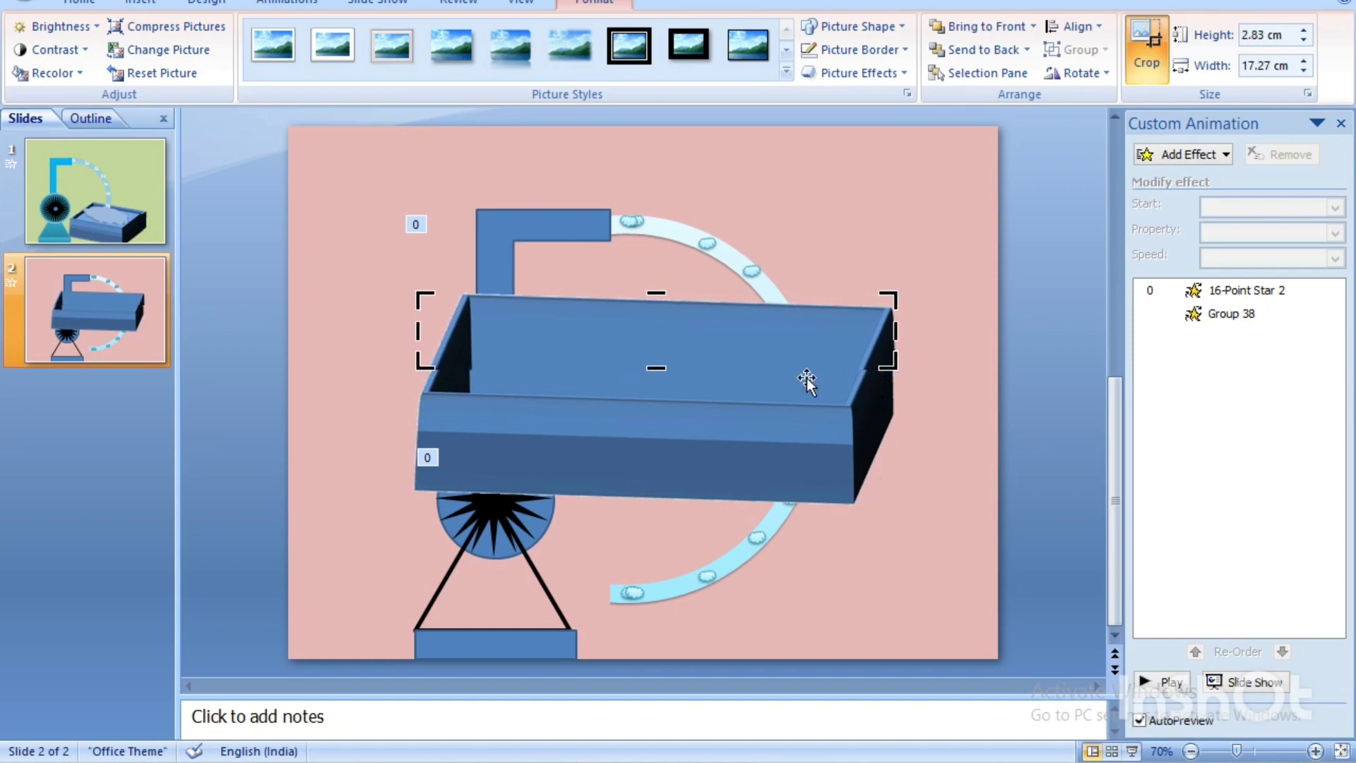
key(Escape)
- Nudge the tub pieces into place, sending the picture behind the other shapes
key(Down)
key(Down)
key(Down)
key(Down)
key(Down)
key(Down)
key(Down)
key(Down)
key(Down)
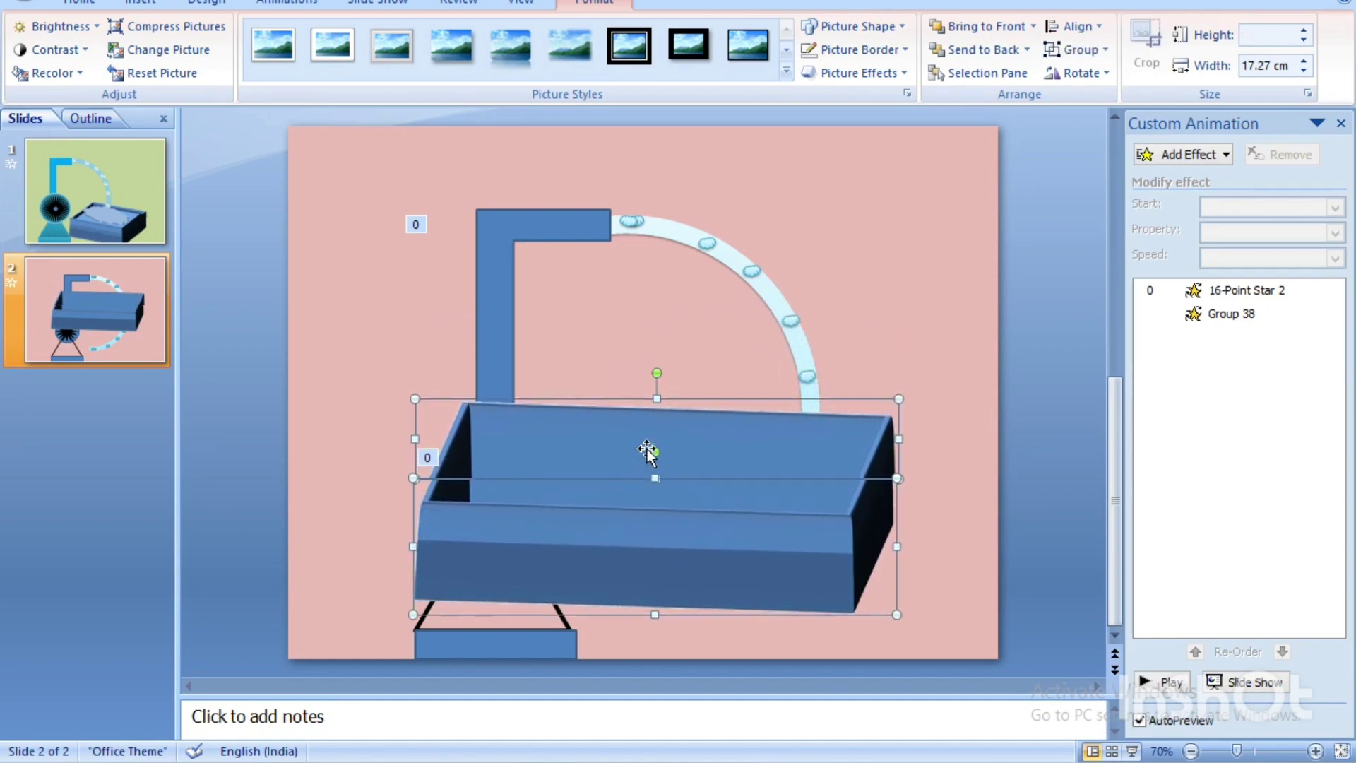
key(Right)
key(Right)
key(Right)
key(Right)
key(Right)
key(Right)
key(Right)
key(Right)
key(Right)
key(Right)
key(Right)
key(Right)
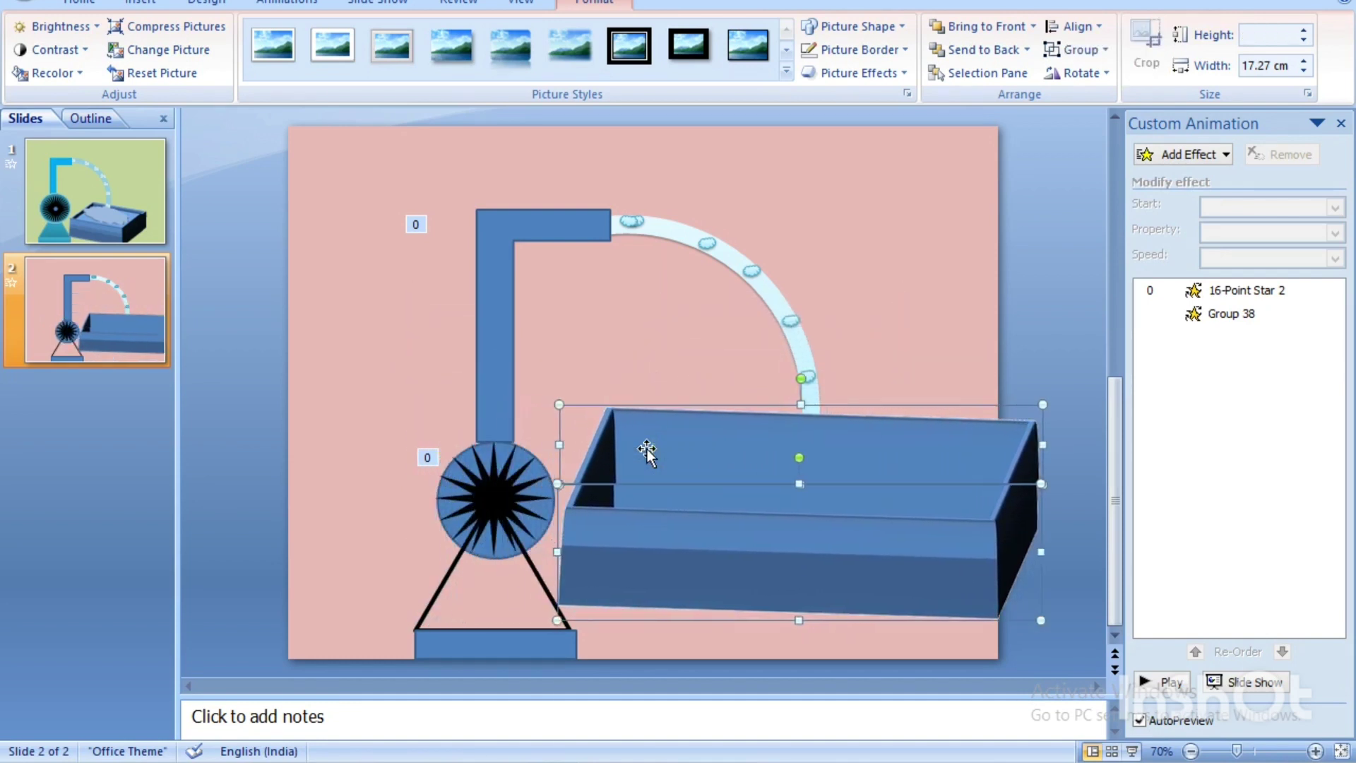
right_click(740, 435)
mouse_move(816, 569)
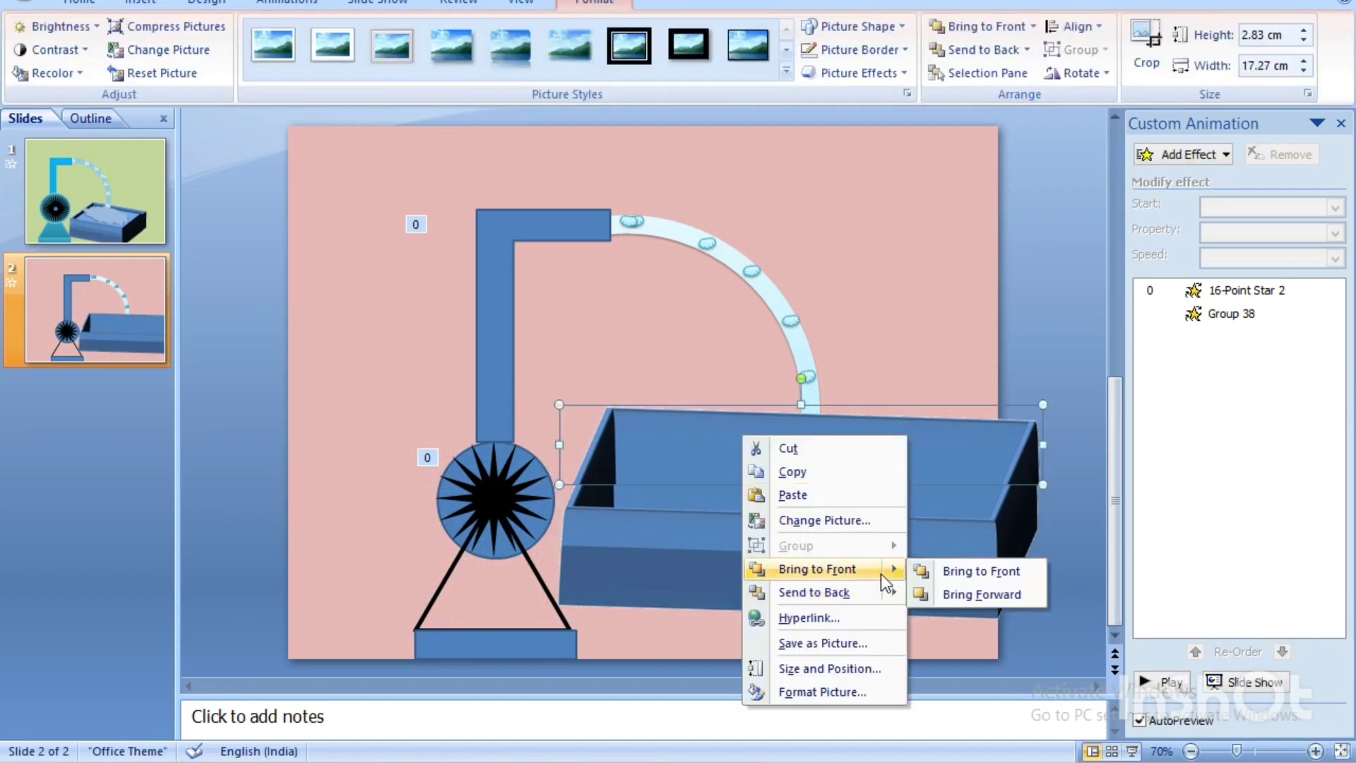
click(986, 587)
click(883, 236)
click(613, 485)
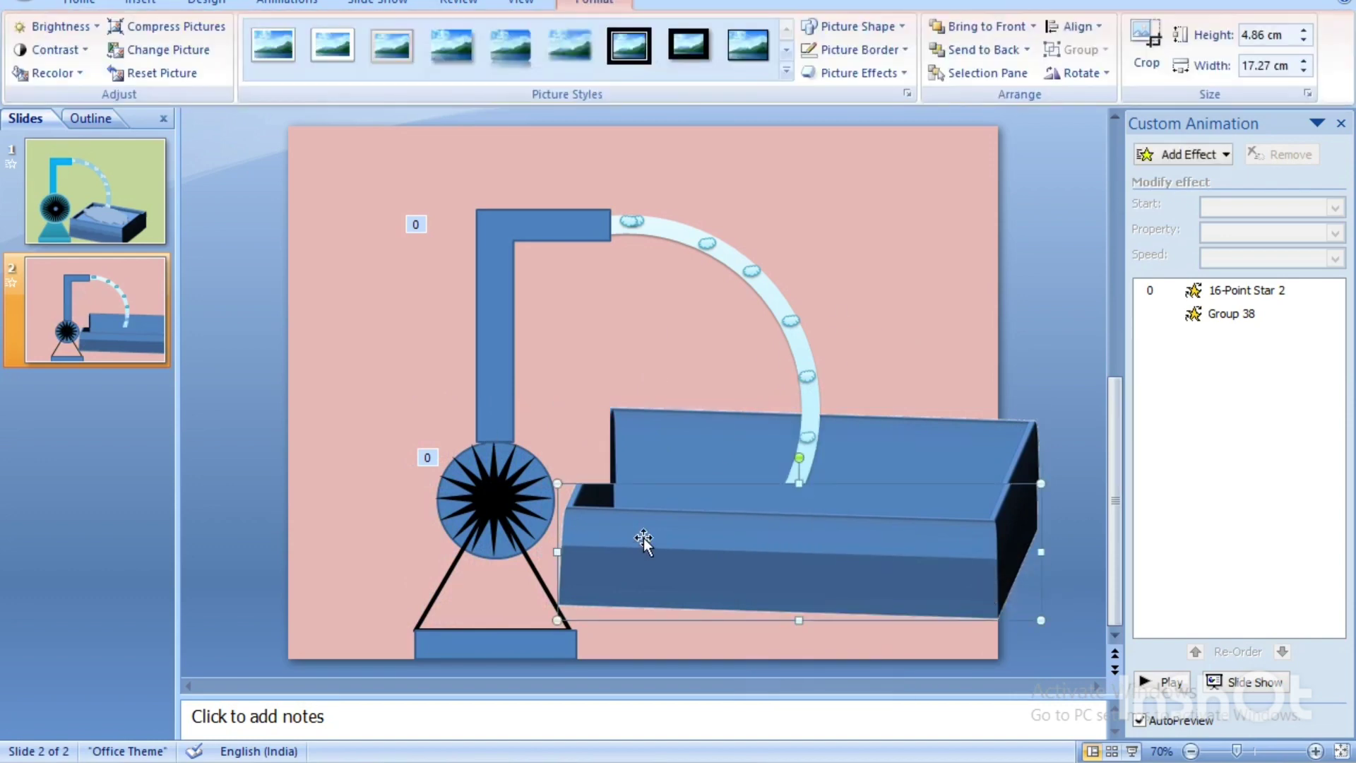
key(Right)
key(Right)
key(Right)
key(Right)
click(679, 436)
key(Right)
key(Right)
key(Right)
key(Right)
key(Right)
key(Right)
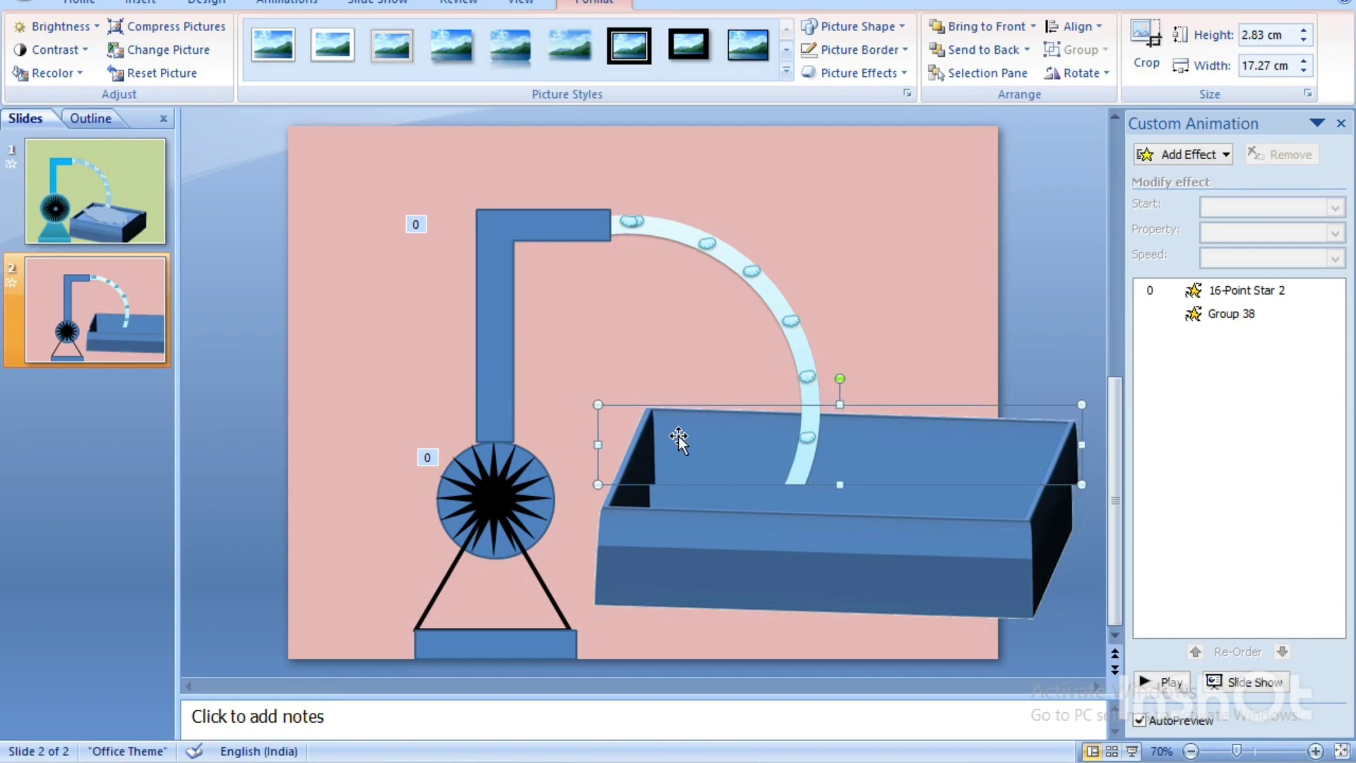
- Narrow the tub's back panel and front part to about 14.1 cm wide
drag(1082, 444, 999, 452)
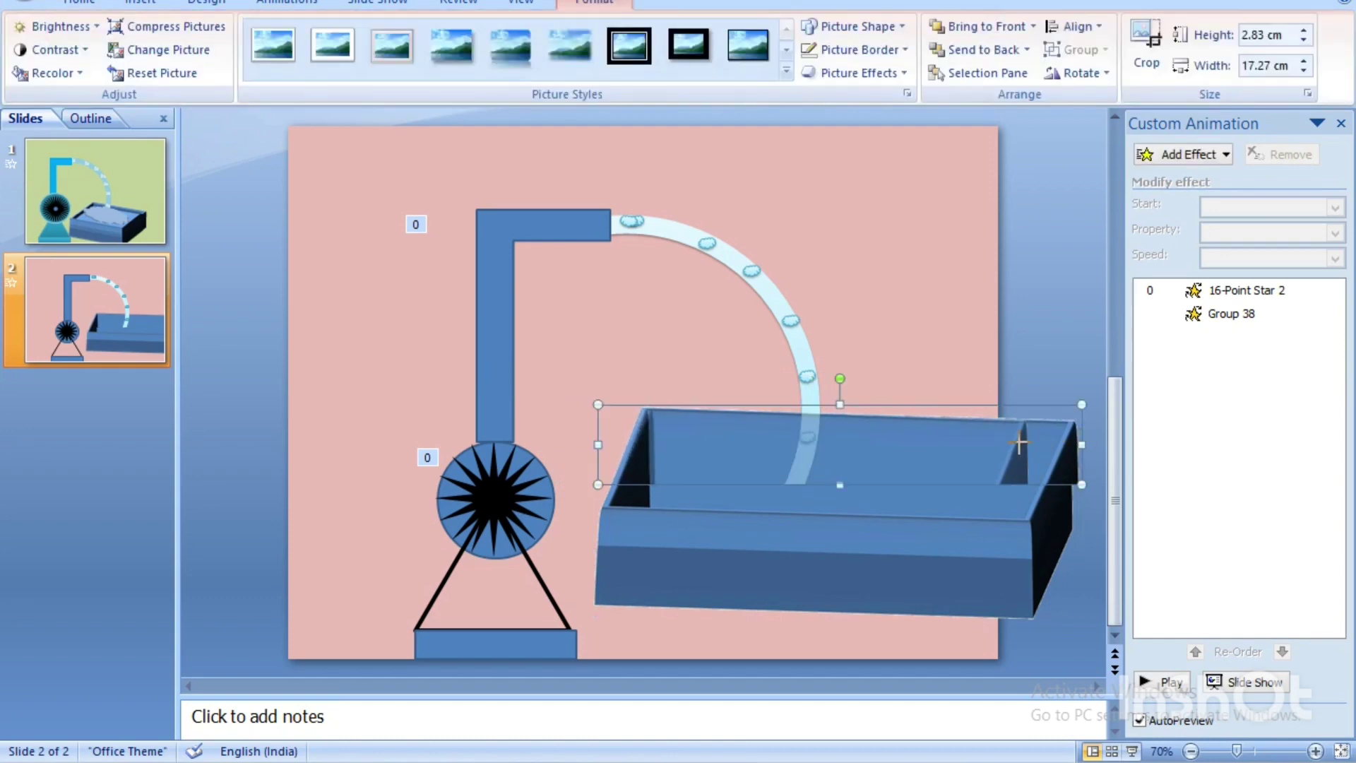
click(938, 554)
drag(1077, 553, 987, 554)
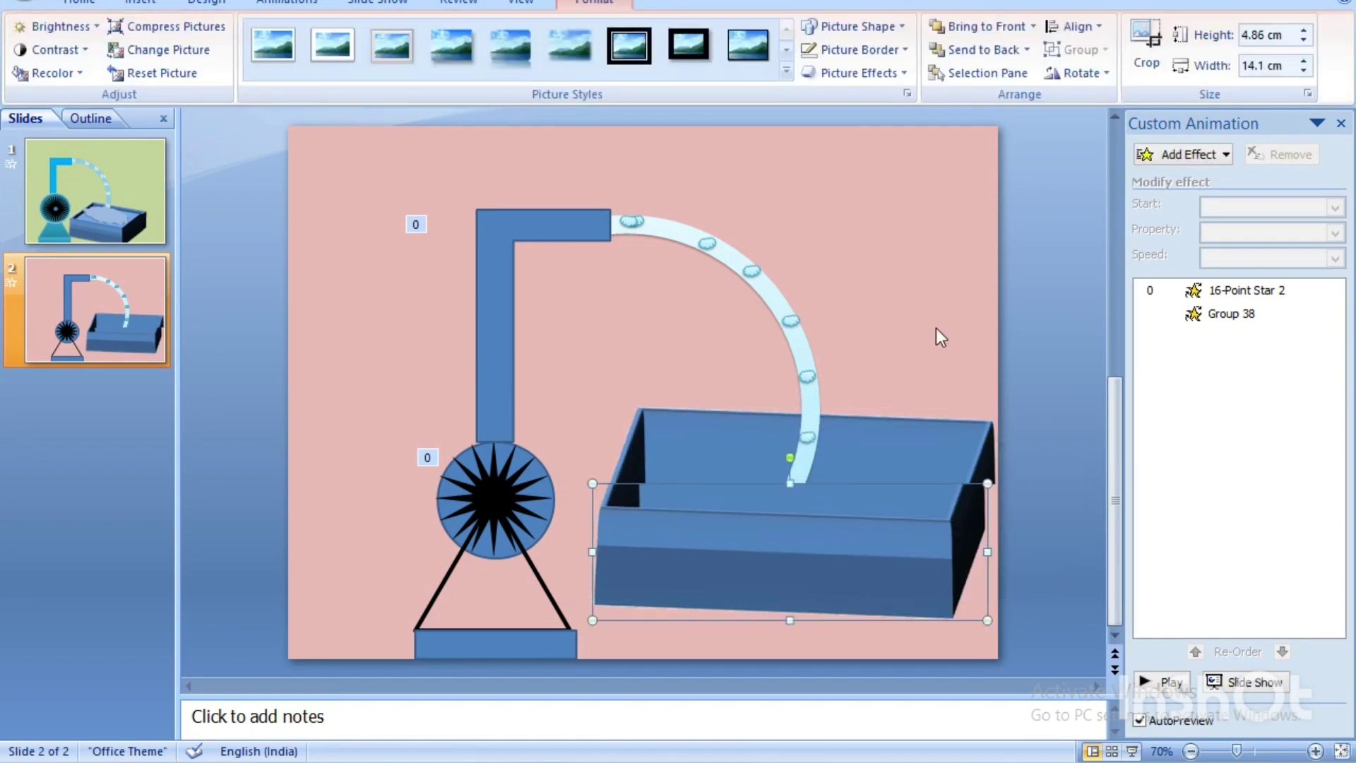
click(893, 286)
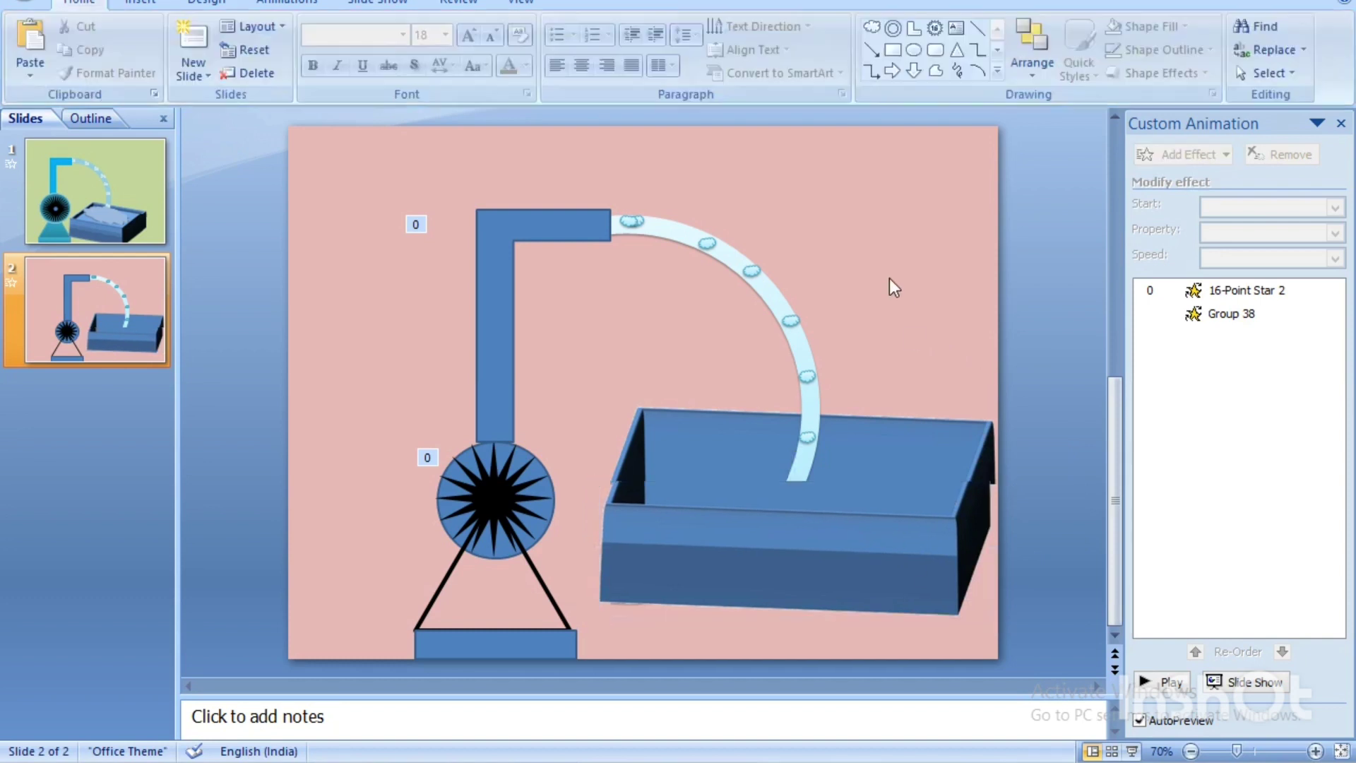
click(967, 475)
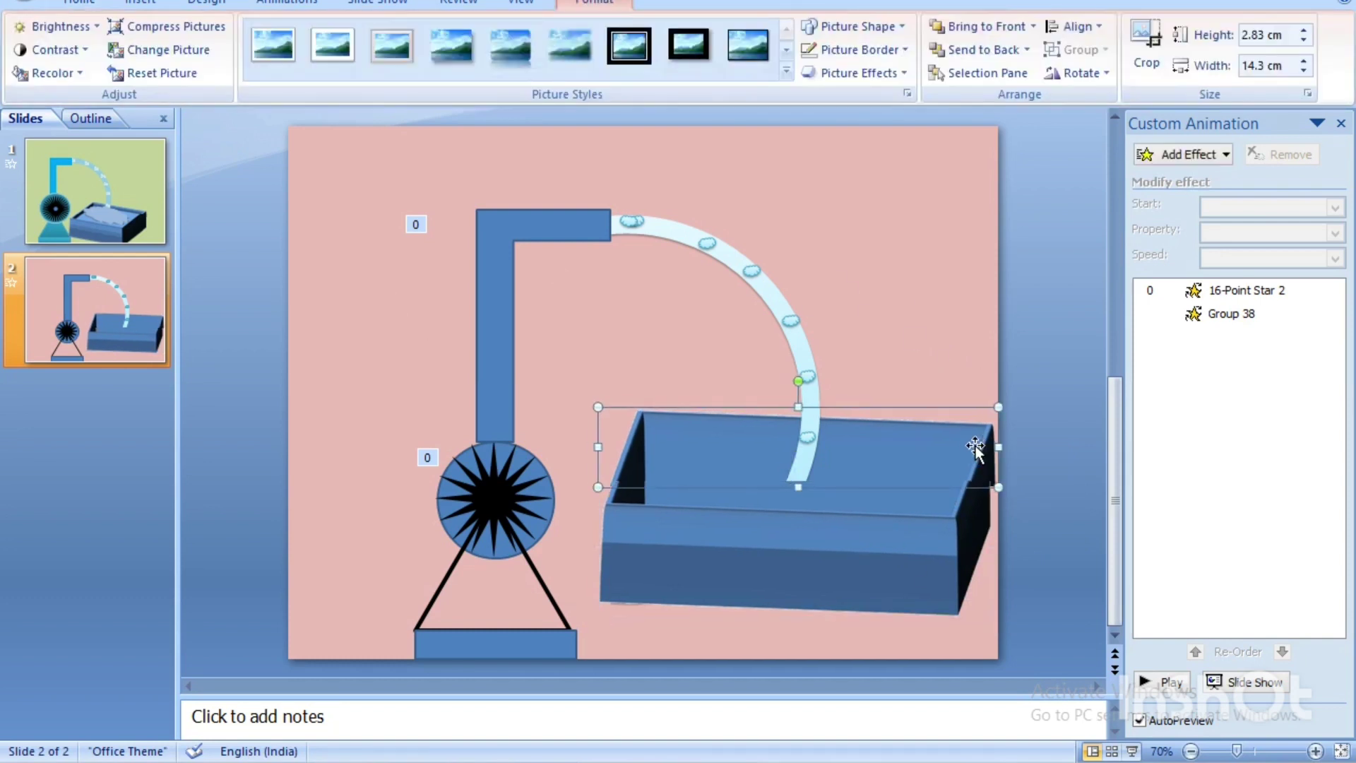
click(904, 537)
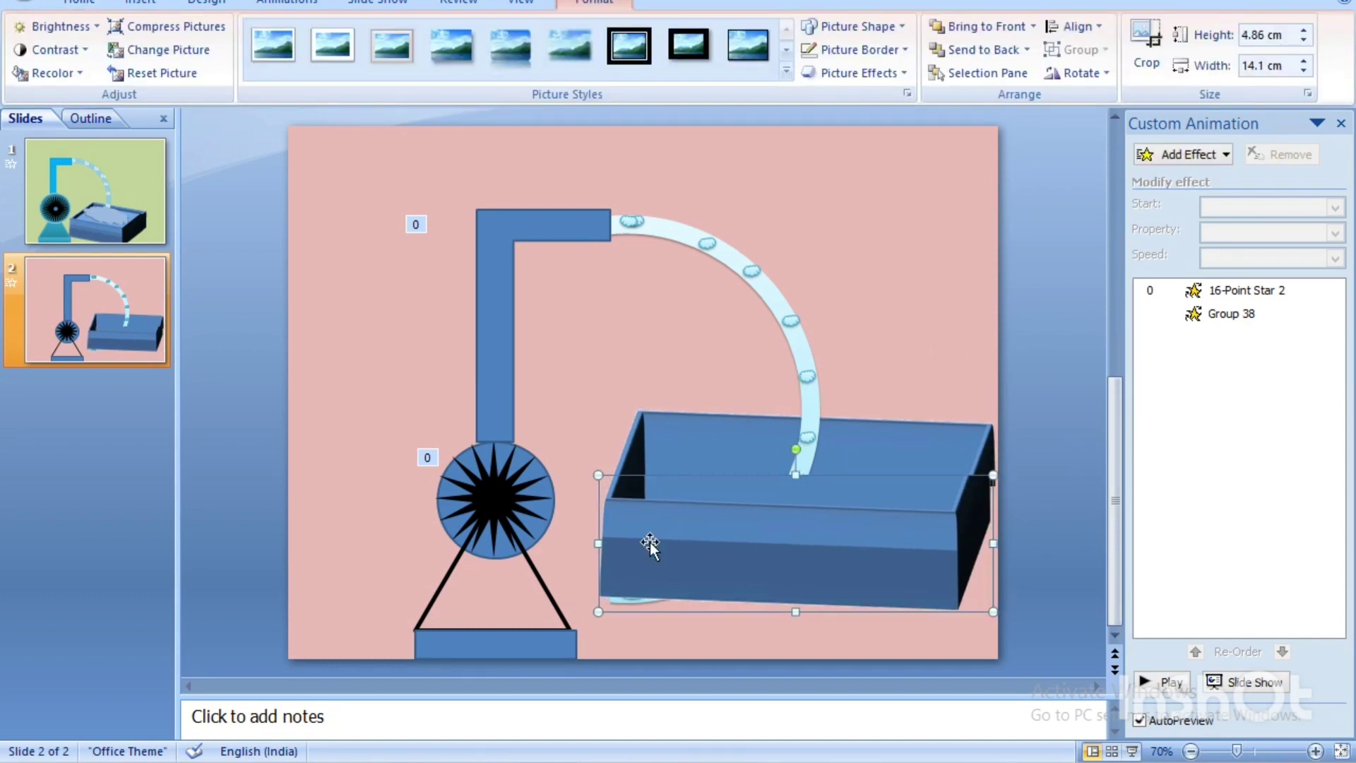
click(789, 118)
click(871, 27)
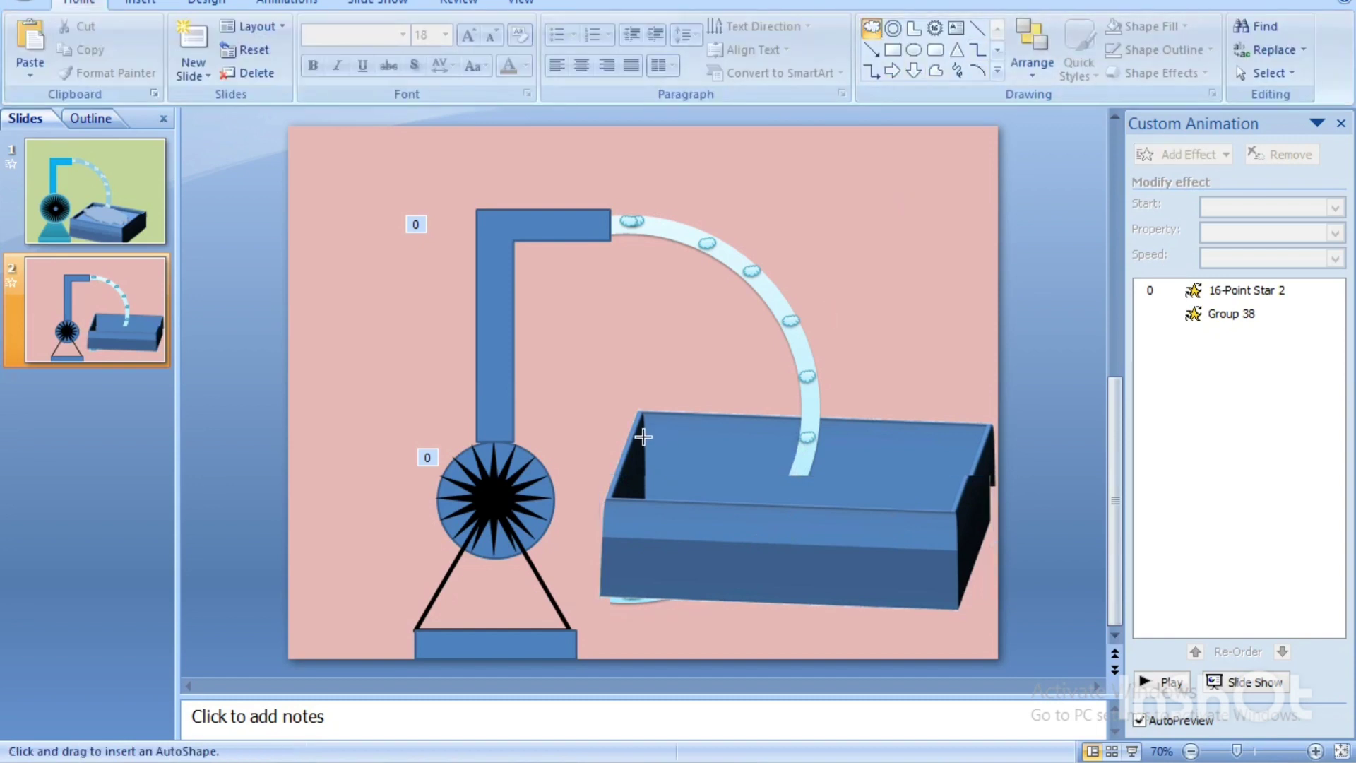
- Draw a 2.78 × 10.91 cm cloud in the tub and style it Subtle Effect - Accent 5
drag(648, 430, 945, 509)
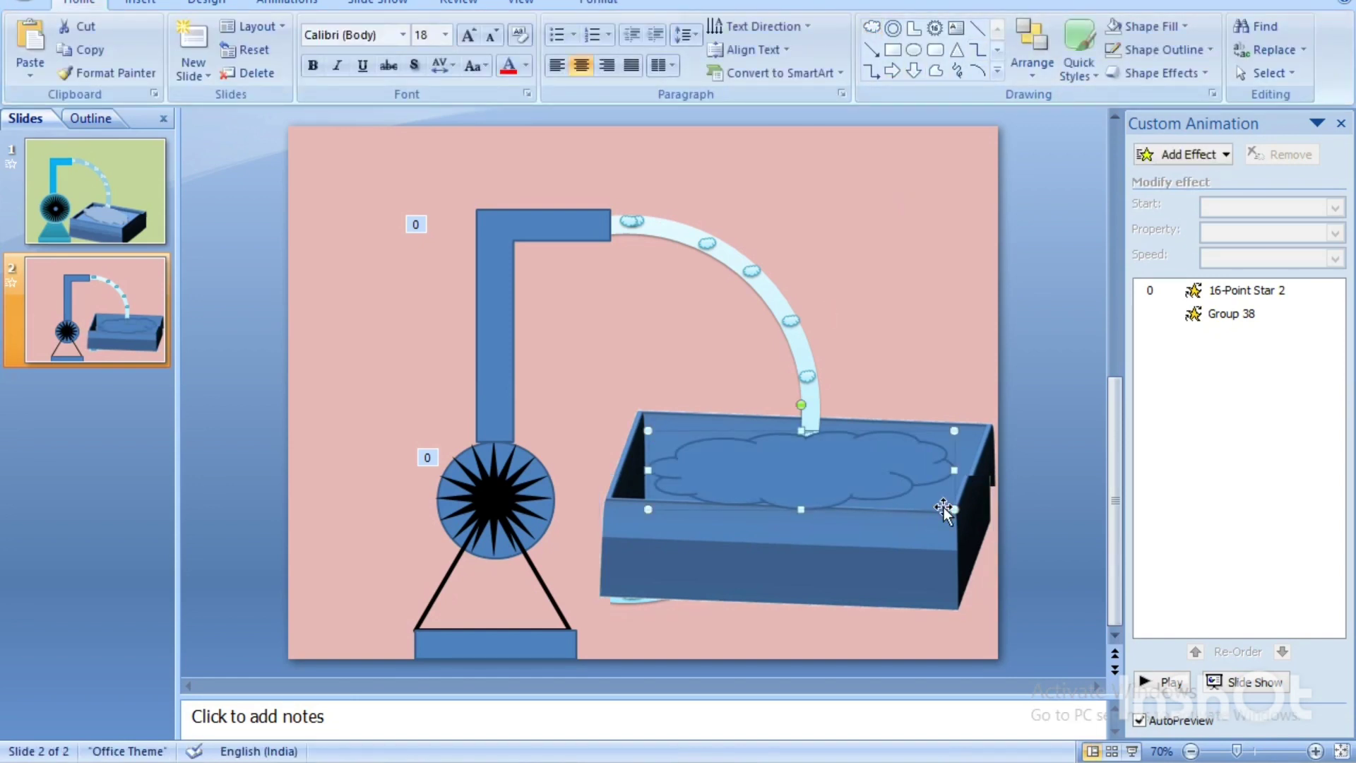
click(603, 7)
click(447, 71)
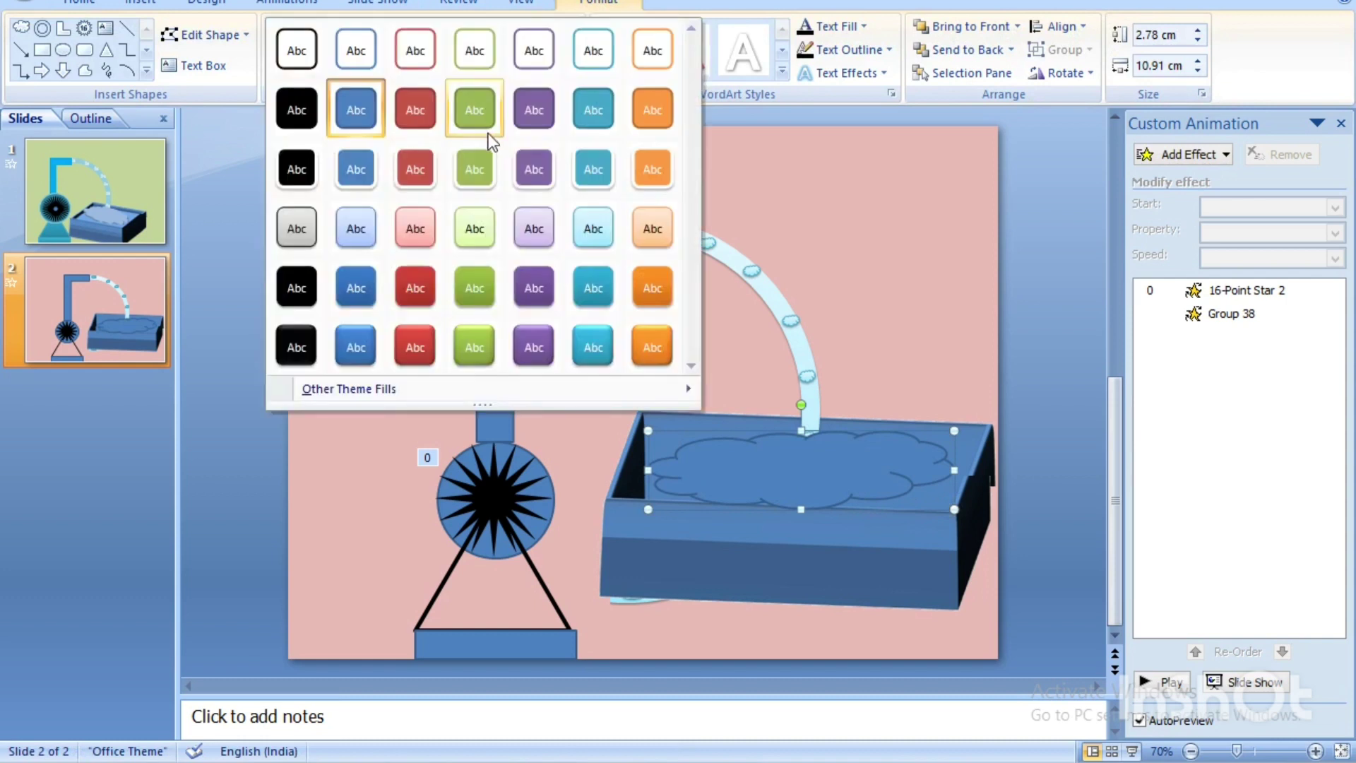
click(601, 230)
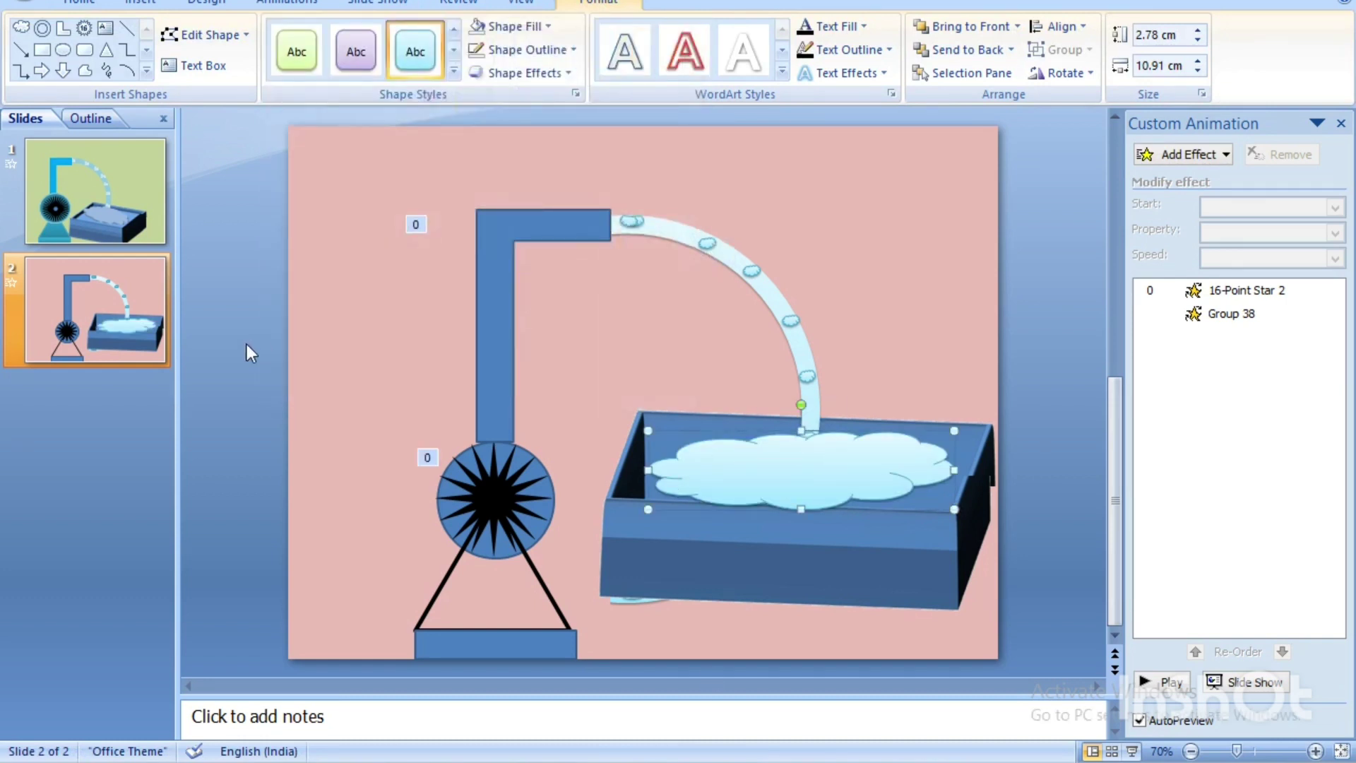
click(286, 6)
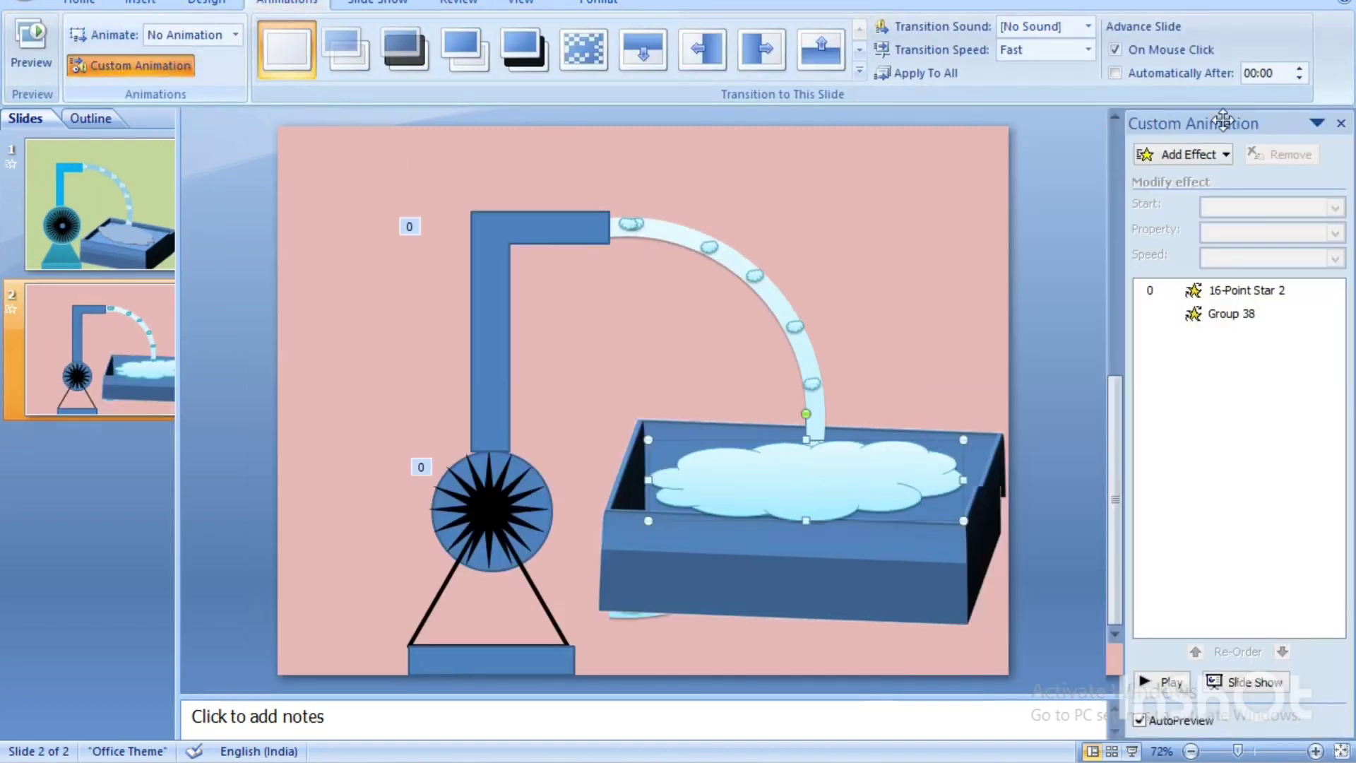
- Add a Teeter emphasis effect to the water cloud and set its colour to cyan
click(1194, 153)
click(1003, 330)
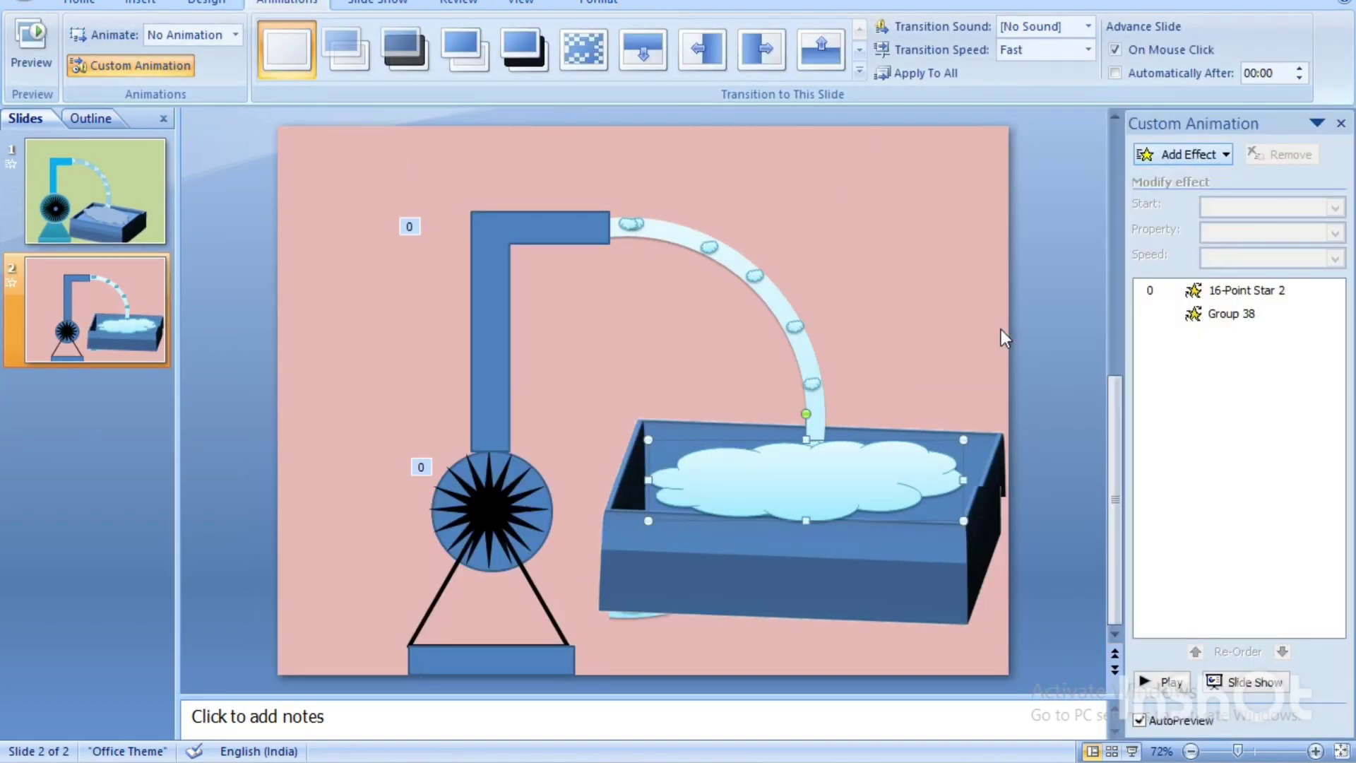
drag(837, 232, 837, 332)
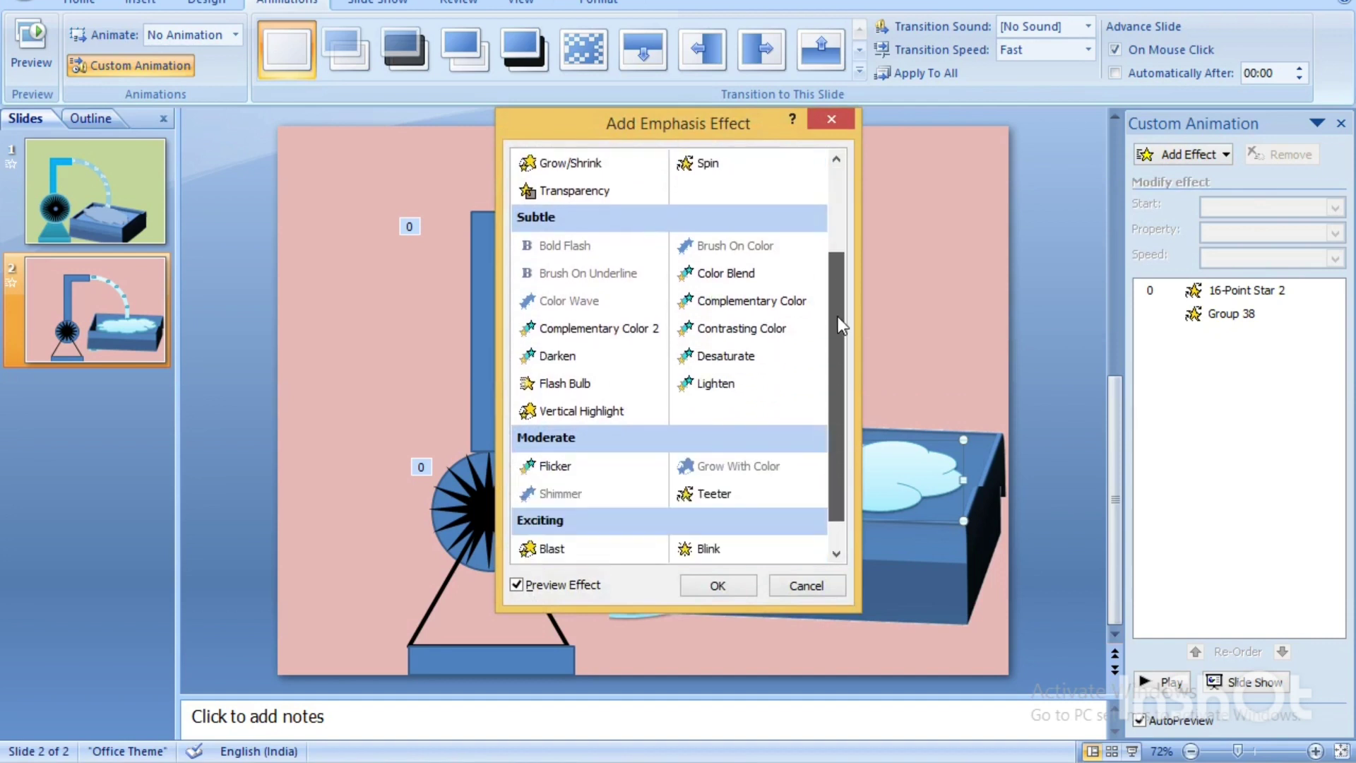
click(747, 466)
click(722, 586)
click(1335, 232)
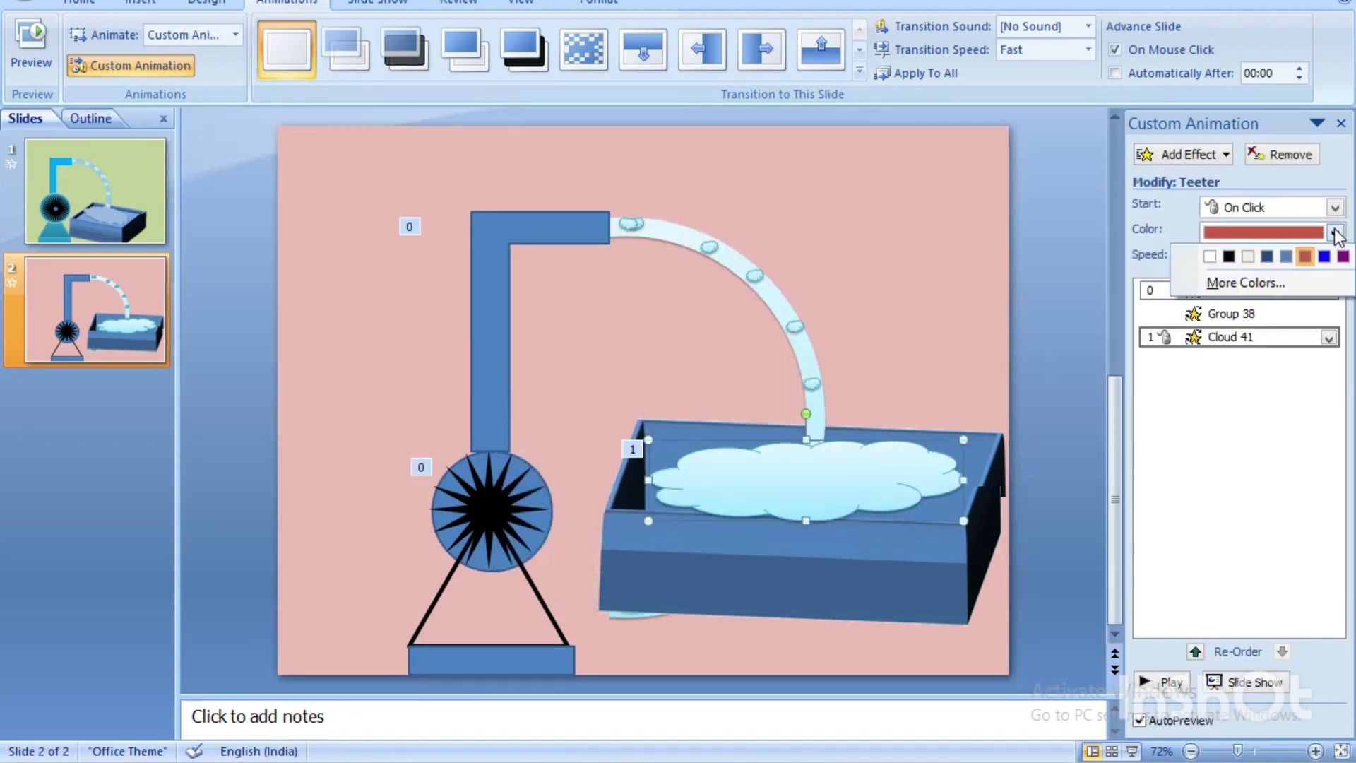
click(1229, 290)
click(619, 291)
click(737, 308)
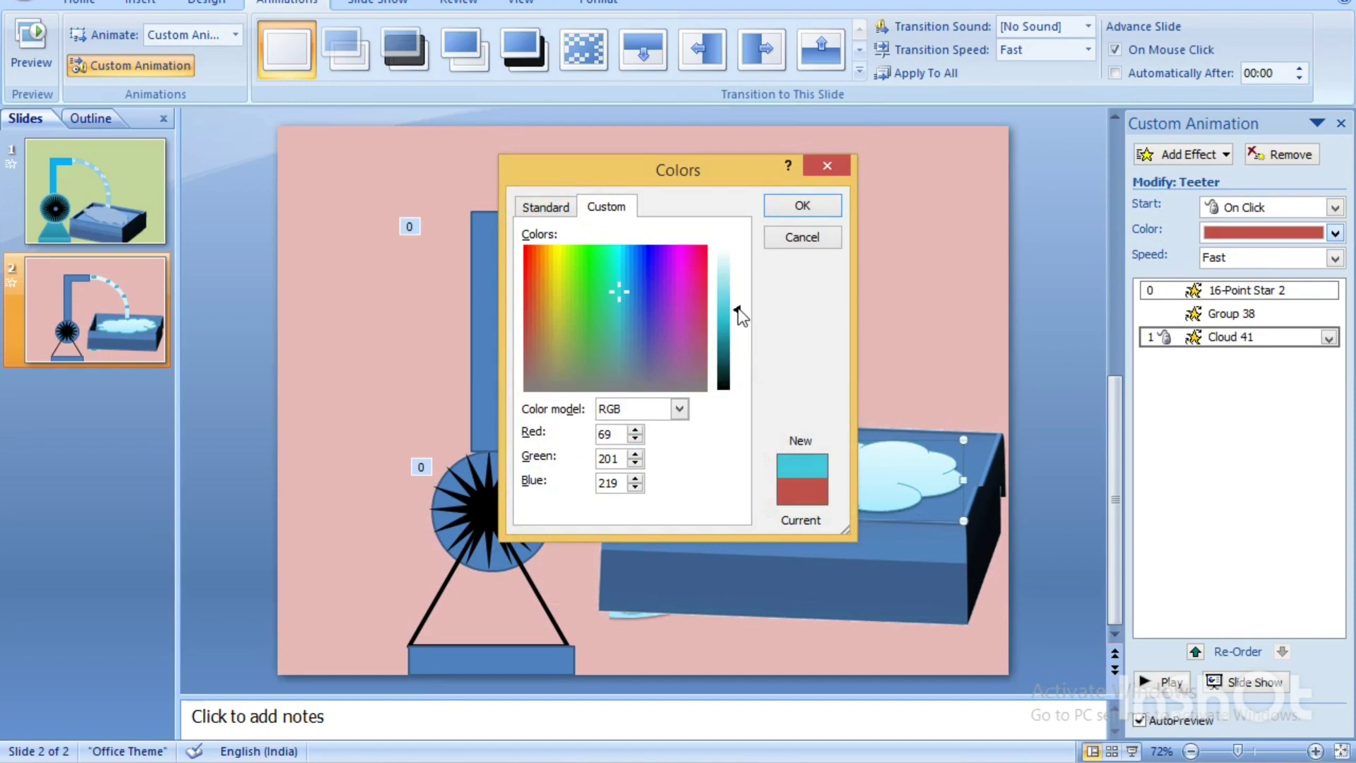
click(804, 205)
- Start the Teeter With Previous, repeat it until end of slide, and play the slide show
click(1328, 338)
click(1226, 385)
click(1329, 339)
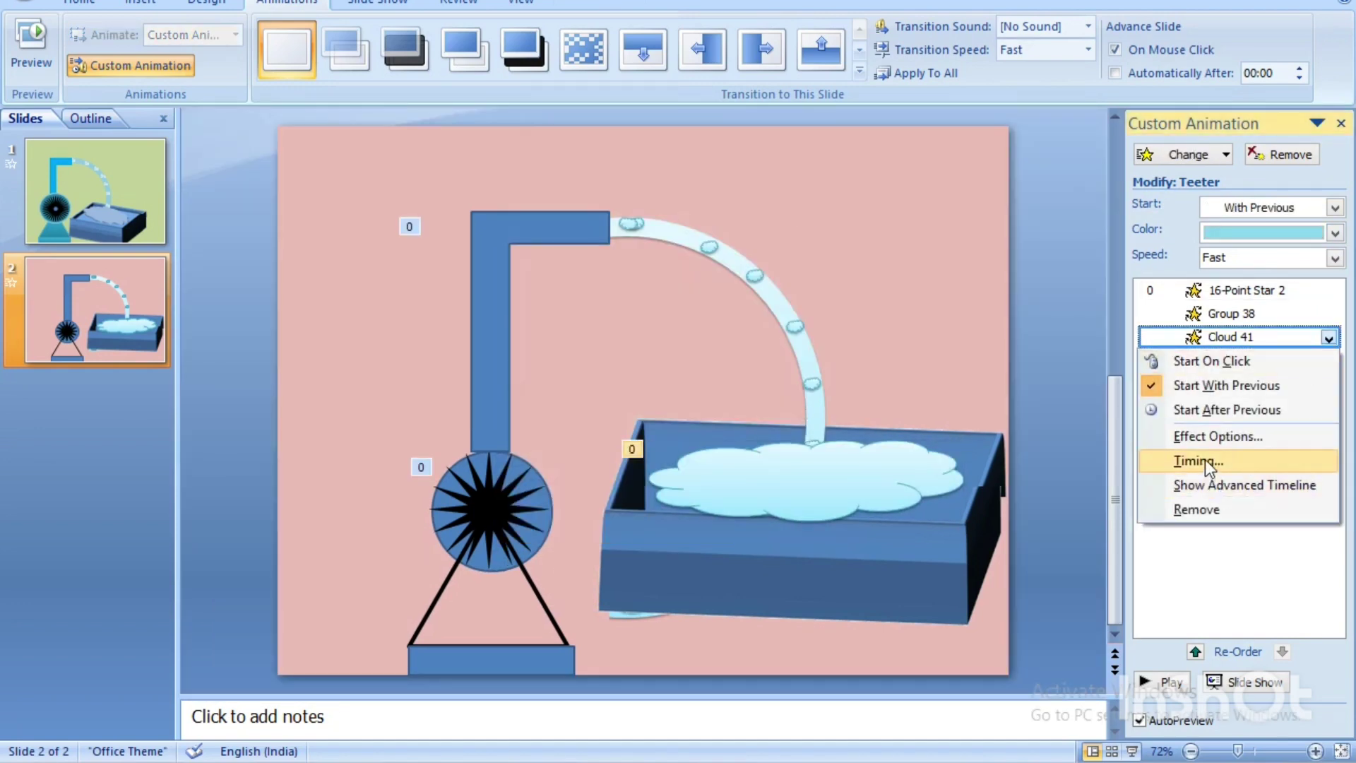
click(1209, 463)
click(714, 351)
click(642, 469)
click(717, 490)
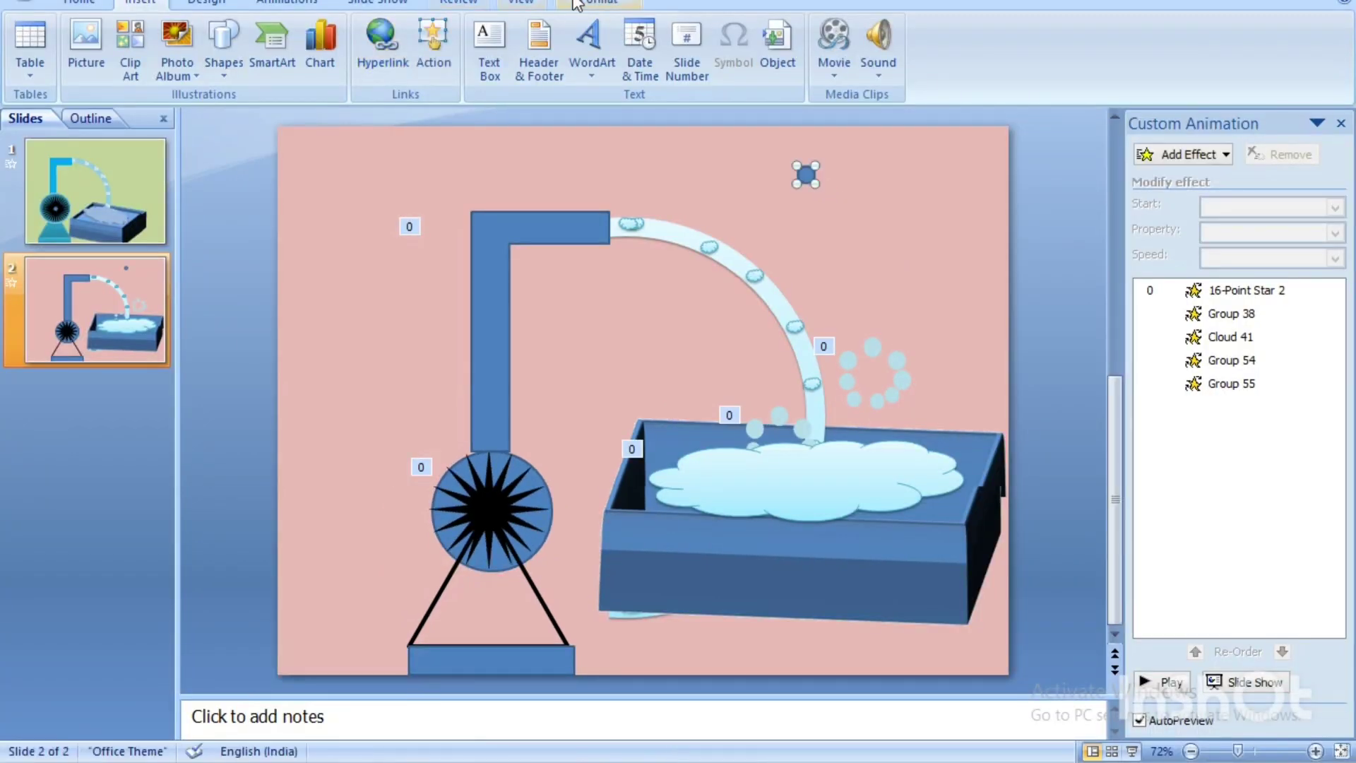
- Remove the bubble's outline, shrink it to 0.3 cm, and select the whole bubble cluster
click(599, 2)
click(453, 71)
click(526, 49)
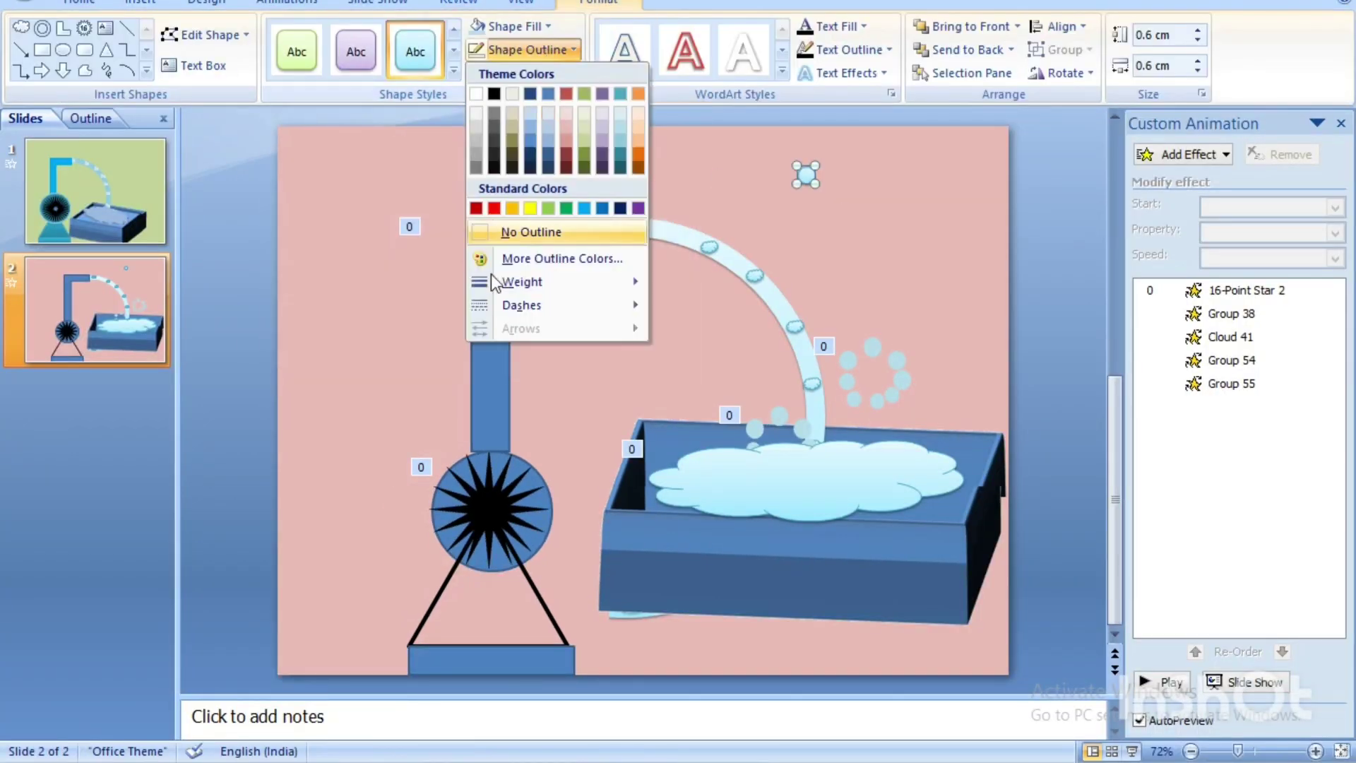
click(807, 180)
drag(807, 180, 879, 247)
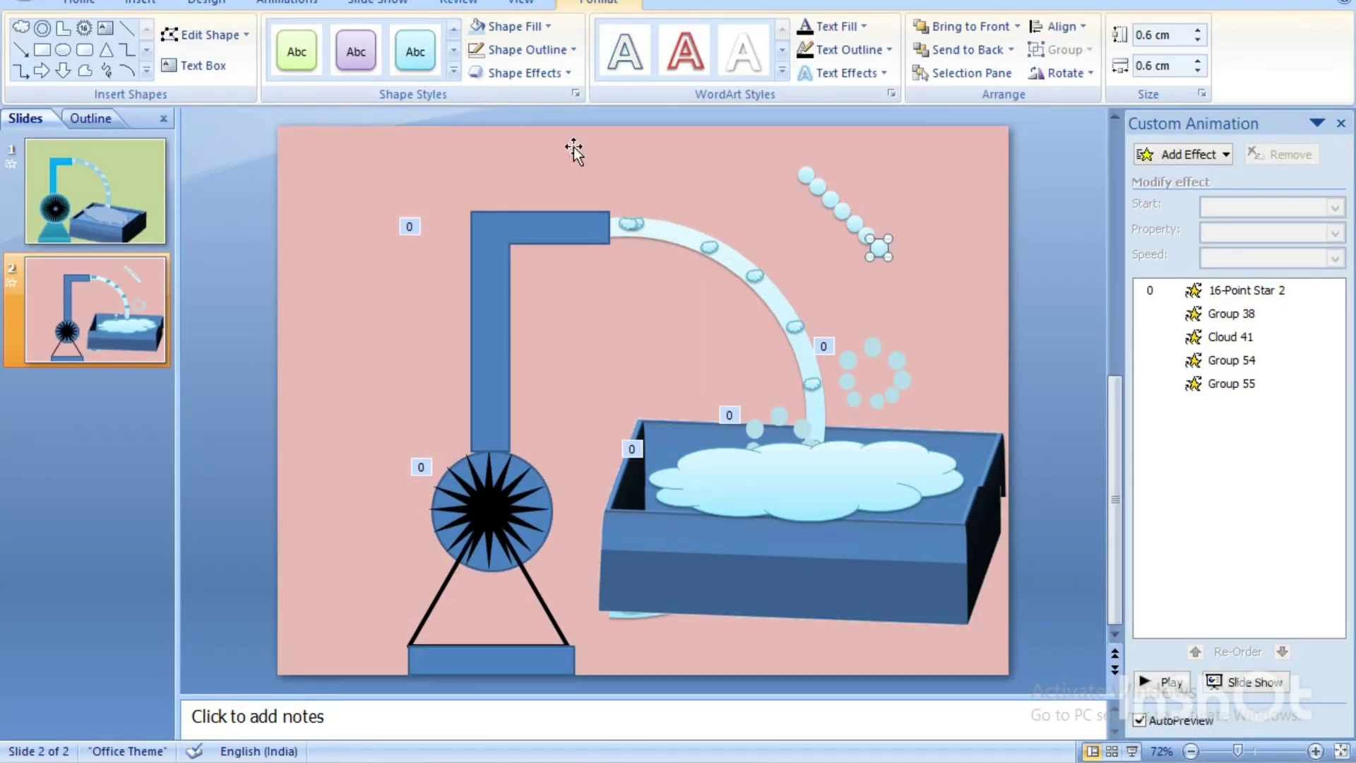
click(1198, 41)
click(1198, 71)
click(1197, 70)
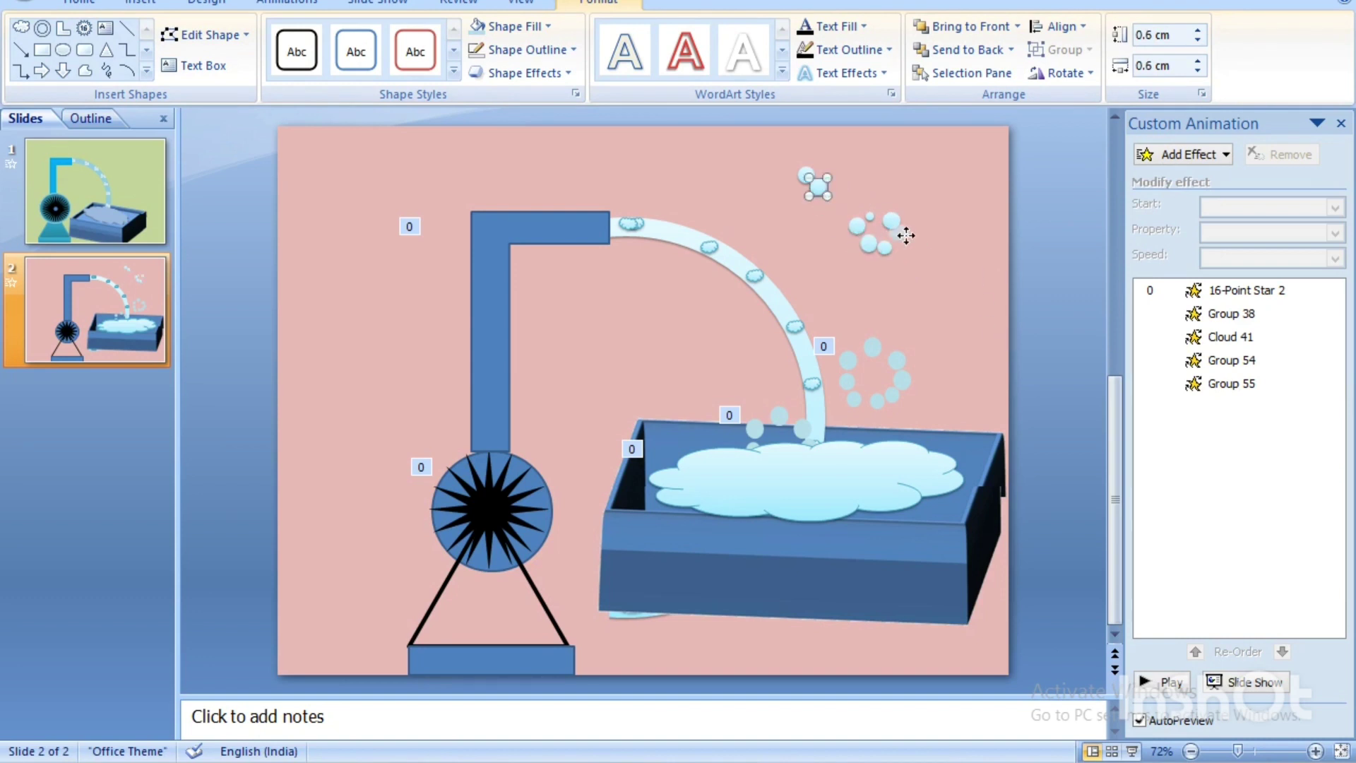
drag(828, 182, 955, 282)
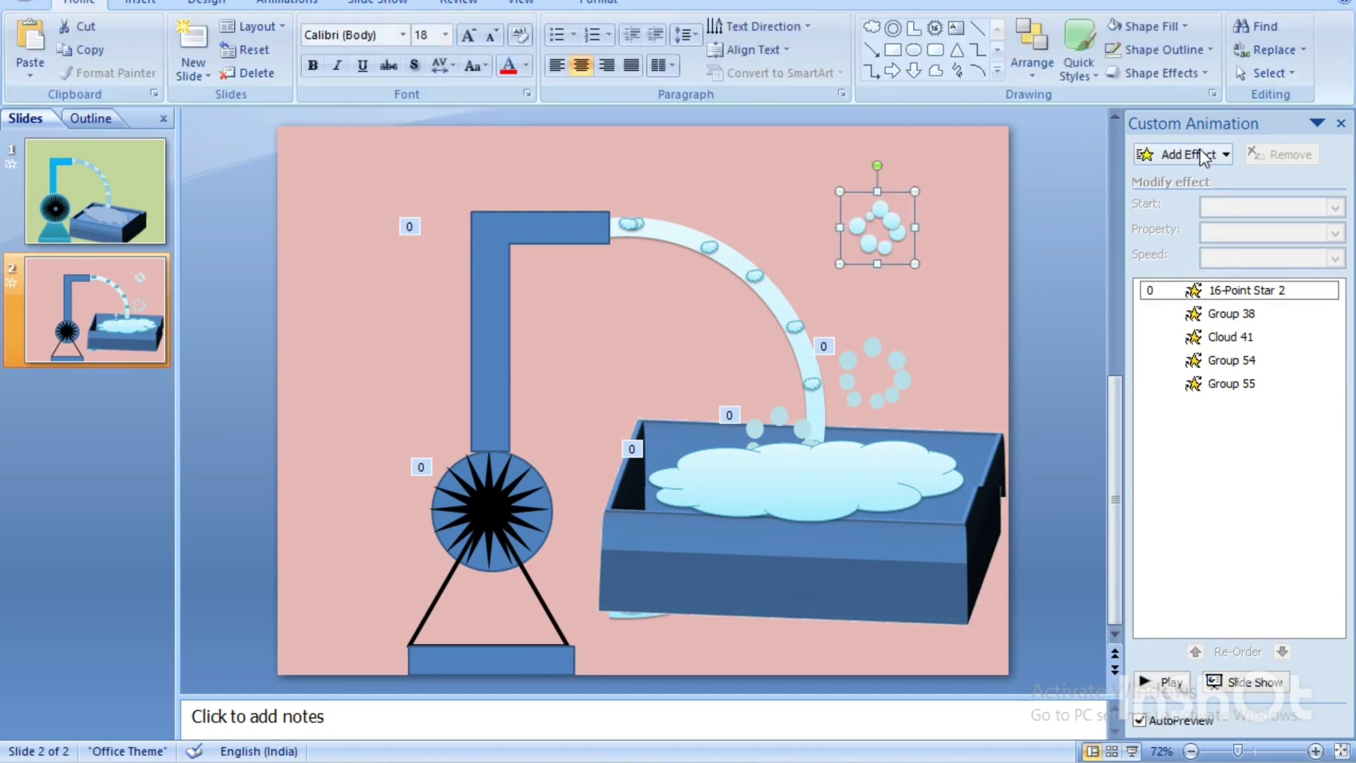
- Give the bubble cluster a Spin starting With Previous and place it over the tub's water
click(1188, 154)
click(994, 302)
click(1335, 207)
click(1243, 240)
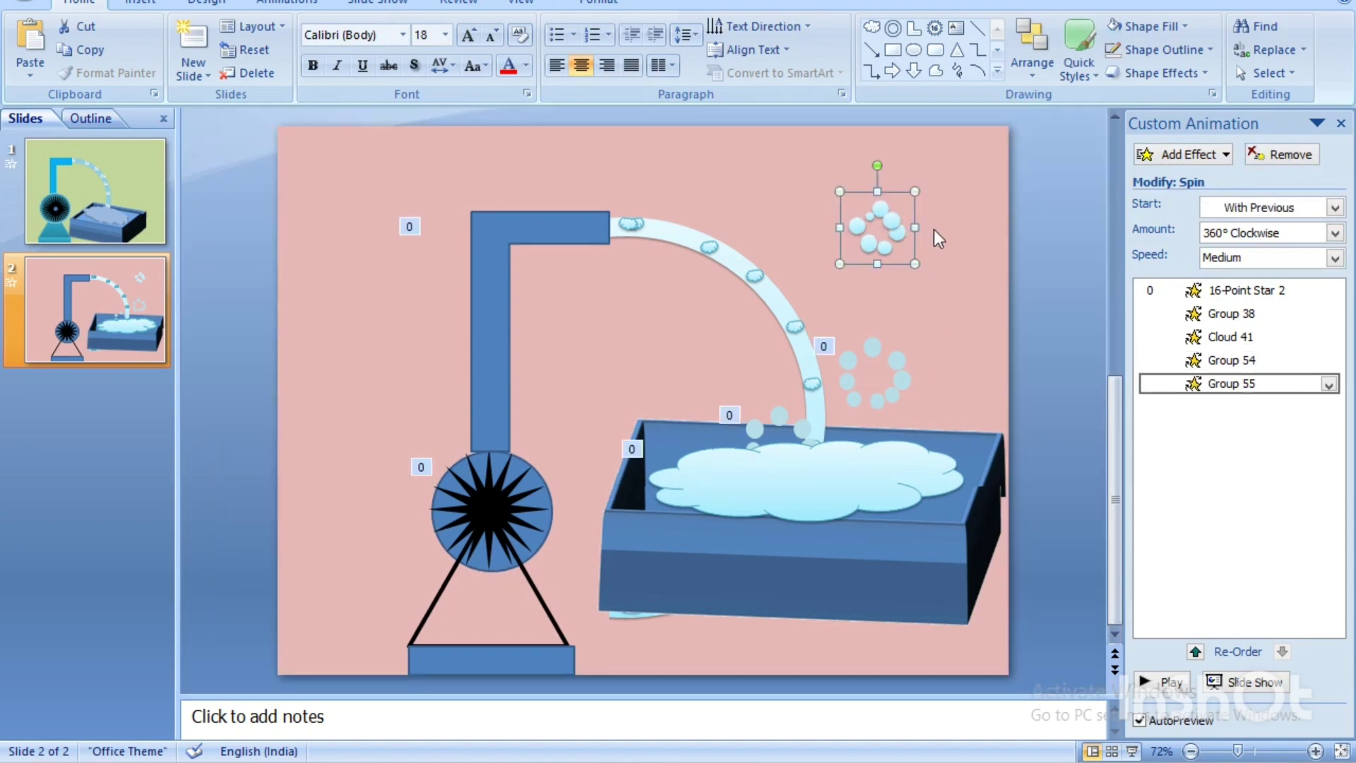
drag(877, 228, 876, 375)
click(309, 215)
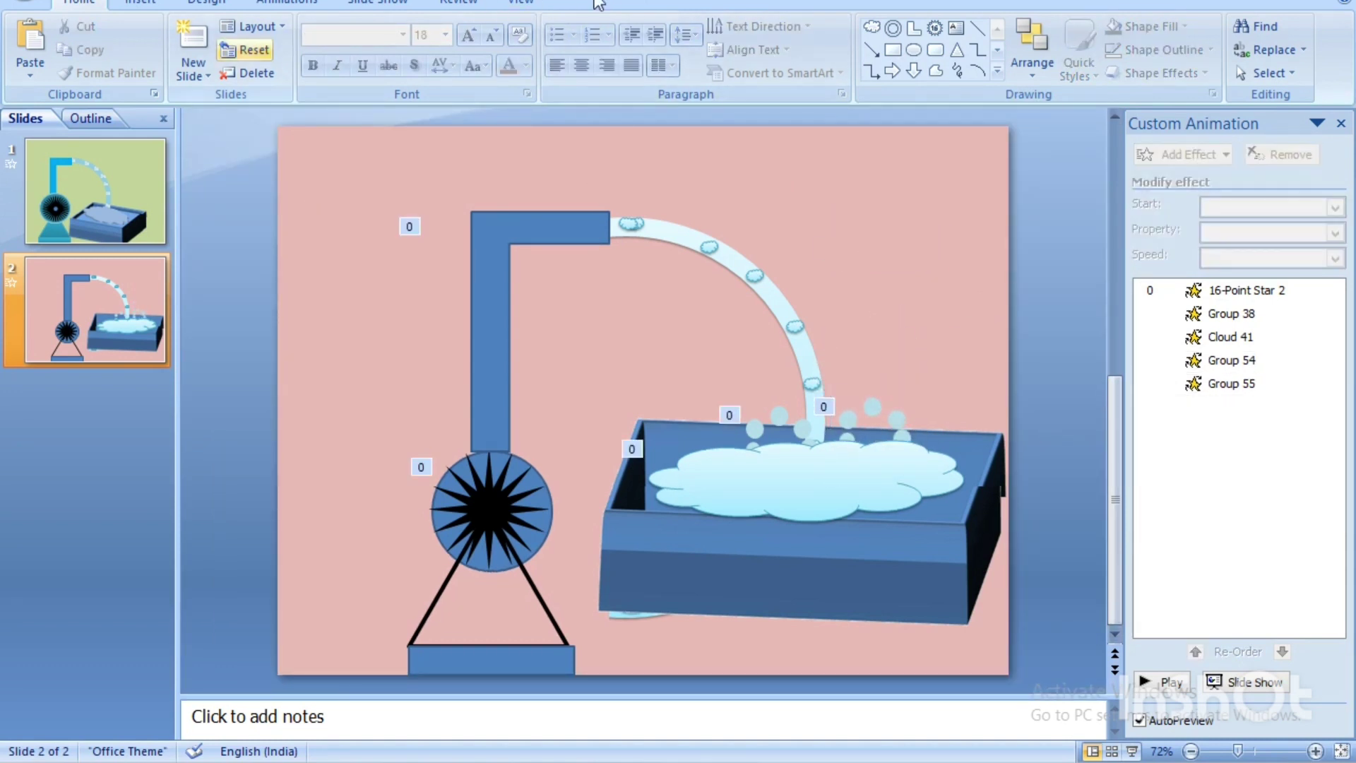